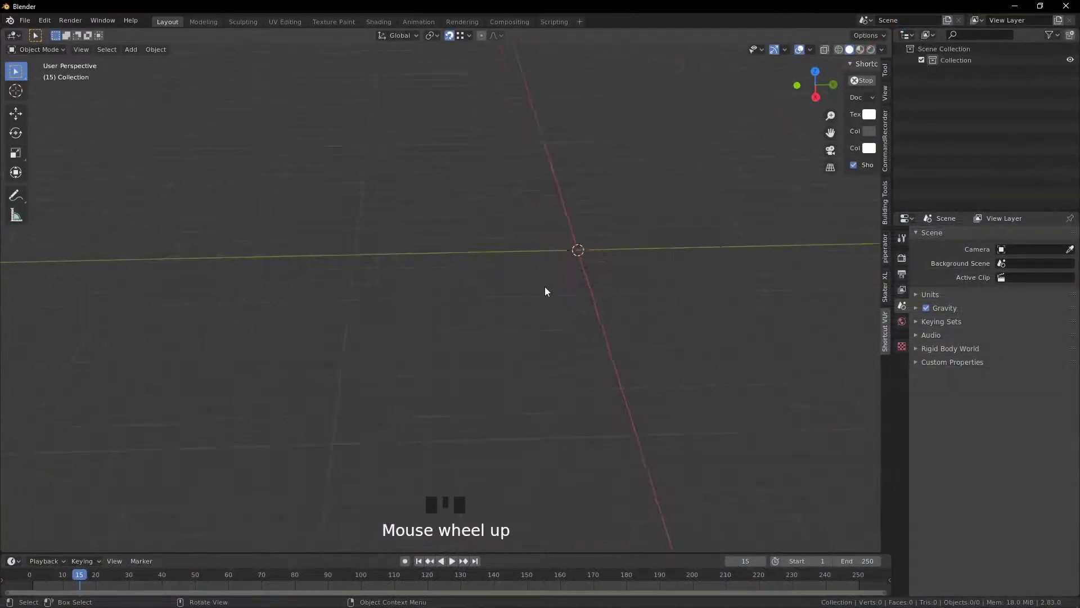
Switch the empty scene to an orthographic view looking up from the bottom
{"action": "middle_click_drag", "start_coordinate": [544, 291], "coordinate": [410, 299], "text": "shift"}
{"action": "scroll", "coordinate": [434, 293], "scroll_direction": "down", "scroll_amount": 4}
{"action": "key", "text": "shift+a"}
{"action": "left_click", "coordinate": [579, 208]}
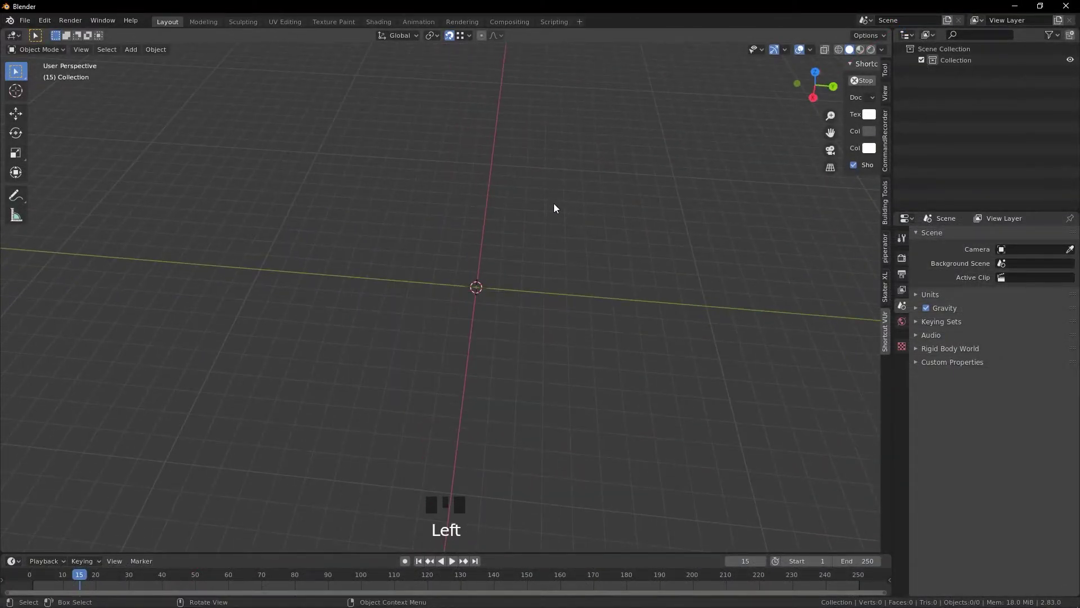
{"action": "middle_click_drag", "start_coordinate": [554, 206], "coordinate": [505, 282], "text": "alt"}
{"action": "scroll", "coordinate": [504, 278], "scroll_direction": "down", "scroll_amount": 6}
{"action": "scroll", "coordinate": [504, 281], "scroll_direction": "up", "scroll_amount": 6}
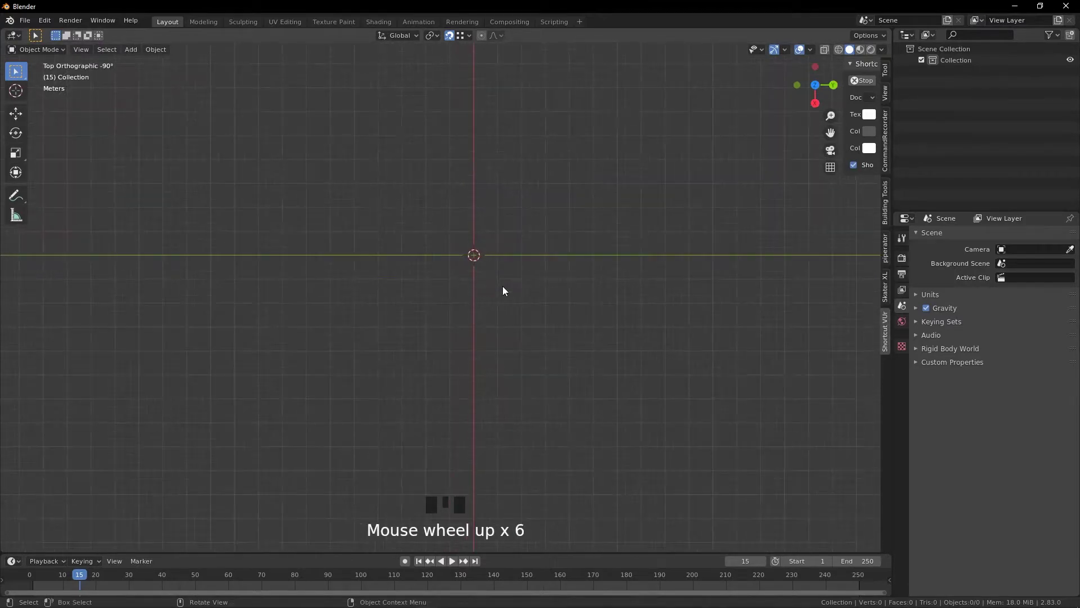
{"action": "scroll", "coordinate": [502, 289], "scroll_direction": "down", "scroll_amount": 4}
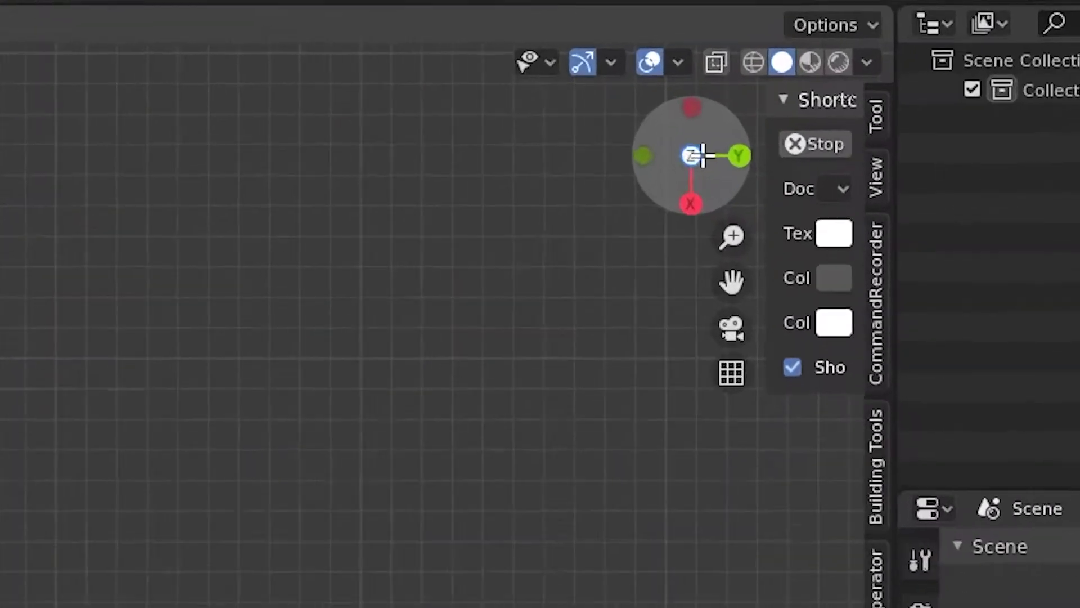
{"action": "left_click", "coordinate": [697, 155]}
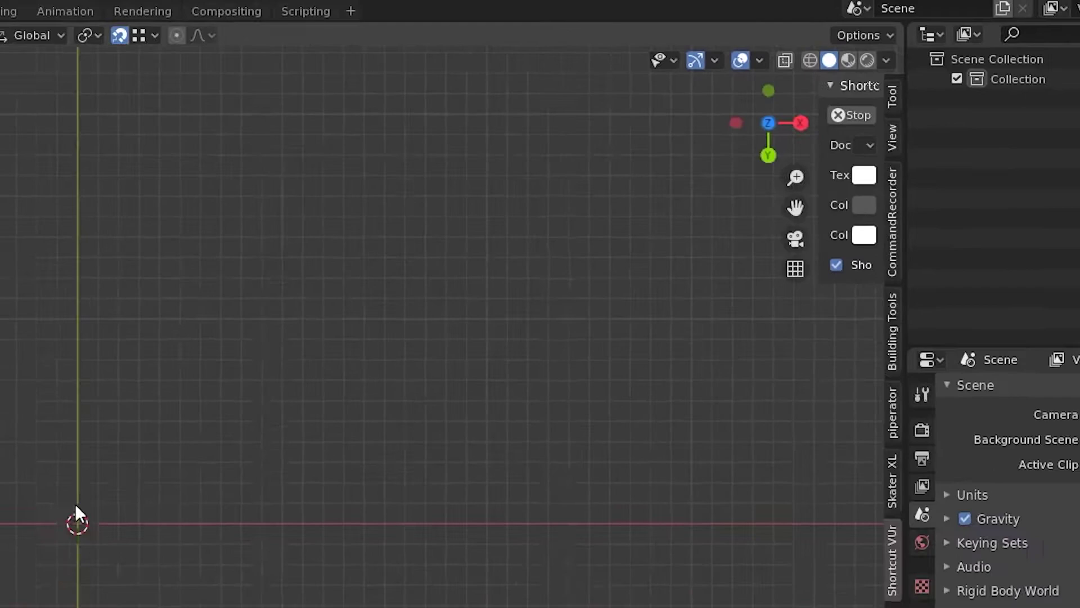
Add a plane mesh and scale it up about 7.85 times into a big square
{"action": "key", "text": "shift+a"}
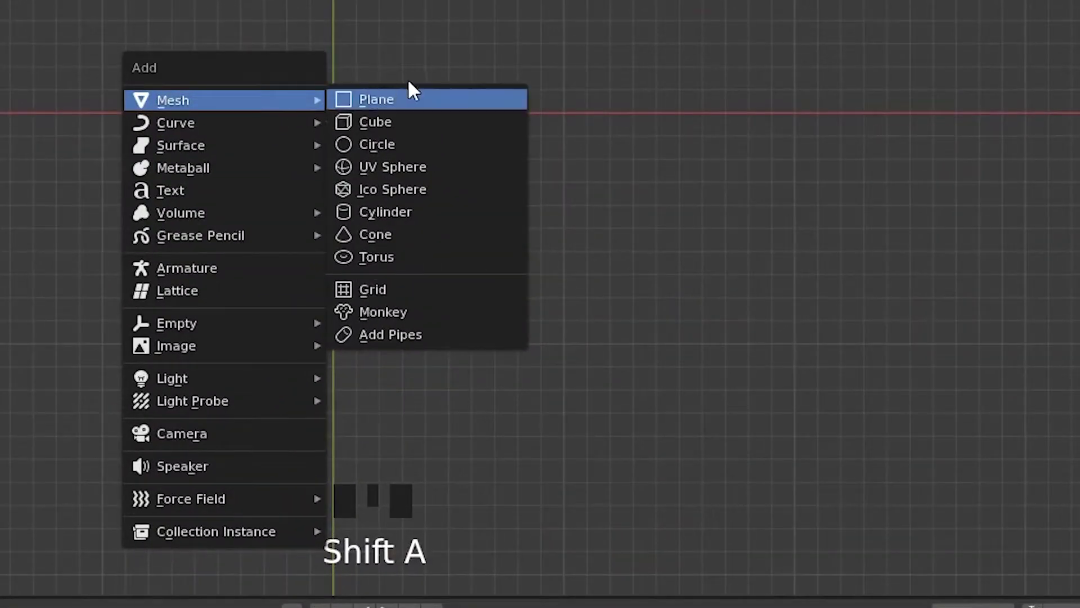
{"action": "mouse_move", "coordinate": [251, 101]}
{"action": "left_click", "coordinate": [365, 102]}
{"action": "scroll", "coordinate": [372, 115], "scroll_direction": "up", "scroll_amount": 3}
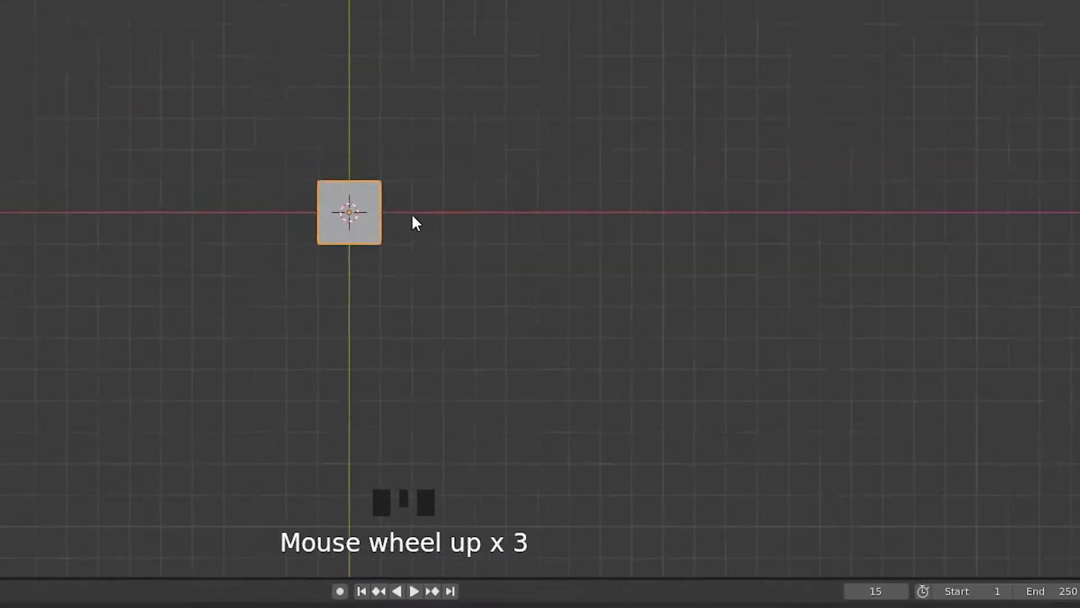
{"action": "scroll", "coordinate": [416, 223], "scroll_direction": "down", "scroll_amount": 4}
{"action": "key", "text": "s"}
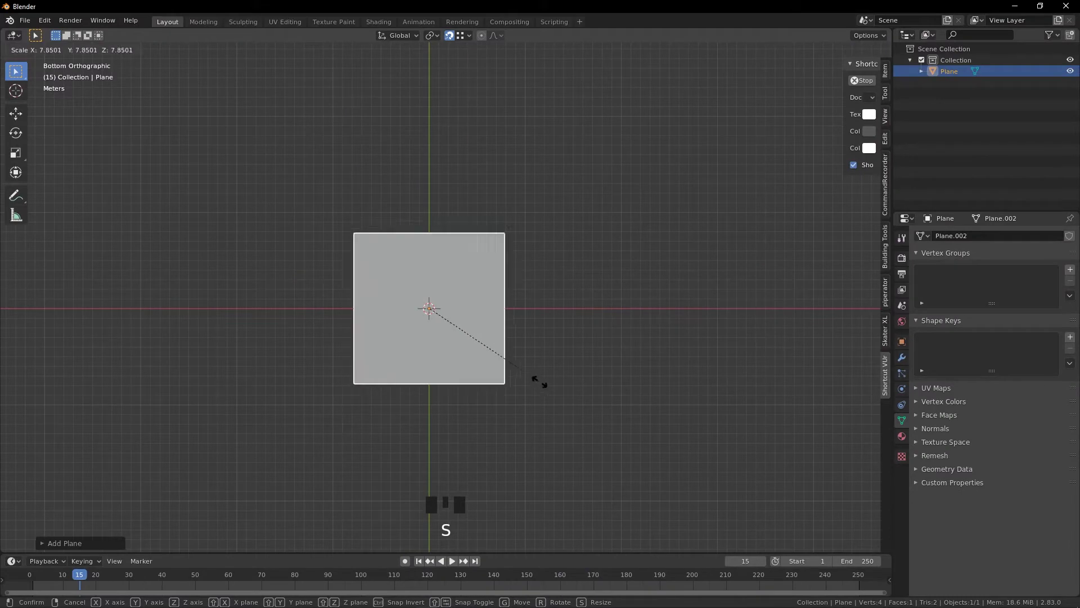
{"action": "left_click", "coordinate": [565, 392]}
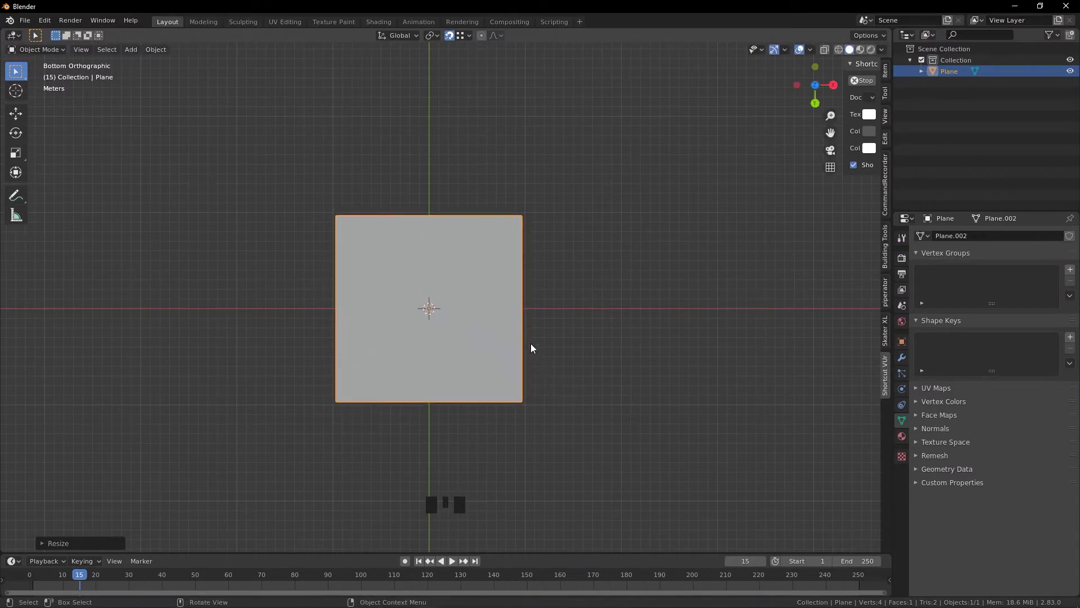
In Edit Mode, extrude both side edges of the plane outward into side panels
{"action": "key", "text": "Tab"}
{"action": "key", "text": "2"}
{"action": "scroll", "coordinate": [531, 319], "scroll_direction": "down", "scroll_amount": 3}
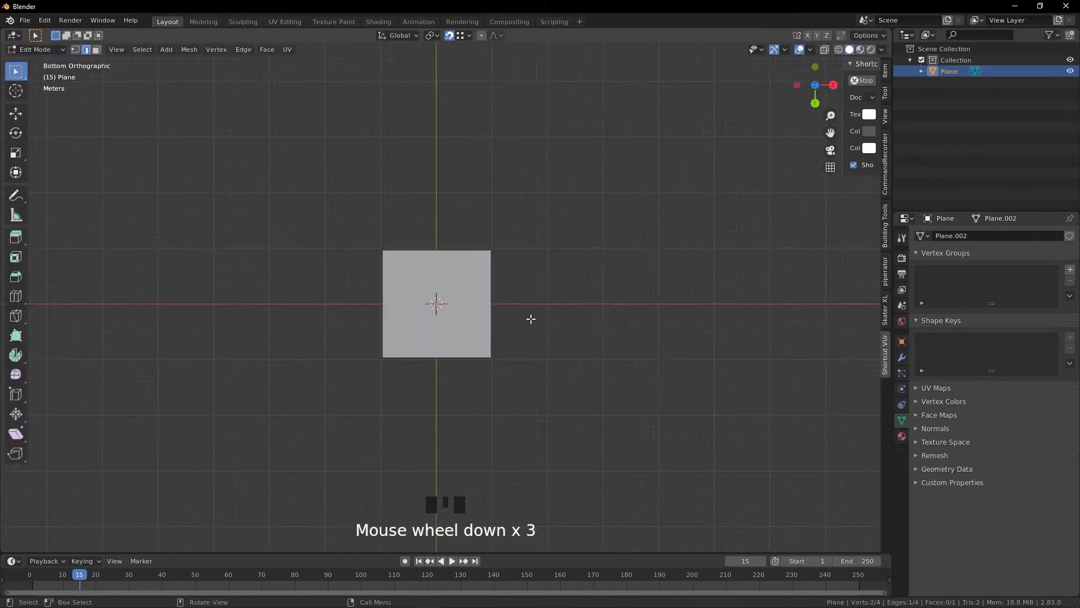
{"action": "left_click", "coordinate": [389, 299], "text": "shift"}
{"action": "key", "text": "e"}
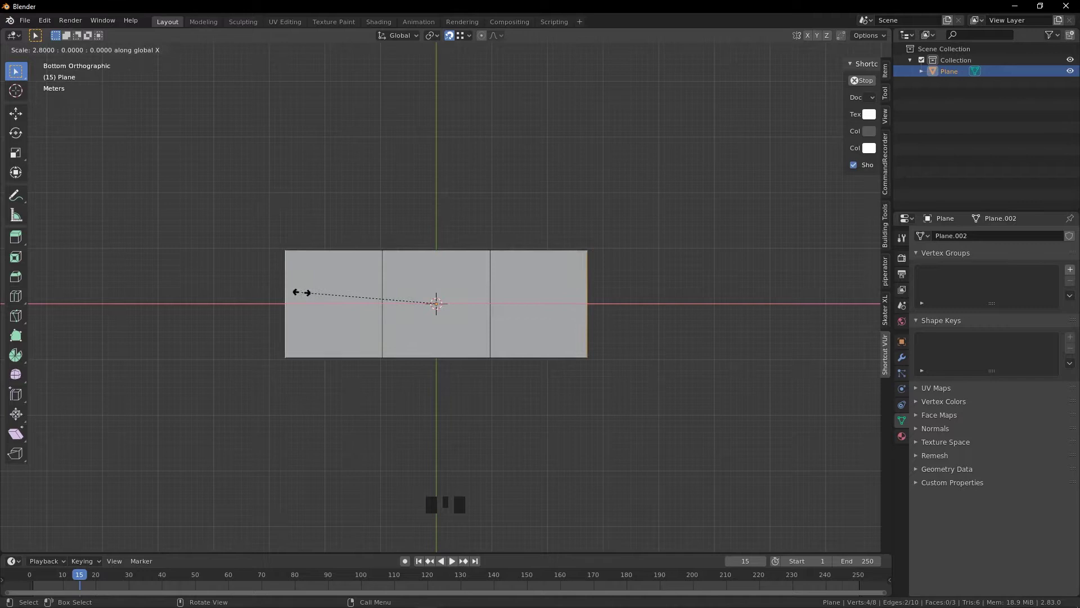
{"action": "left_click", "coordinate": [297, 293]}
Slant the panels by lowering the left outer edge and raising the right one
{"action": "scroll", "coordinate": [307, 293], "scroll_direction": "up", "scroll_amount": 1}
{"action": "left_click", "coordinate": [257, 287]}
{"action": "key", "text": "g"}
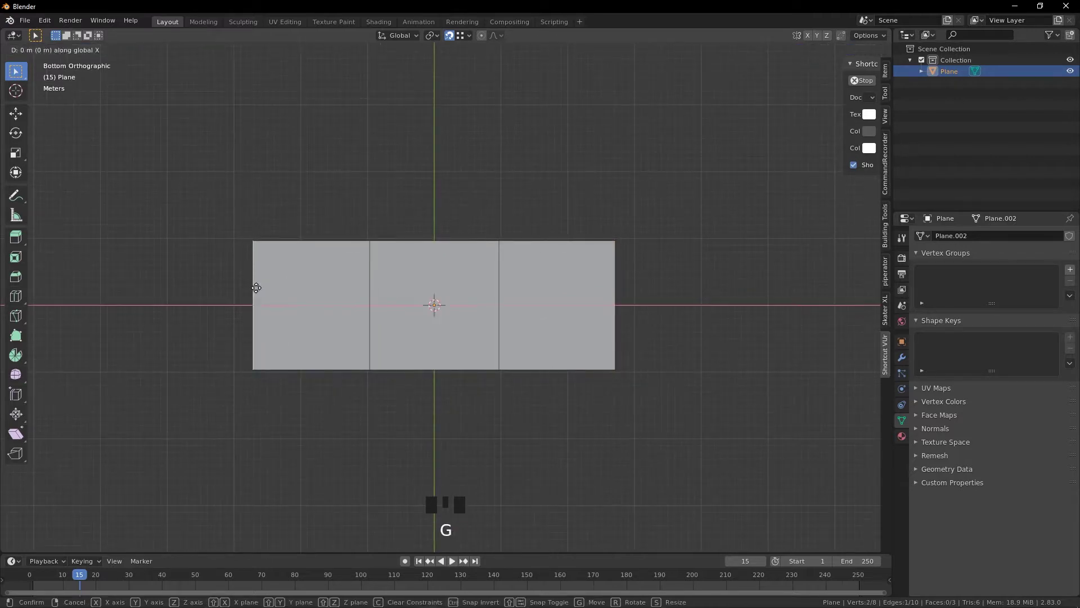
{"action": "left_click", "coordinate": [260, 360]}
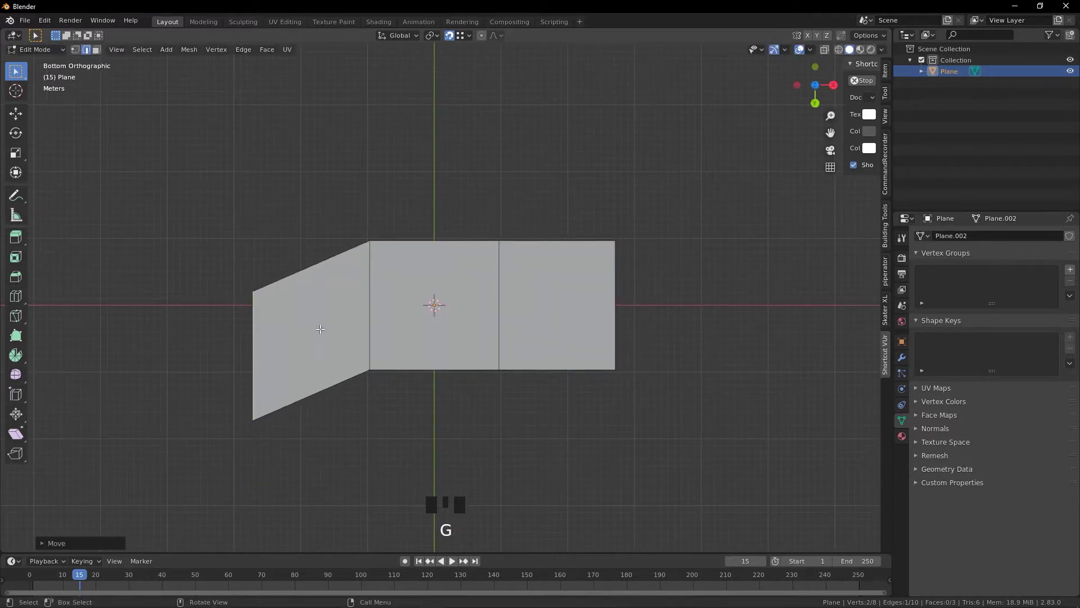
{"action": "left_click", "coordinate": [623, 316]}
{"action": "key", "text": "g"}
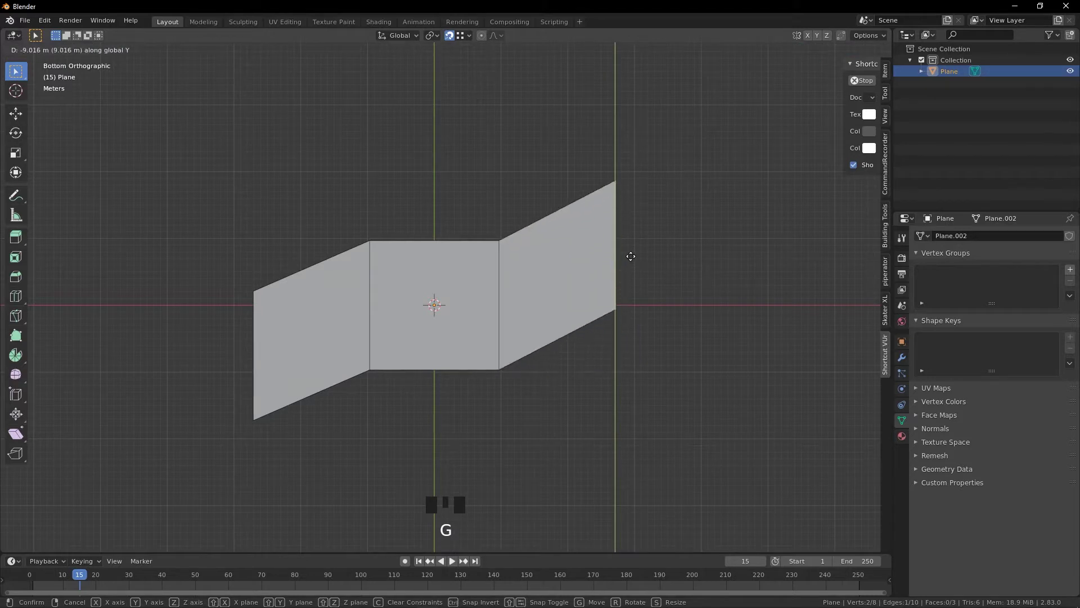
{"action": "left_click", "coordinate": [630, 259]}
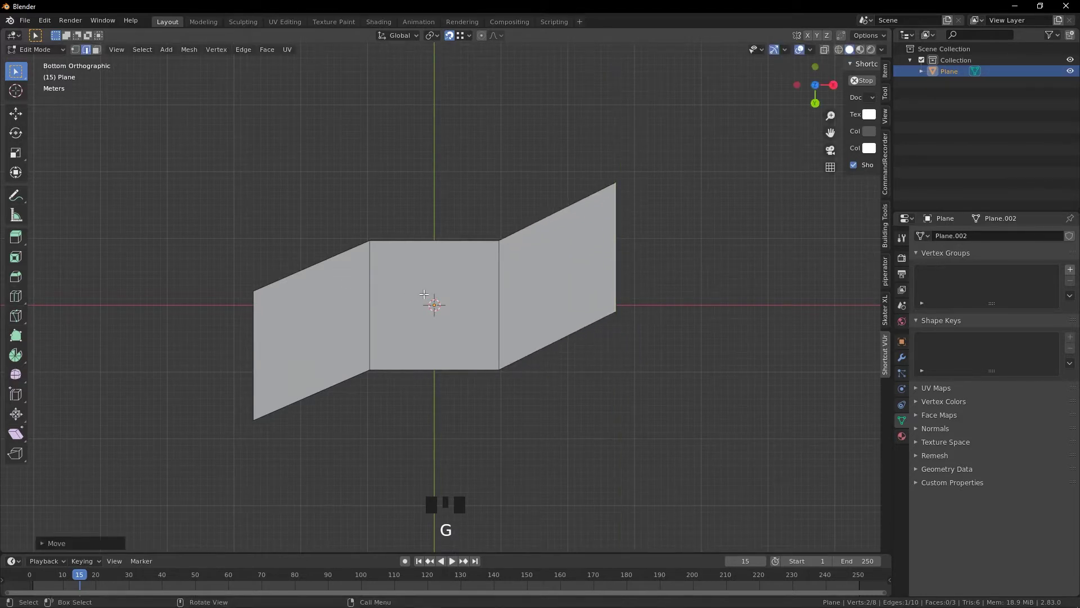
Dissolve all three faces into a single face
{"action": "key", "text": "3"}
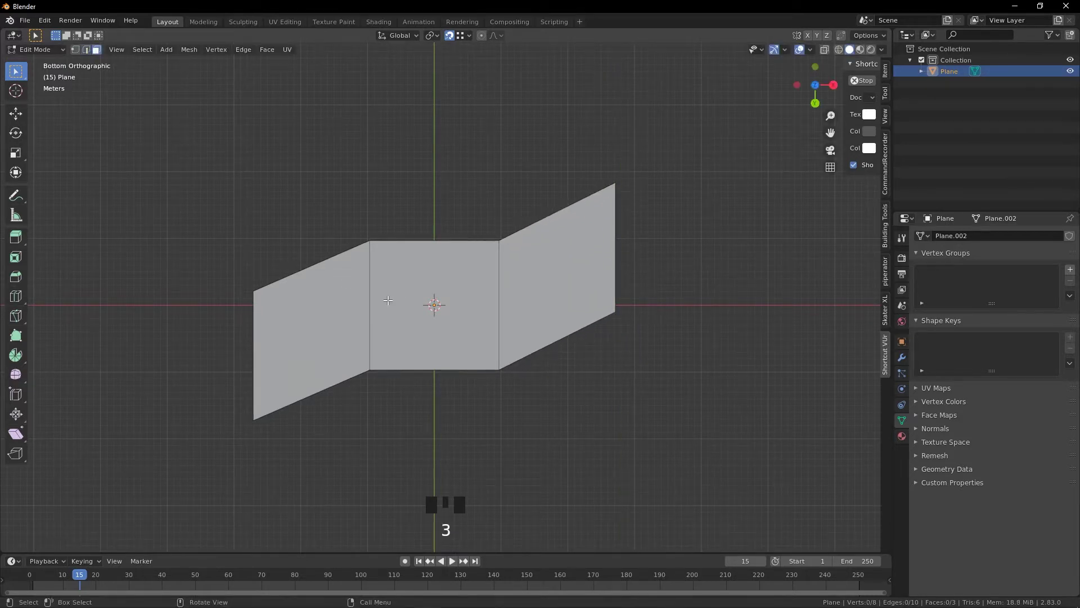
{"action": "key", "text": "a"}
{"action": "key", "text": "ctrl+x"}
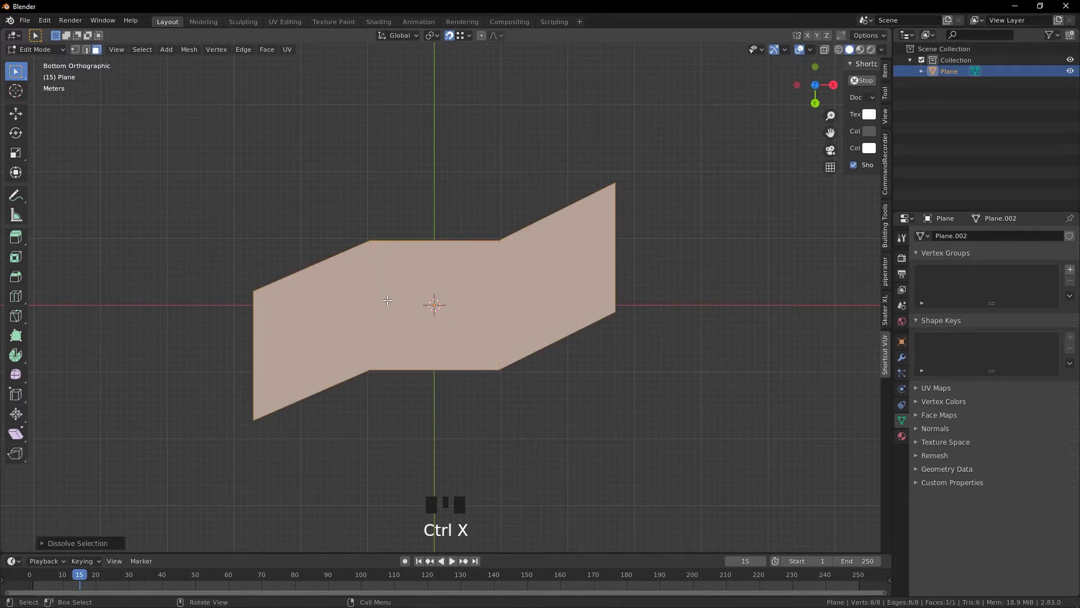
Select the bottom-left, top-left and top-right outer corner vertices
{"action": "key", "text": "1"}
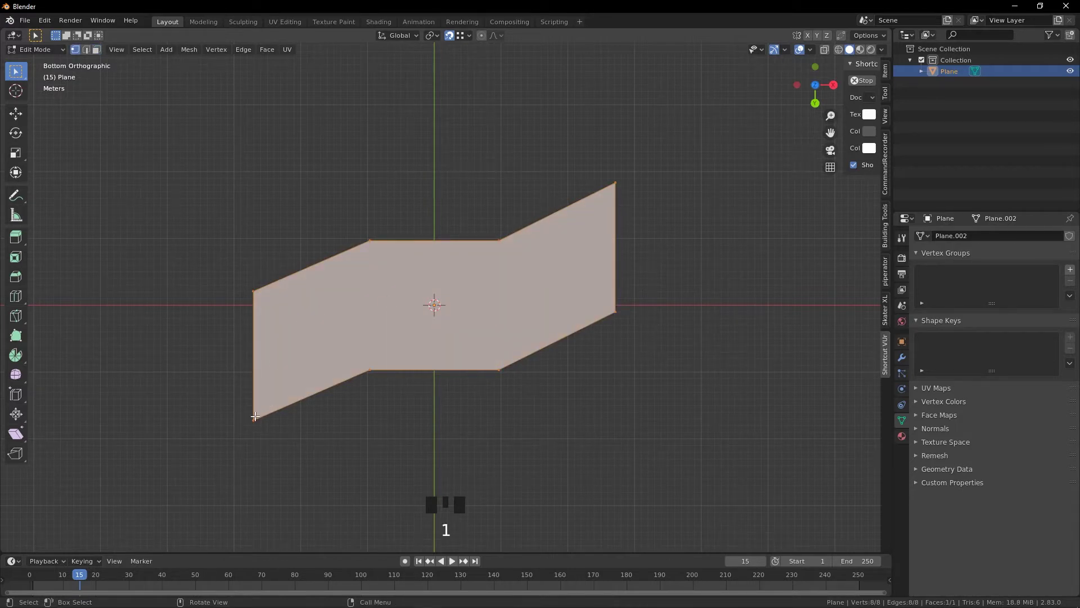
{"action": "left_click", "coordinate": [254, 416]}
{"action": "left_click", "coordinate": [254, 290], "text": "shift"}
{"action": "left_click", "coordinate": [616, 186], "text": "shift"}
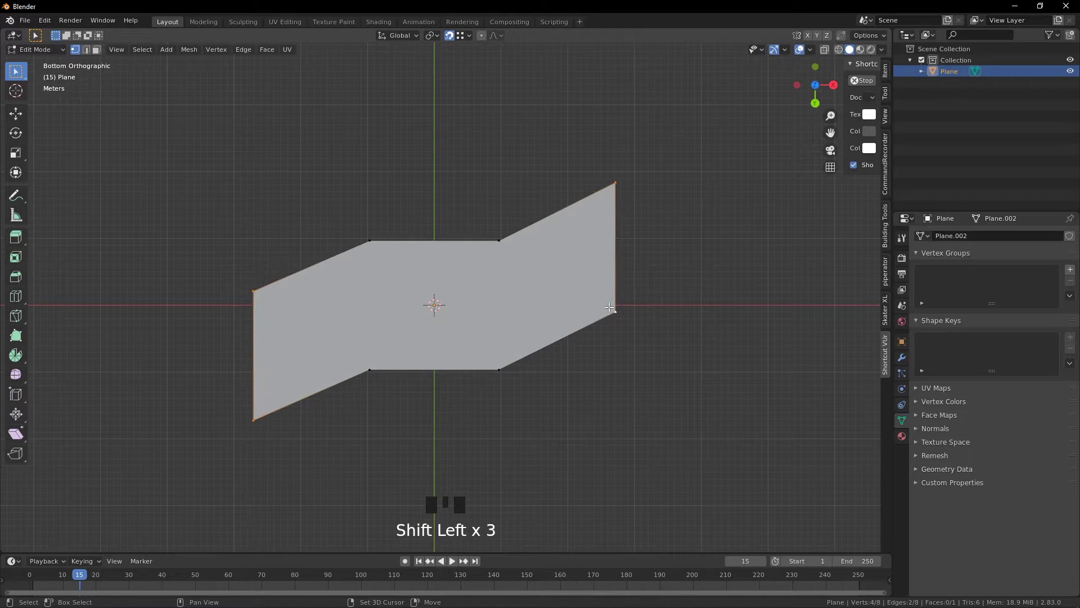
Vertex-bevel the selected outer corners into rounded curves
{"action": "key", "text": "ctrl+shift+b"}
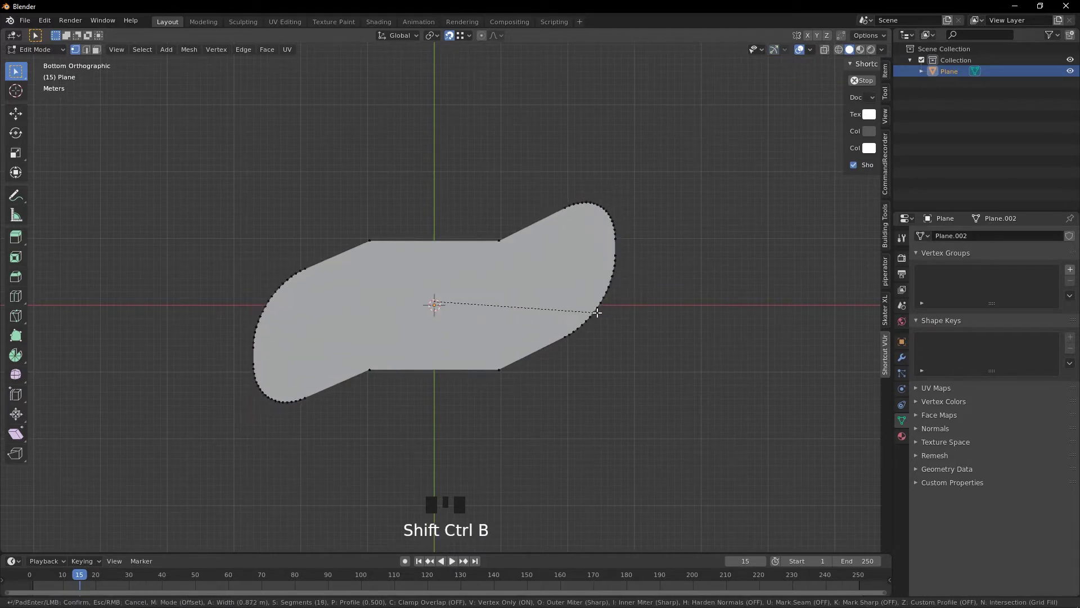
{"action": "scroll", "coordinate": [599, 314], "scroll_direction": "down", "scroll_amount": 6}
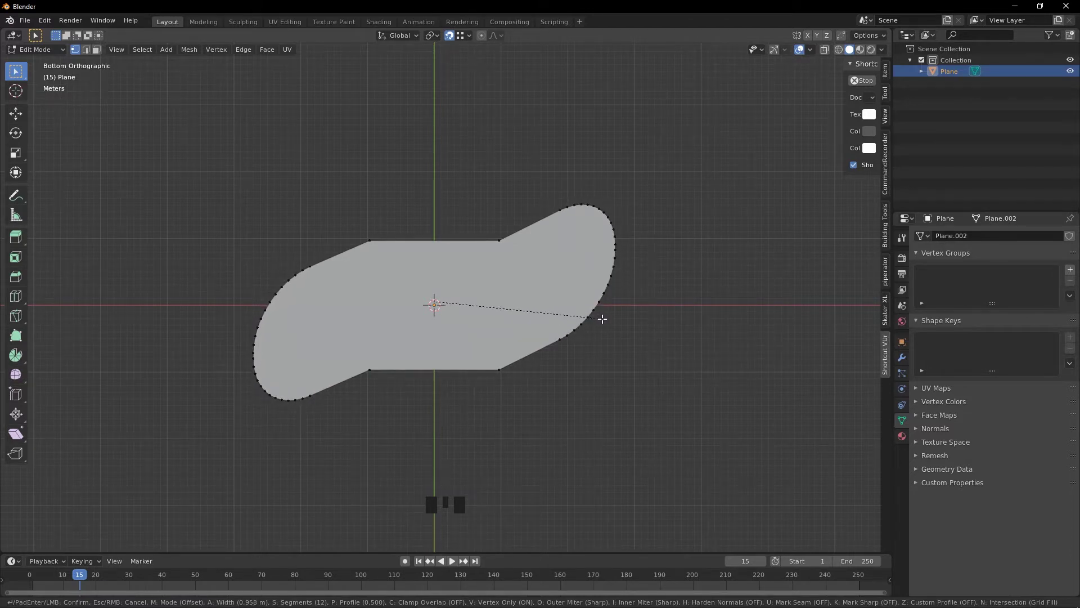
{"action": "left_click", "coordinate": [603, 319]}
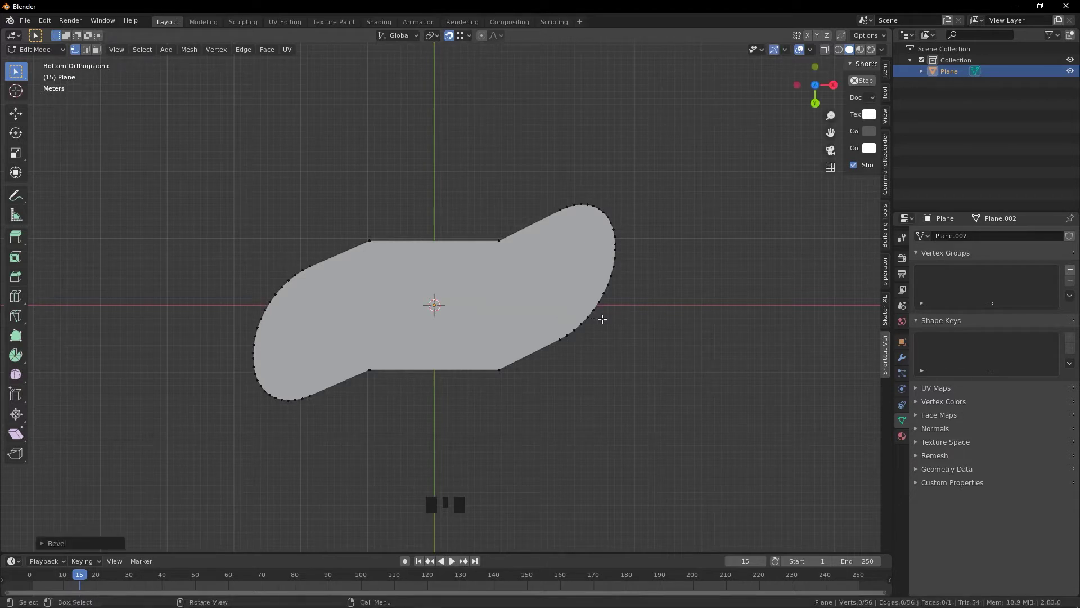
Box-select the inner corners of the middle section and bevel them round too
{"action": "left_click", "coordinate": [370, 241], "text": "shift"}
{"action": "left_click_drag", "start_coordinate": [364, 212], "coordinate": [509, 433]}
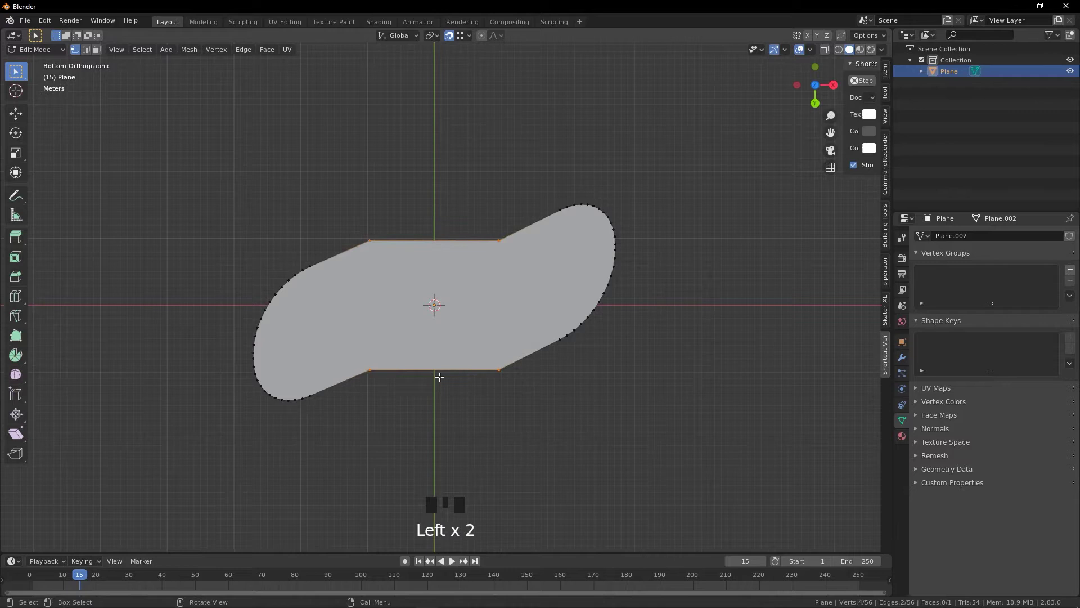
{"action": "scroll", "coordinate": [439, 376], "scroll_direction": "up", "scroll_amount": 1}
{"action": "key", "text": "ctrl+shift+b"}
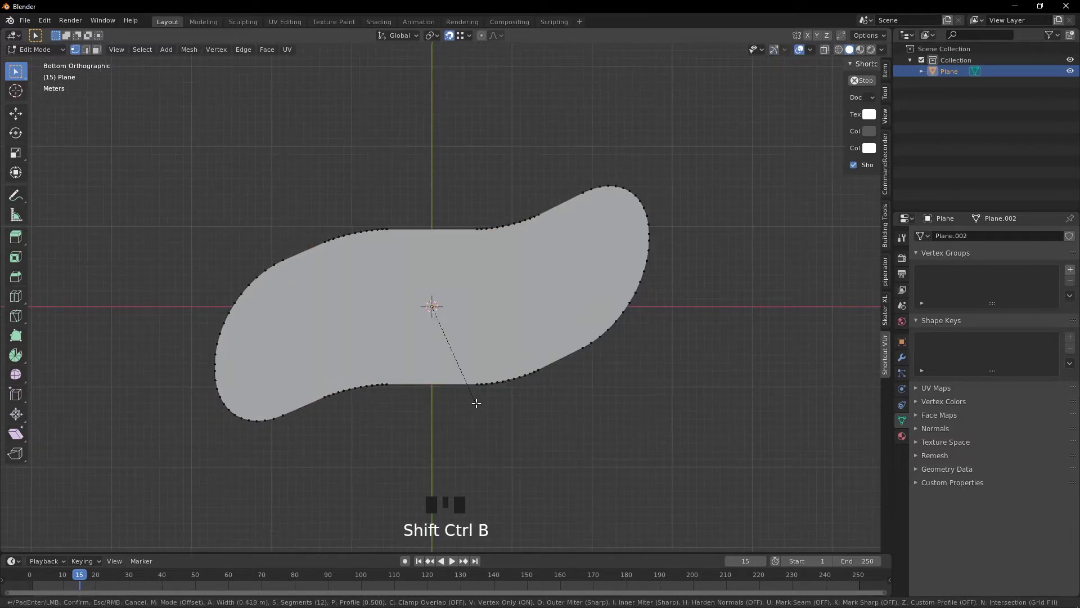
{"action": "scroll", "coordinate": [476, 404], "scroll_direction": "down", "scroll_amount": 11}
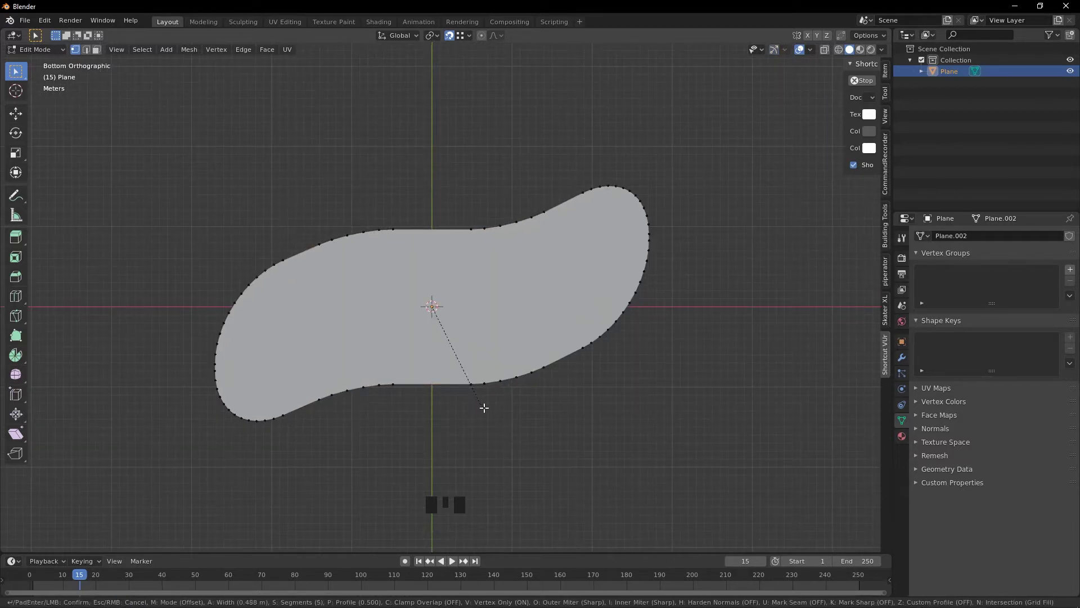
{"action": "scroll", "coordinate": [487, 411], "scroll_direction": "up", "scroll_amount": 2}
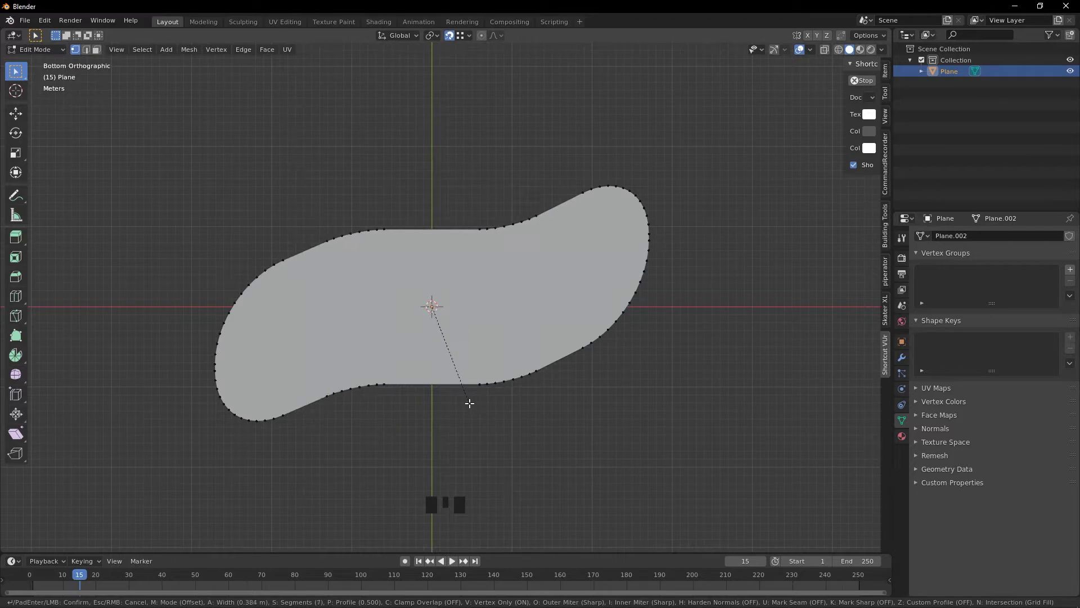
{"action": "left_click", "coordinate": [472, 404]}
{"action": "middle_click_drag", "start_coordinate": [574, 489], "coordinate": [450, 399]}
Delete Only Faces on the shape, keeping its S-shaped outline, then return to Object Mode
{"action": "key", "text": "Tab"}
{"action": "key", "text": "Tab"}
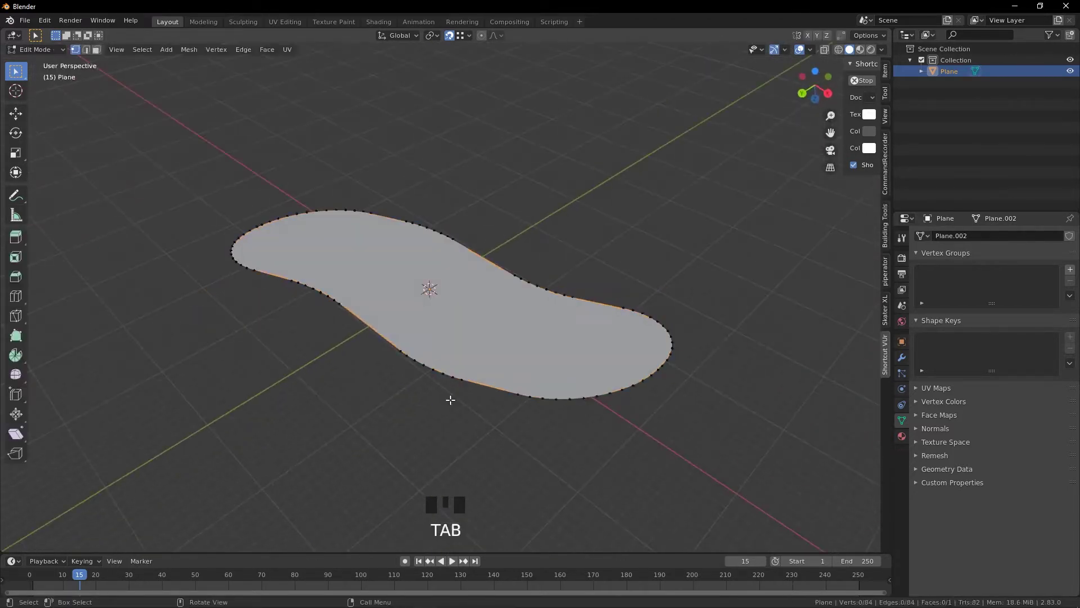
{"action": "left_click", "coordinate": [470, 331]}
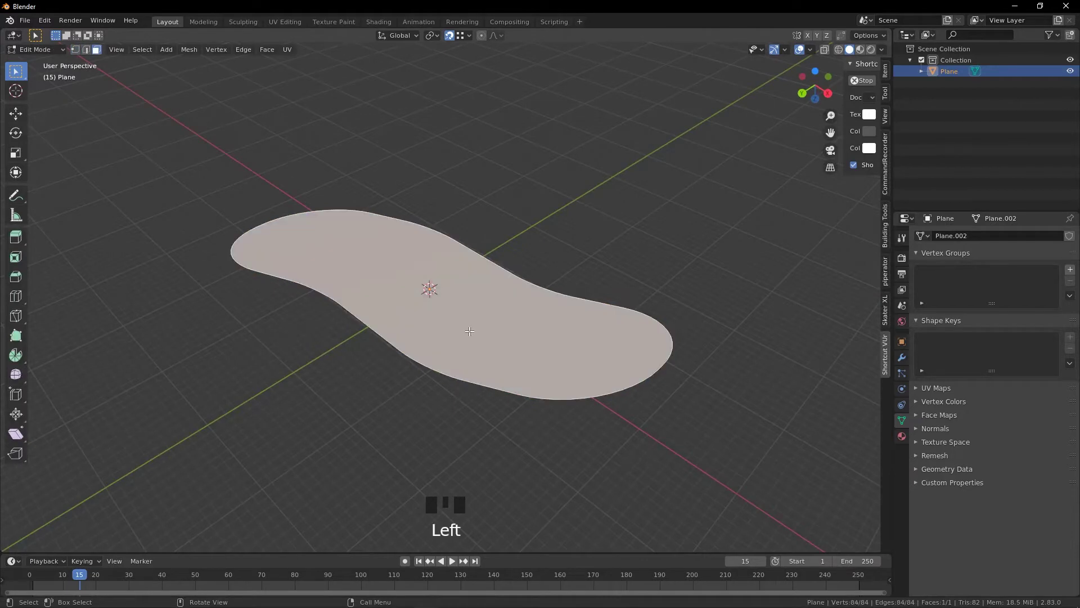
{"action": "key", "text": "x"}
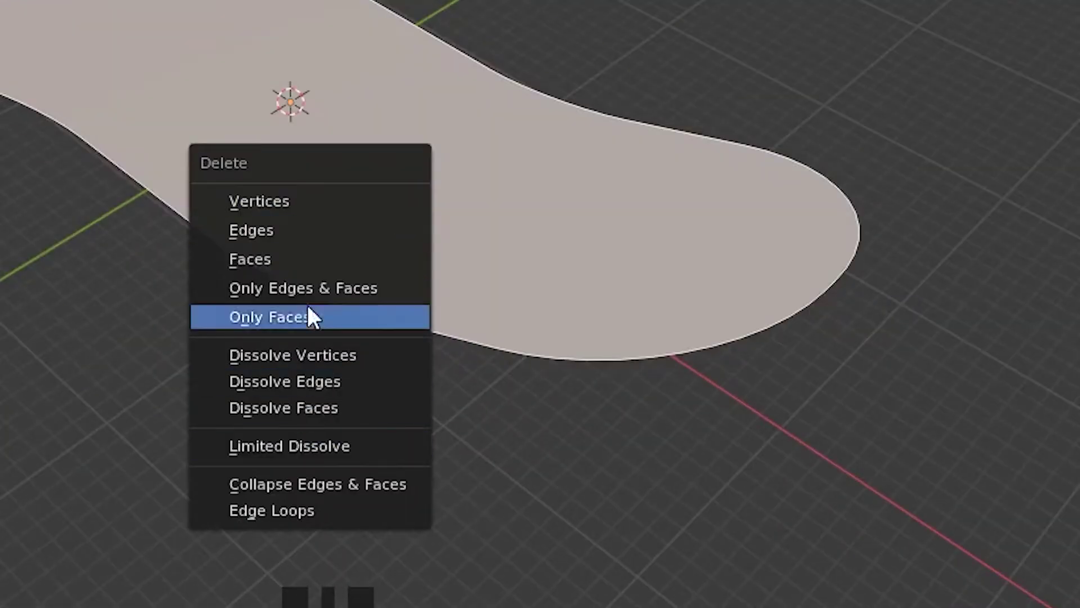
{"action": "left_click", "coordinate": [318, 317]}
{"action": "scroll", "coordinate": [460, 393], "scroll_direction": "up", "scroll_amount": 2}
{"action": "middle_click_drag", "start_coordinate": [460, 393], "coordinate": [454, 388]}
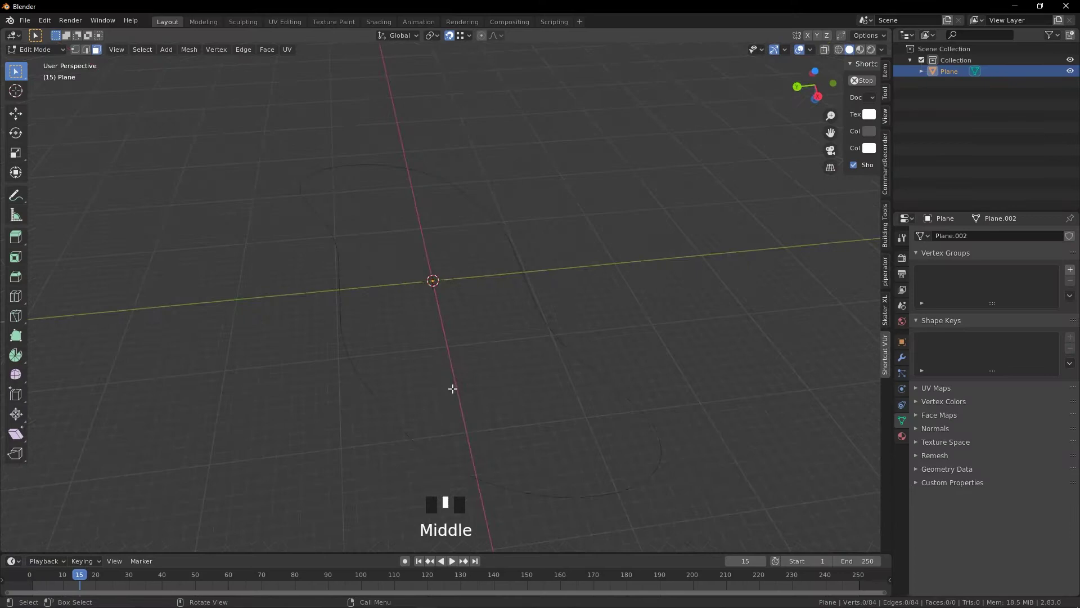
{"action": "key", "text": "Tab"}
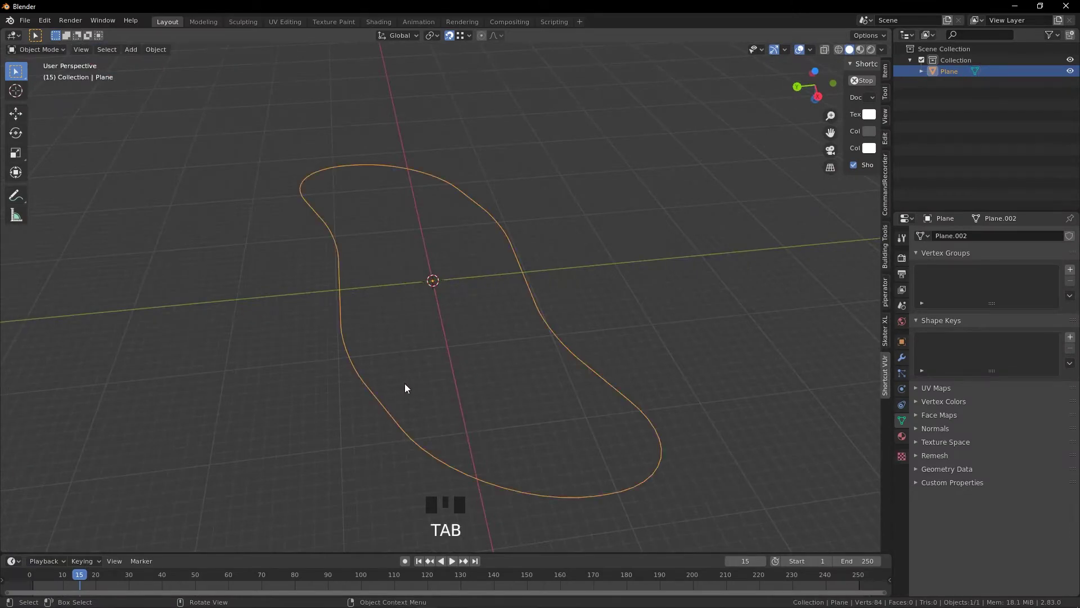
Convert the outline mesh into a curve object
{"action": "left_click", "coordinate": [156, 49]}
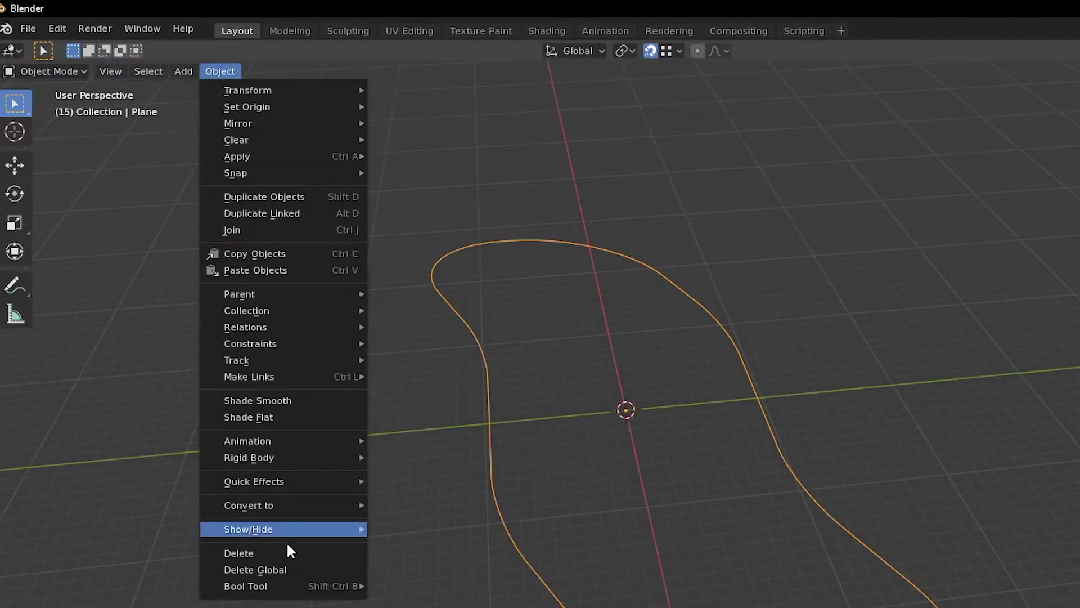
{"action": "mouse_move", "coordinate": [189, 348]}
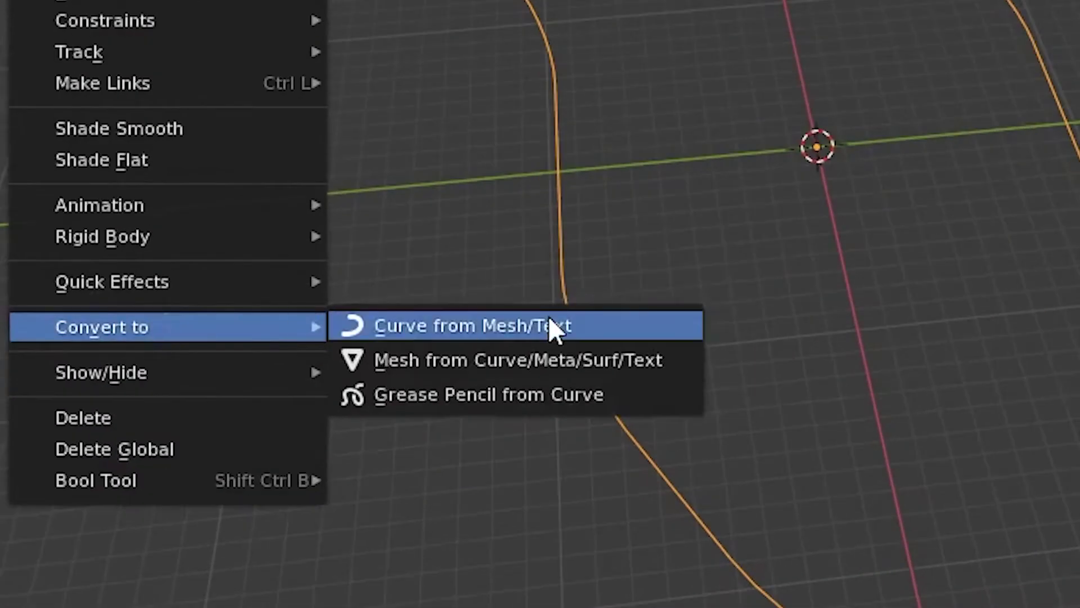
{"action": "left_click", "coordinate": [550, 326]}
{"action": "middle_click_drag", "start_coordinate": [550, 326], "coordinate": [424, 354]}
{"action": "scroll", "coordinate": [516, 318], "scroll_direction": "up", "scroll_amount": 6}
Rename the curve to 'Bowl Shape' in the Outliner
{"action": "left_click", "coordinate": [946, 73]}
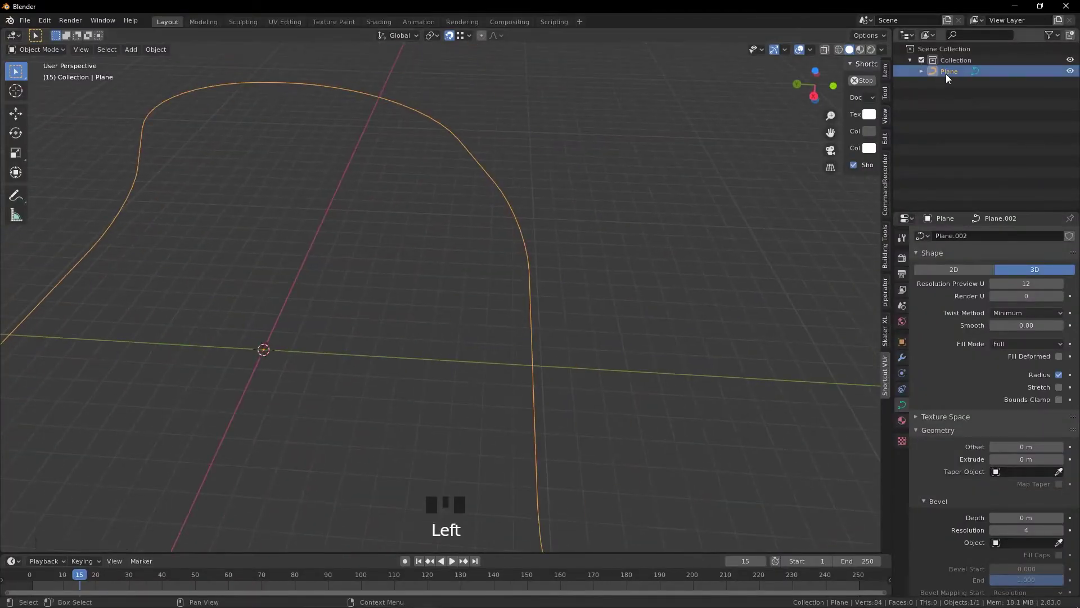
{"action": "double_click", "coordinate": [946, 73]}
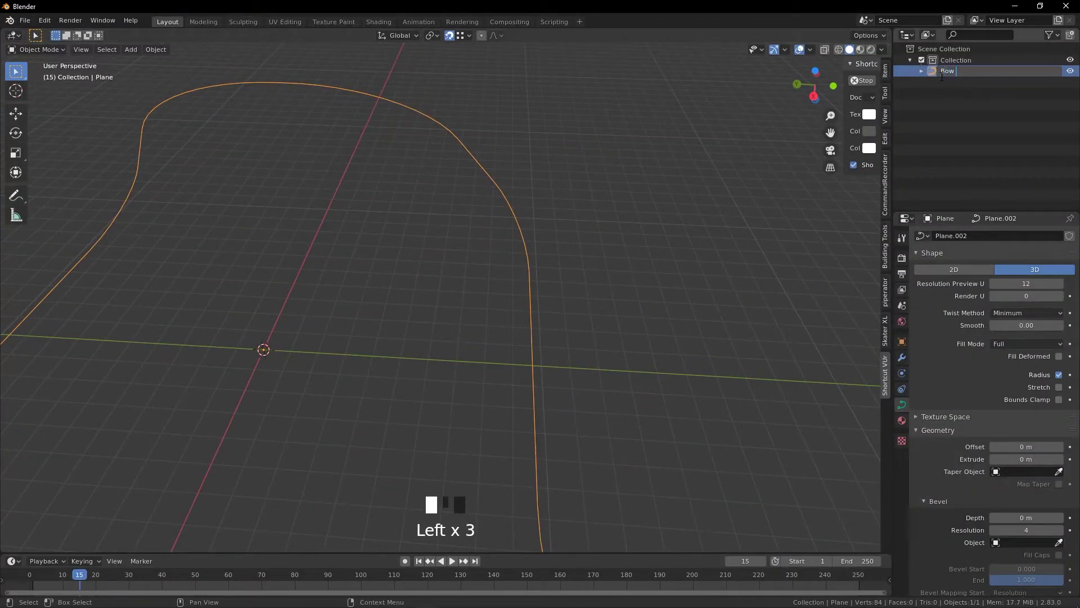
{"action": "type", "text": "Bowl Shape"}
{"action": "key", "text": "Return"}
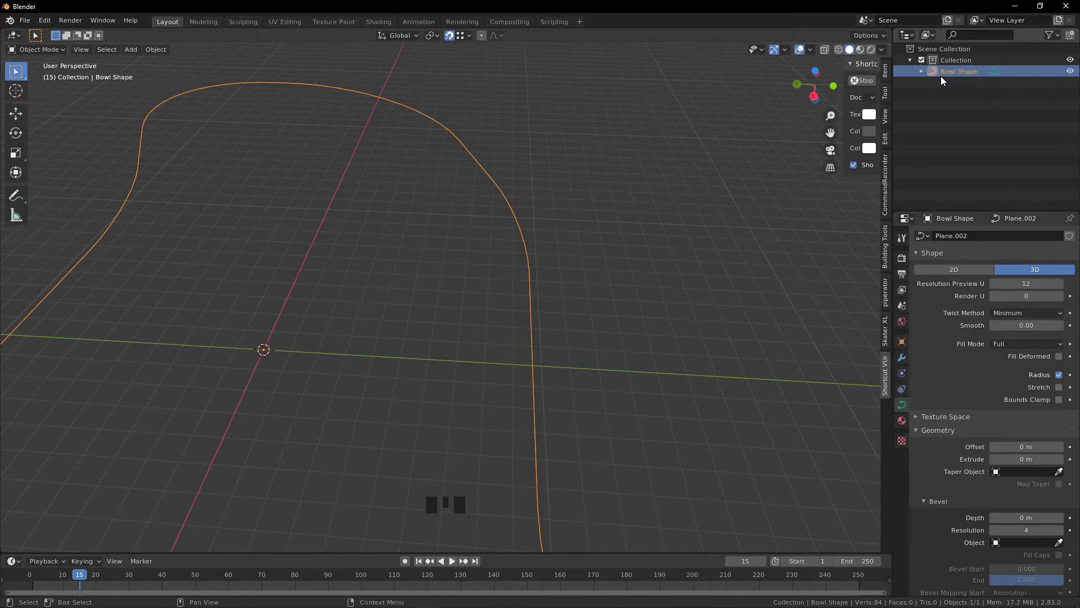
Add a new plane mesh and move it beside the Bowl Shape curve
{"action": "middle_click_drag", "start_coordinate": [429, 224], "coordinate": [416, 164], "text": "shift"}
{"action": "key", "text": "shift+a"}
{"action": "mouse_move", "coordinate": [418, 209]}
{"action": "left_click", "coordinate": [474, 210]}
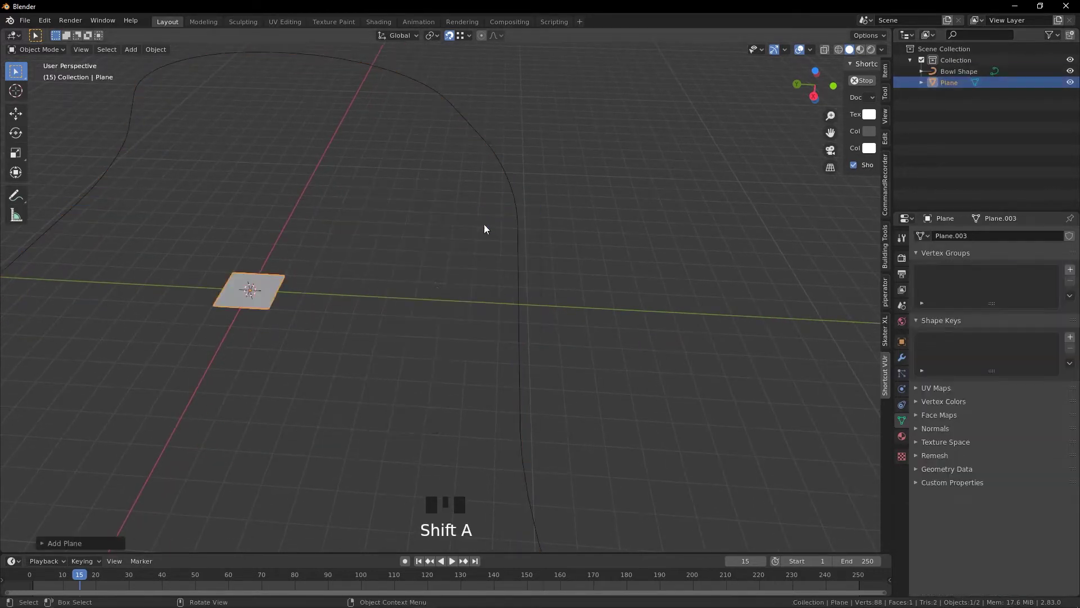
{"action": "key", "text": "g"}
{"action": "left_click", "coordinate": [521, 312]}
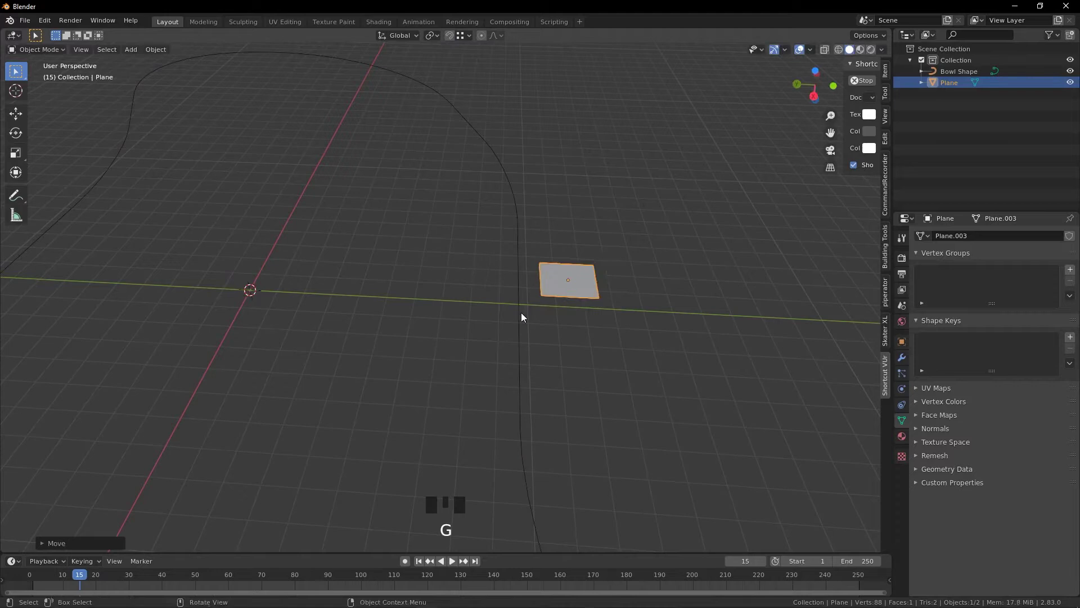
{"action": "scroll", "coordinate": [521, 313], "scroll_direction": "up", "scroll_amount": 2}
{"action": "middle_click_drag", "start_coordinate": [538, 307], "coordinate": [501, 288], "text": "shift"}
{"action": "key", "text": "g"}
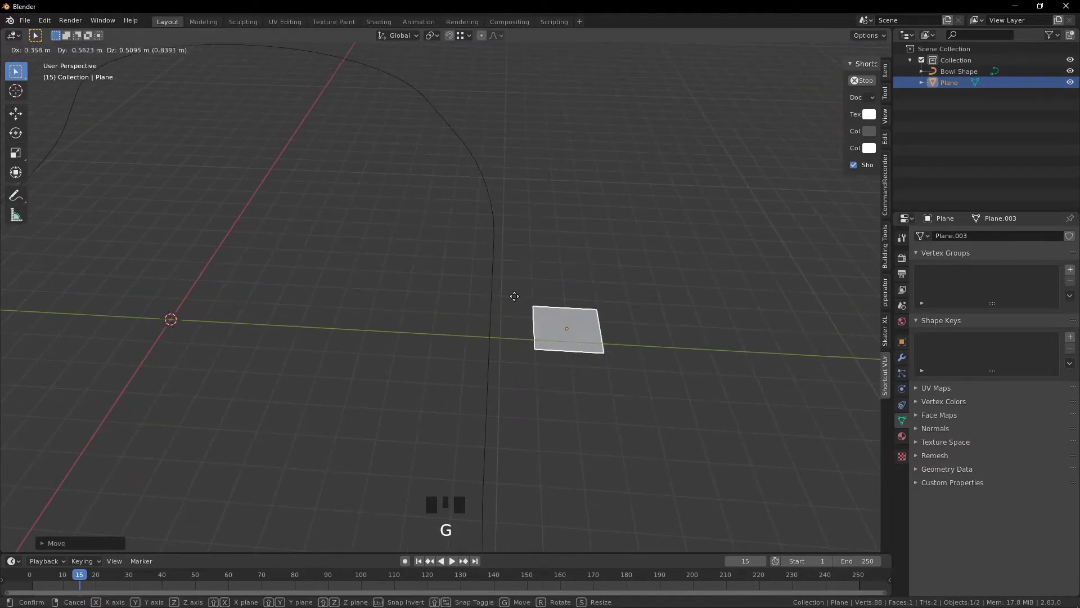
{"action": "left_click", "coordinate": [492, 239]}
Rotate the plane 90° around Y to stand it upright, then raise it
{"action": "scroll", "coordinate": [540, 212], "scroll_direction": "up", "scroll_amount": 4}
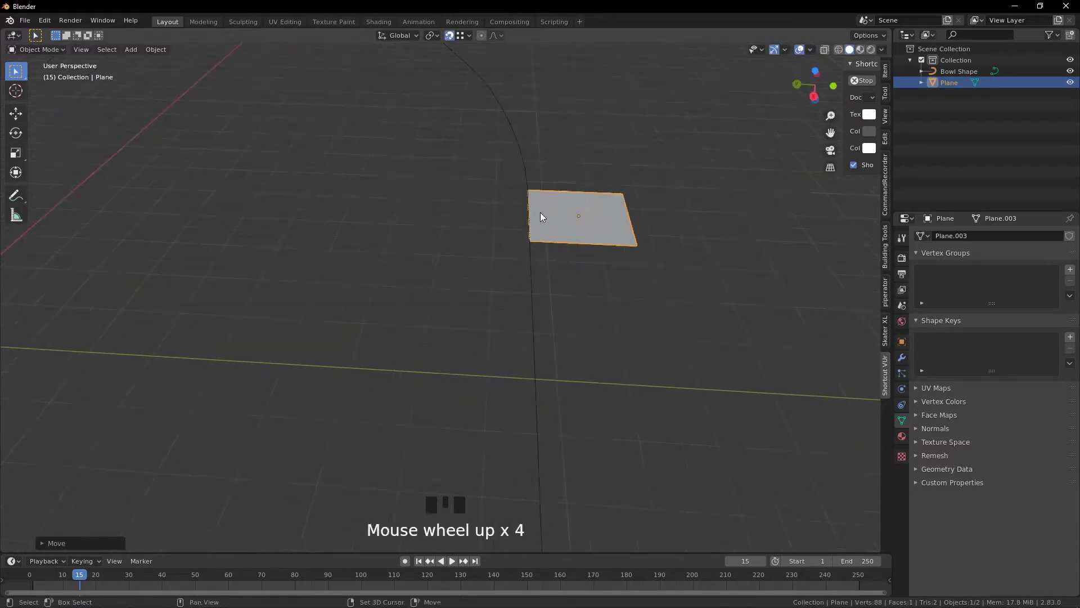
{"action": "scroll", "coordinate": [366, 389], "scroll_direction": "up", "scroll_amount": 3}
{"action": "middle_click_drag", "start_coordinate": [366, 389], "coordinate": [347, 342], "text": "shift"}
{"action": "scroll", "coordinate": [348, 345], "scroll_direction": "down", "scroll_amount": 7}
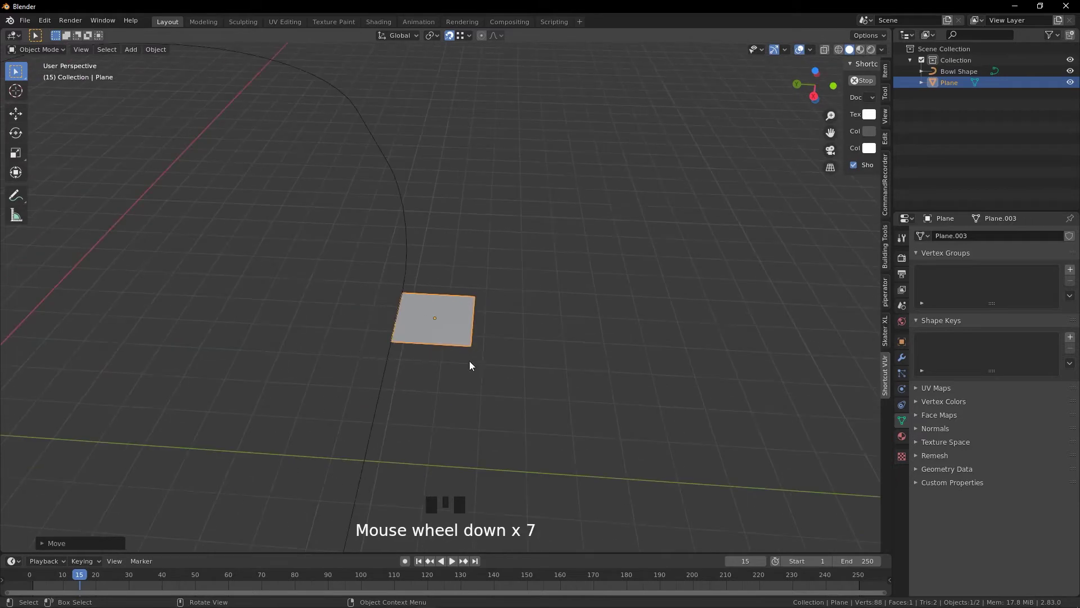
{"action": "mouse_move", "coordinate": [469, 364]}
{"action": "middle_mouse_down"}
{"action": "mouse_move", "coordinate": [407, 357]}
{"action": "mouse_move", "coordinate": [475, 357]}
{"action": "middle_mouse_up"}
{"action": "middle_click_drag", "start_coordinate": [373, 325], "coordinate": [316, 311], "text": "shift"}
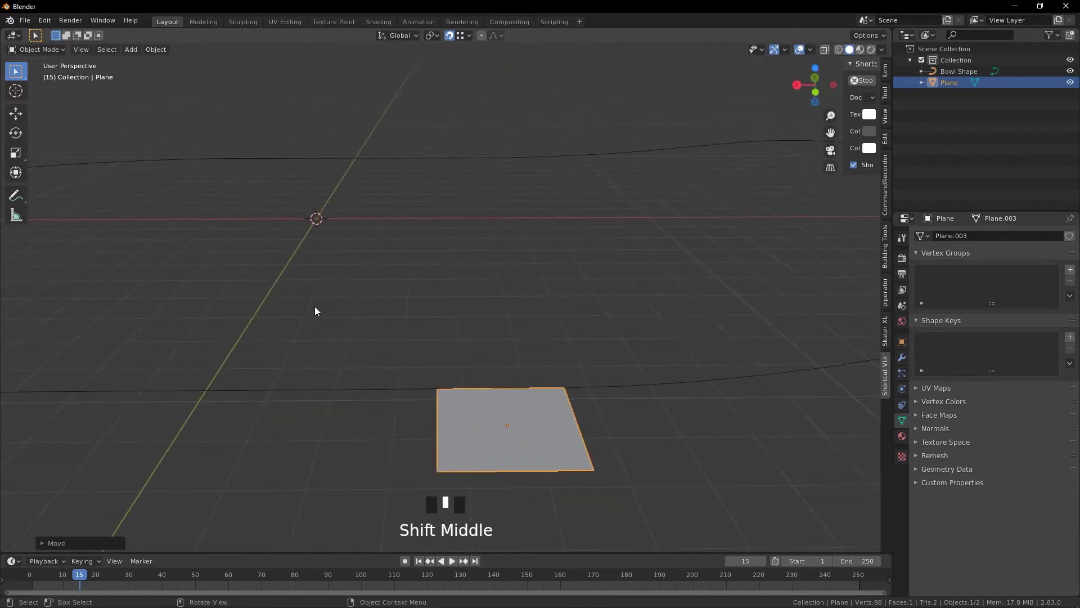
{"action": "key", "text": "r"}
{"action": "type", "text": "y"}
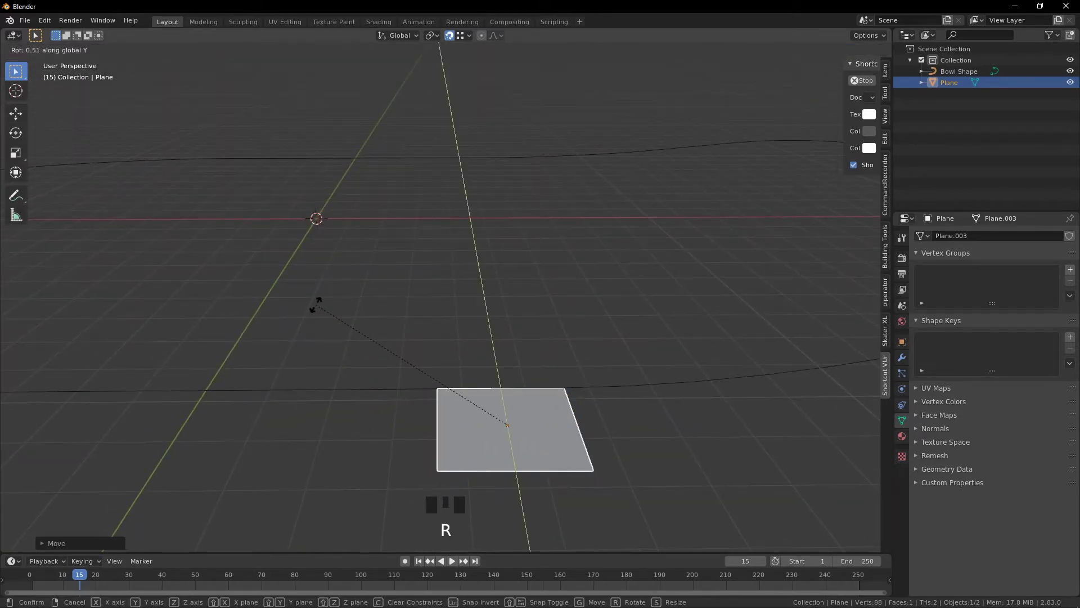
{"action": "type", "text": "90"}
{"action": "key", "text": "Return"}
{"action": "middle_click_drag", "start_coordinate": [366, 349], "coordinate": [326, 331]}
{"action": "key", "text": "g"}
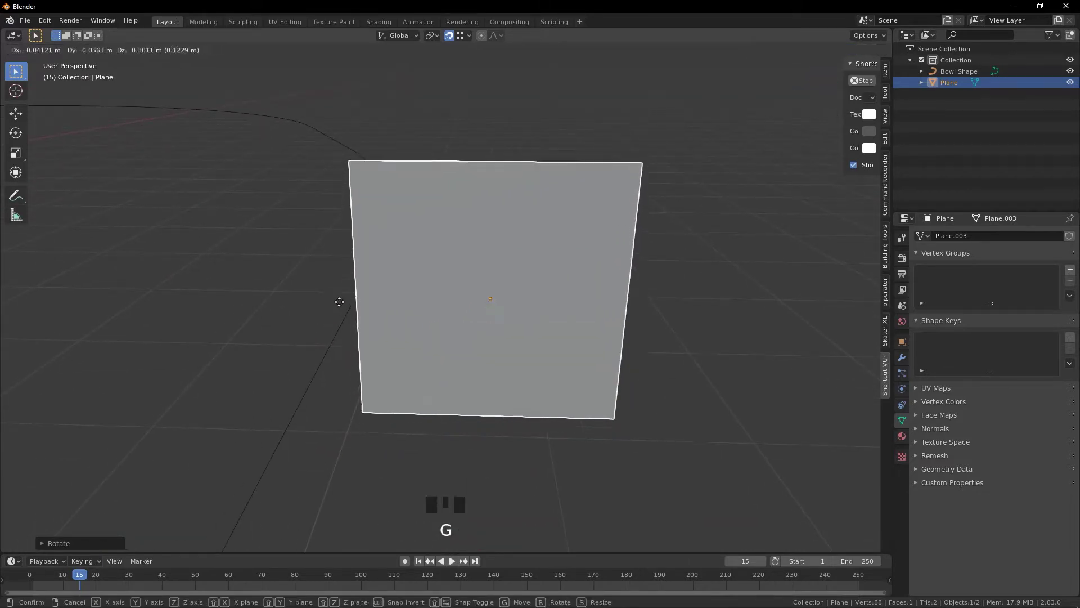
{"action": "left_click", "coordinate": [374, 280]}
Scale the Bowl Shape curve down to a smaller size
{"action": "scroll", "coordinate": [373, 304], "scroll_direction": "down", "scroll_amount": 11}
{"action": "scroll", "coordinate": [521, 279], "scroll_direction": "down", "scroll_amount": 2}
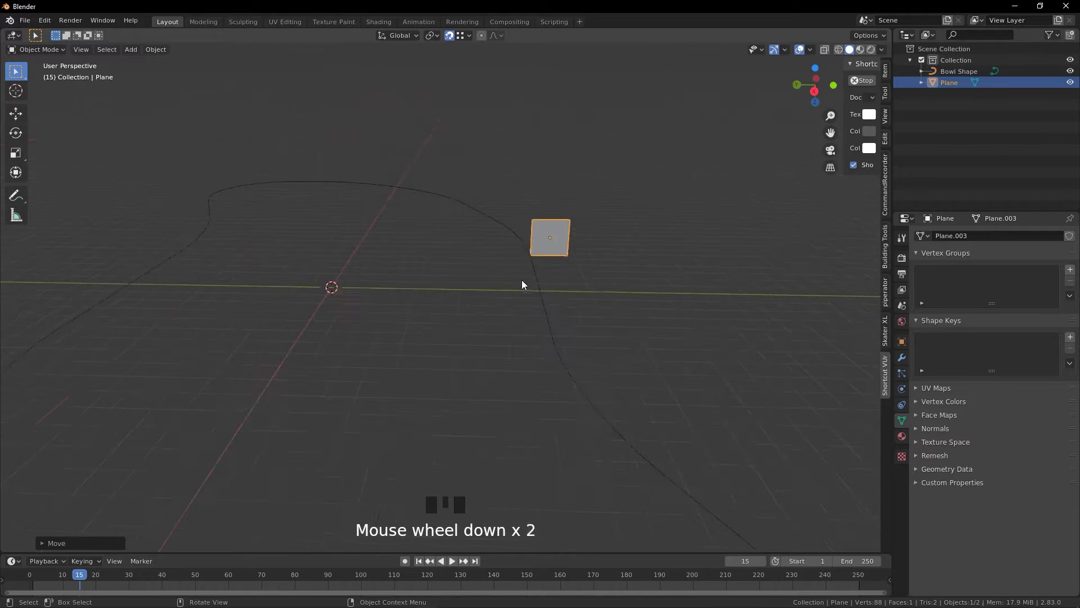
{"action": "left_click", "coordinate": [495, 306]}
{"action": "scroll", "coordinate": [492, 309], "scroll_direction": "up", "scroll_amount": 5}
{"action": "scroll", "coordinate": [488, 319], "scroll_direction": "down", "scroll_amount": 6}
{"action": "scroll", "coordinate": [489, 360], "scroll_direction": "up", "scroll_amount": 4}
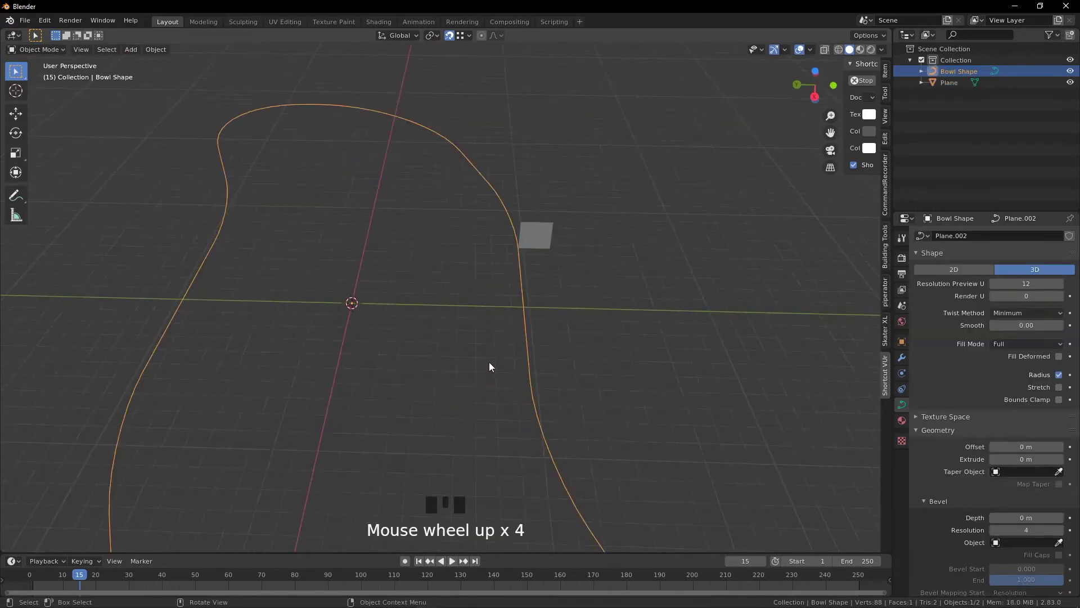
{"action": "left_click", "coordinate": [539, 235]}
{"action": "scroll", "coordinate": [532, 259], "scroll_direction": "up", "scroll_amount": 3}
{"action": "scroll", "coordinate": [526, 285], "scroll_direction": "down", "scroll_amount": 4}
{"action": "left_click", "coordinate": [498, 335]}
{"action": "key", "text": "s"}
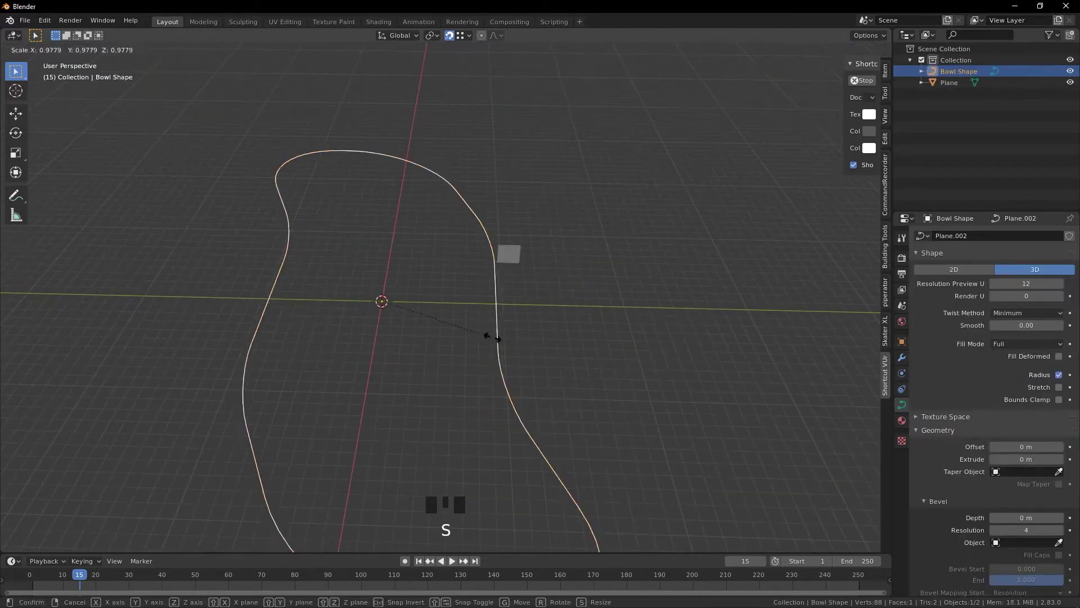
{"action": "left_click", "coordinate": [440, 310]}
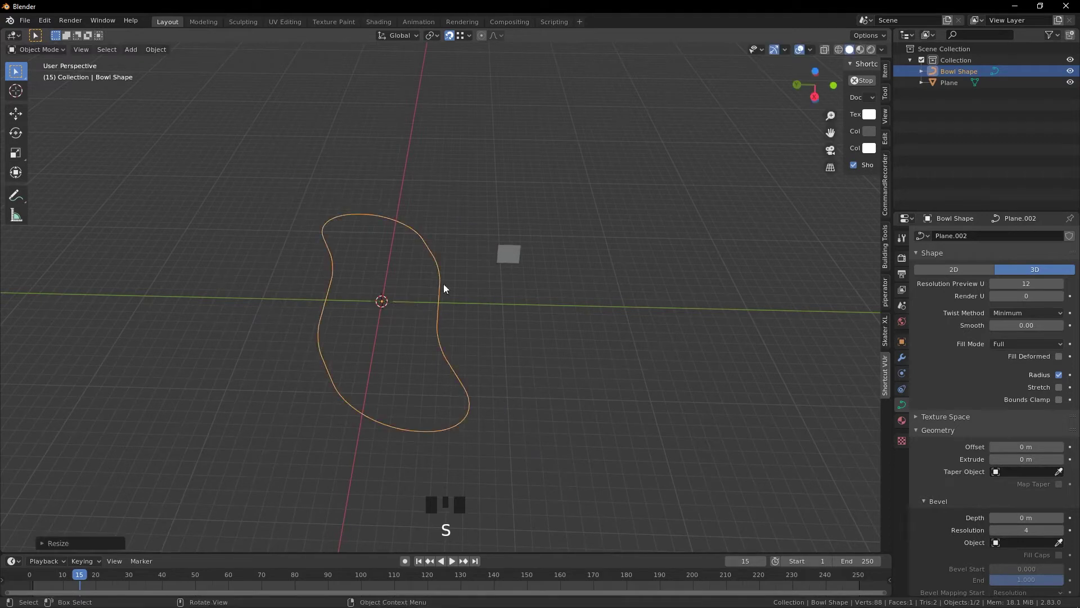
{"action": "key", "text": "s"}
{"action": "left_click", "coordinate": [410, 315]}
{"action": "scroll", "coordinate": [433, 304], "scroll_direction": "up", "scroll_amount": 4}
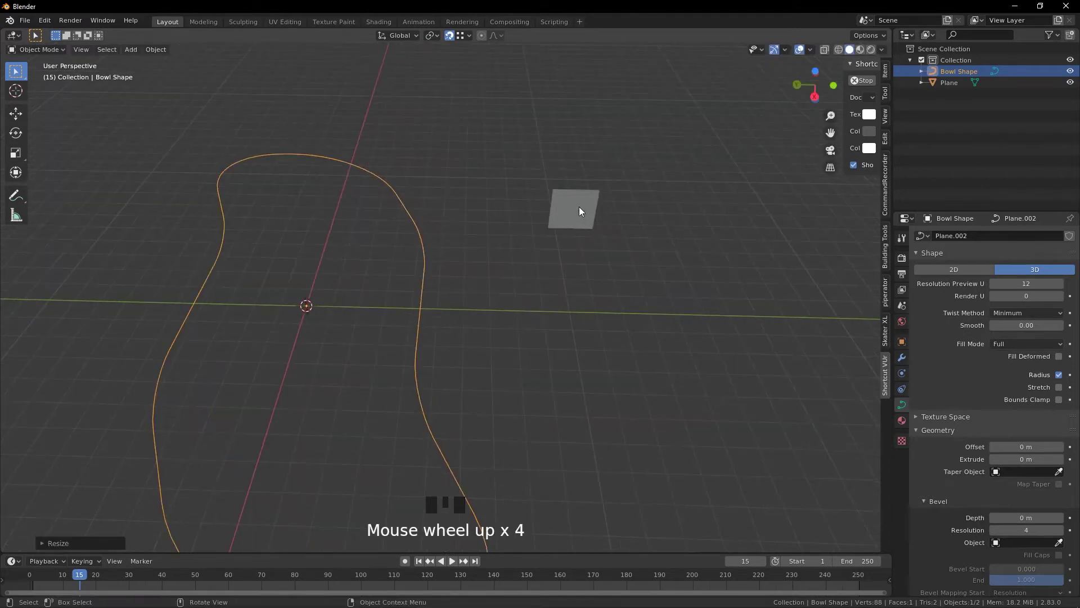
Move the upright plane to a new position relative to the curve
{"action": "left_click", "coordinate": [571, 215]}
{"action": "key", "text": "g"}
{"action": "left_click", "coordinate": [446, 254]}
{"action": "scroll", "coordinate": [421, 285], "scroll_direction": "up", "scroll_amount": 5}
{"action": "middle_click_drag", "start_coordinate": [420, 285], "coordinate": [436, 357]}
{"action": "scroll", "coordinate": [446, 222], "scroll_direction": "up", "scroll_amount": 3}
{"action": "middle_click_drag", "start_coordinate": [446, 221], "coordinate": [464, 349], "text": "shift"}
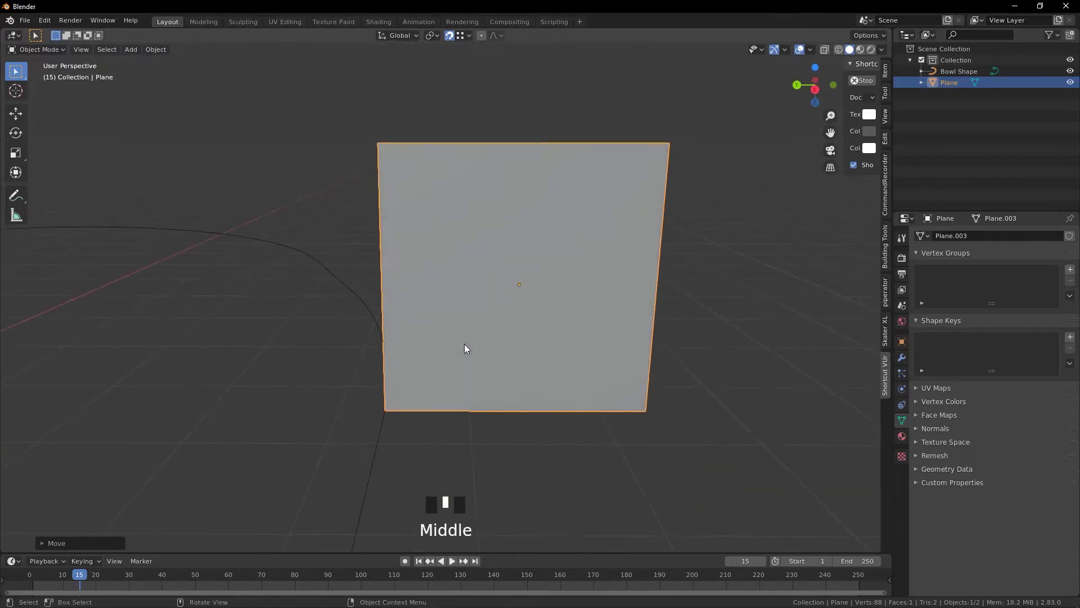
In Edit Mode, delete the plane's top-left vertex along with its face
{"action": "key", "text": "Tab"}
{"action": "key", "text": "1"}
{"action": "left_click", "coordinate": [378, 144]}
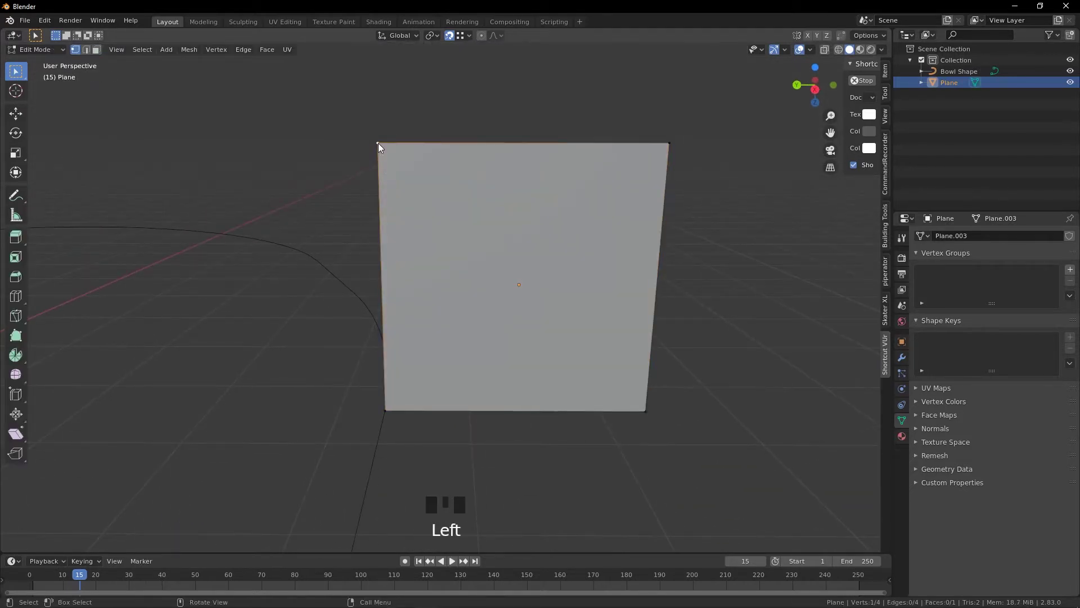
{"action": "key", "text": "x"}
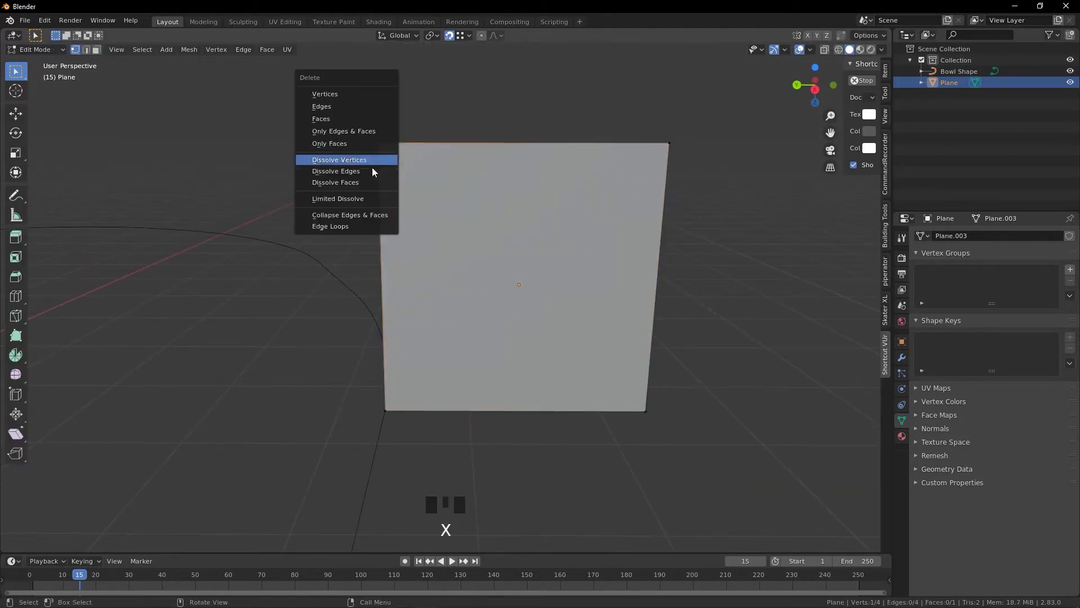
{"action": "left_click", "coordinate": [338, 97]}
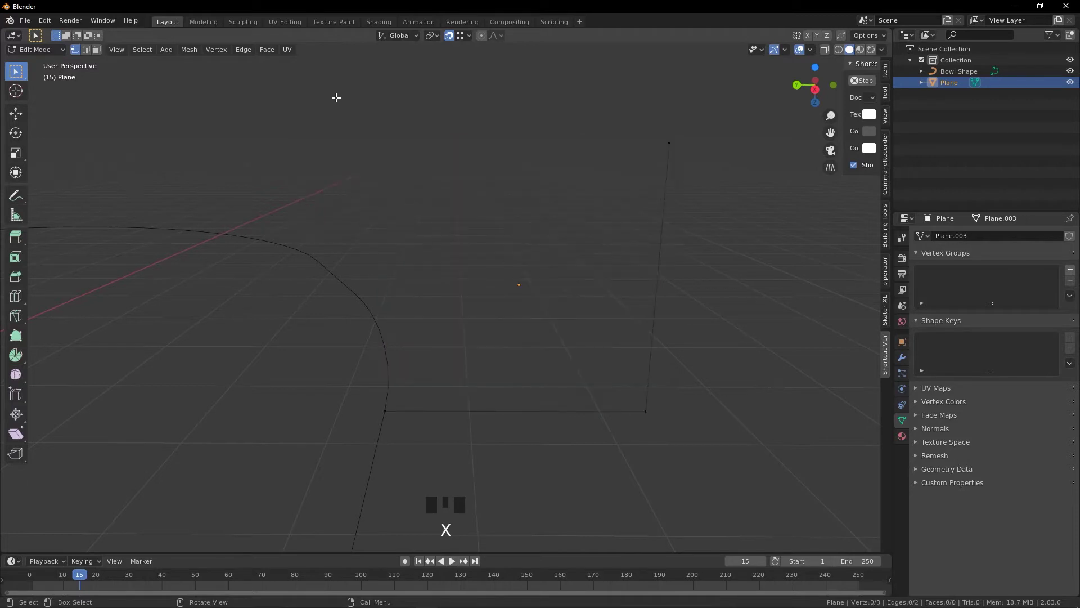
Bevel the bottom-right corner vertex into a multi-segment arc
{"action": "left_click", "coordinate": [646, 409]}
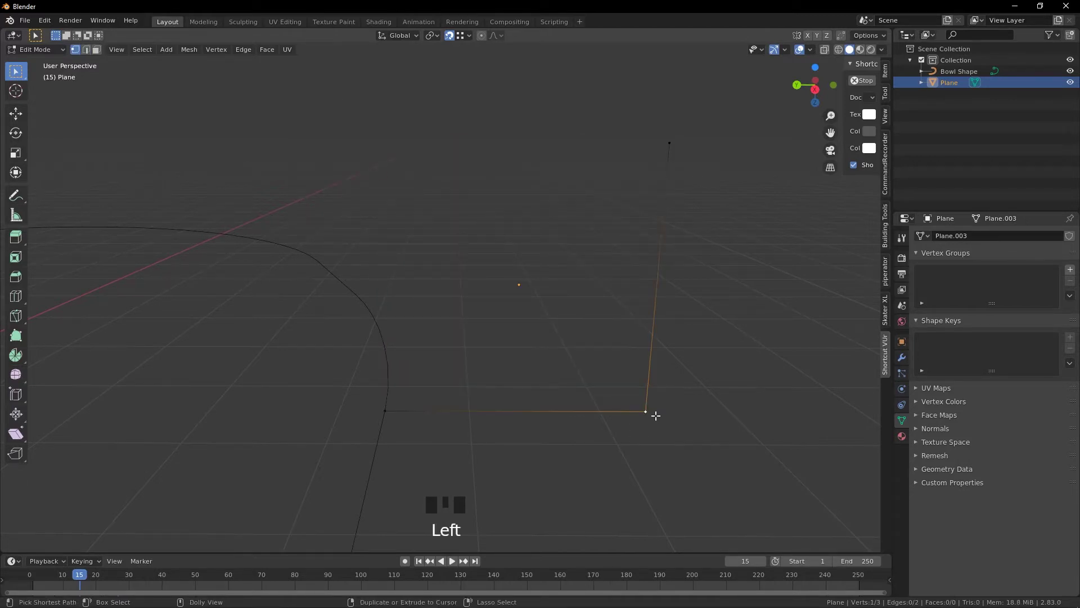
{"action": "key", "text": "ctrl+shift+b"}
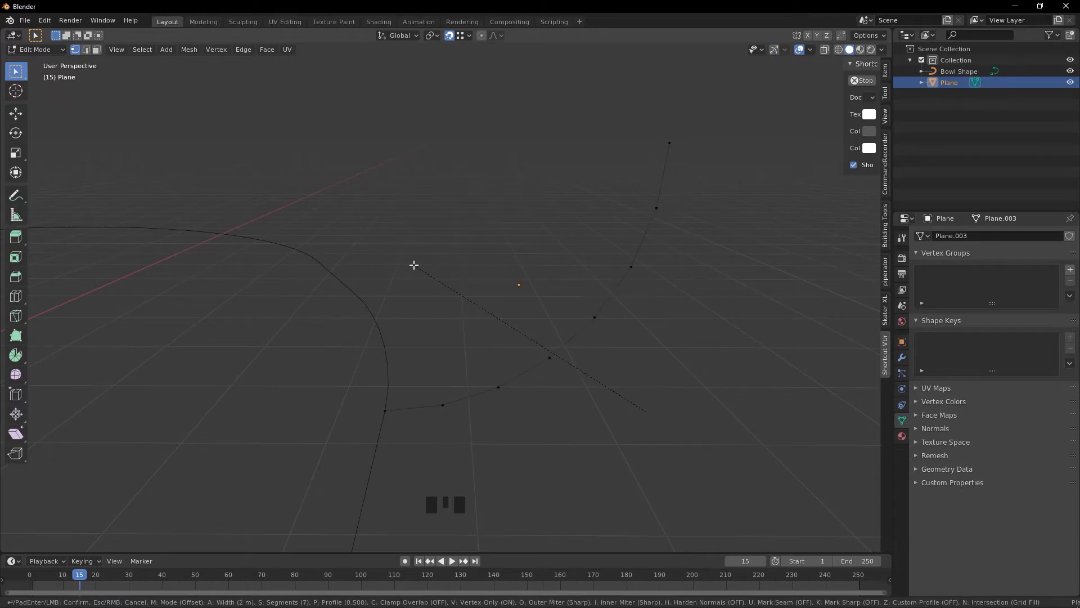
{"action": "scroll", "coordinate": [414, 264], "scroll_direction": "up", "scroll_amount": 3}
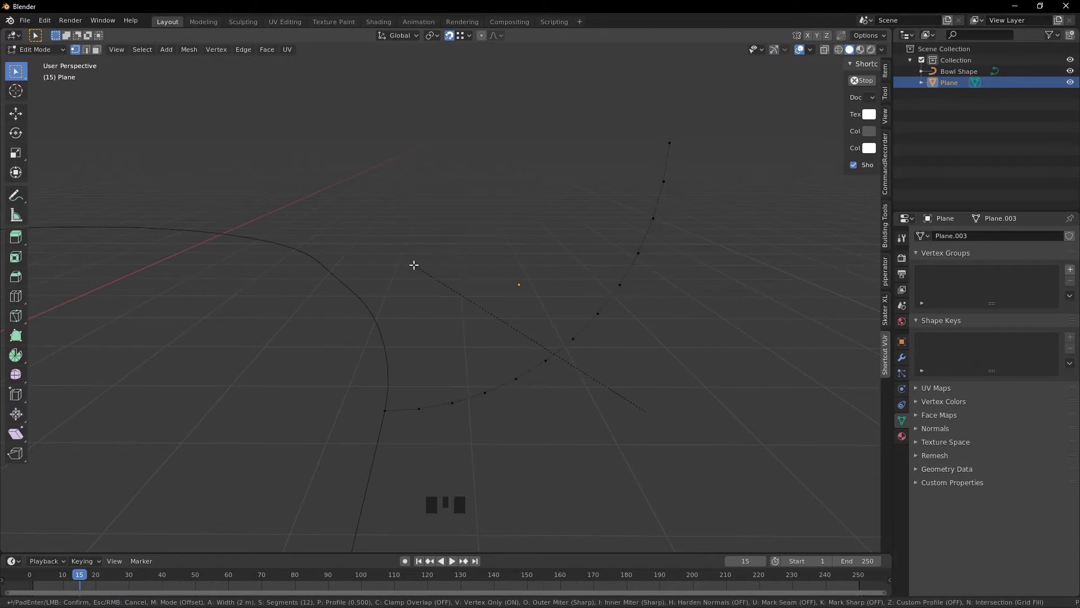
Confirm the 12-segment corner arc and merge the profile's duplicate vertices by distance
{"action": "left_click", "coordinate": [414, 264]}
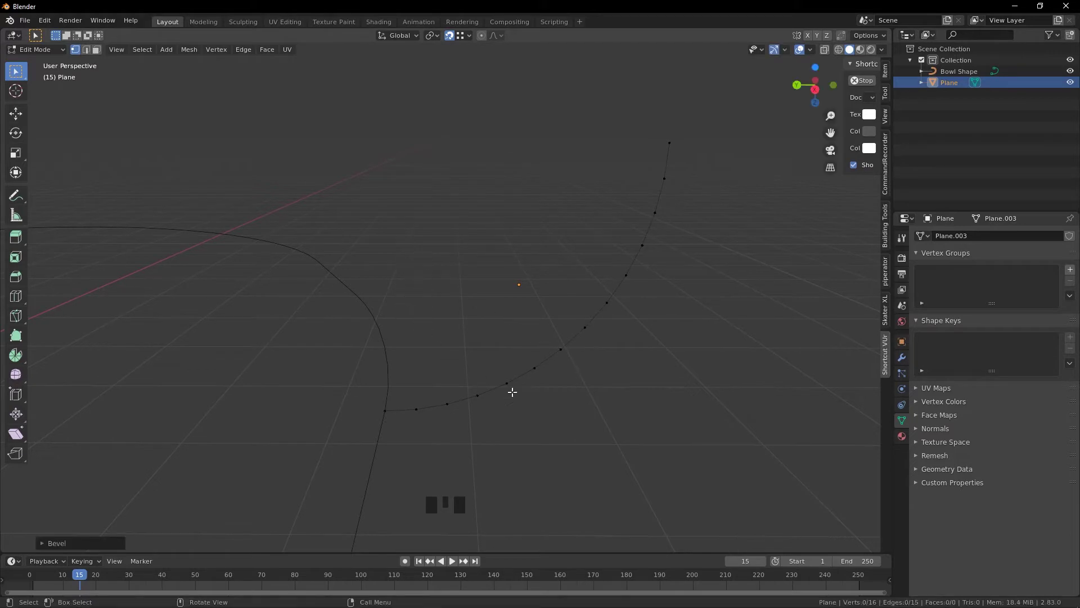
{"action": "key", "text": "a"}
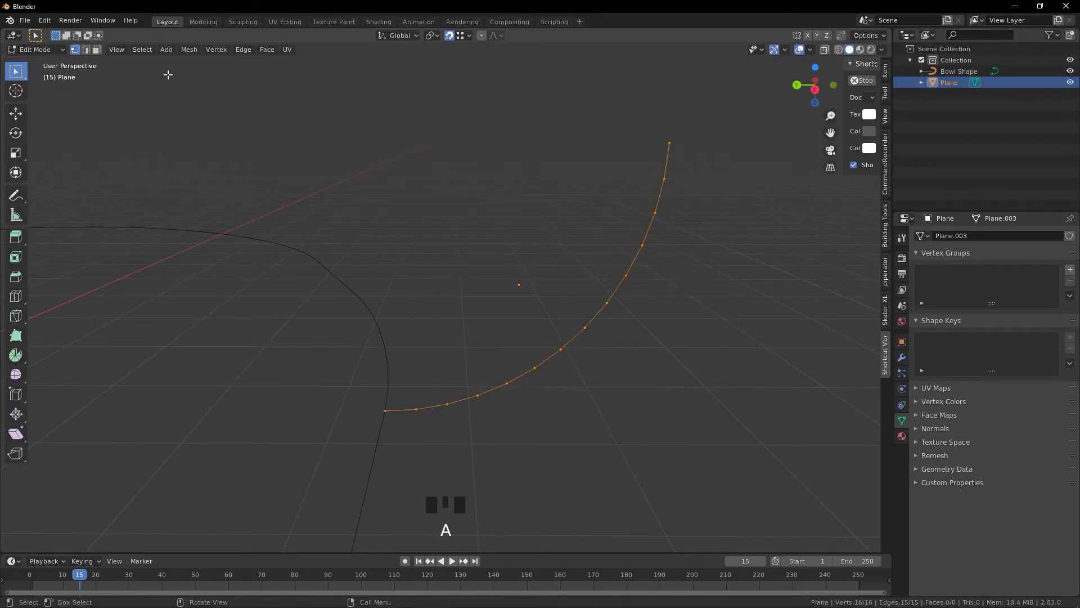
{"action": "left_click", "coordinate": [198, 51]}
{"action": "mouse_move", "coordinate": [236, 295]}
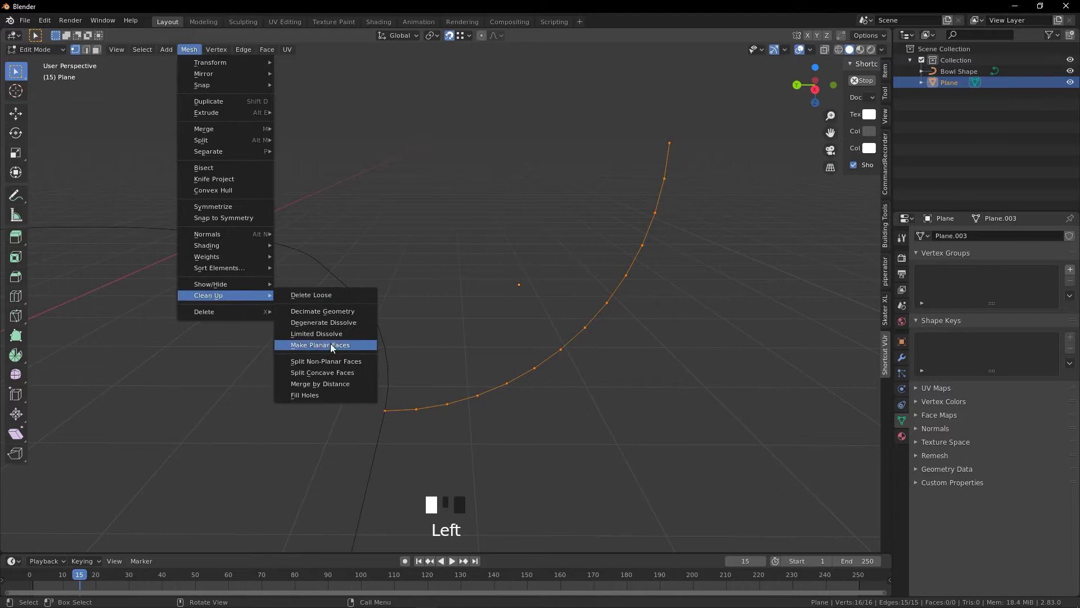
{"action": "left_click", "coordinate": [346, 382]}
Delete the topmost vertex from the profile's upper end
{"action": "left_click", "coordinate": [747, 352]}
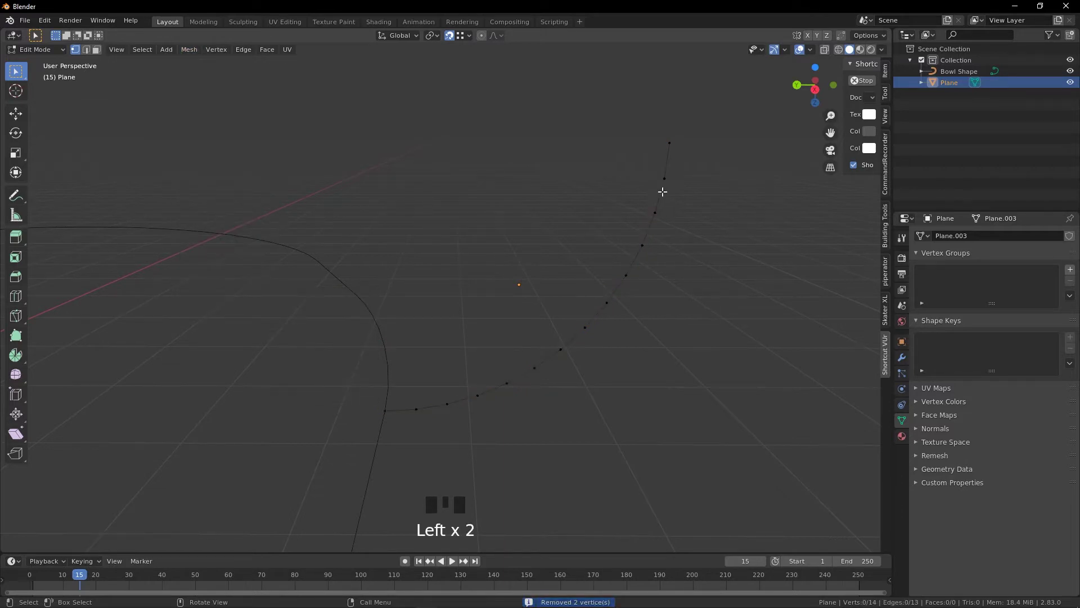
{"action": "left_click", "coordinate": [656, 214], "text": "shift"}
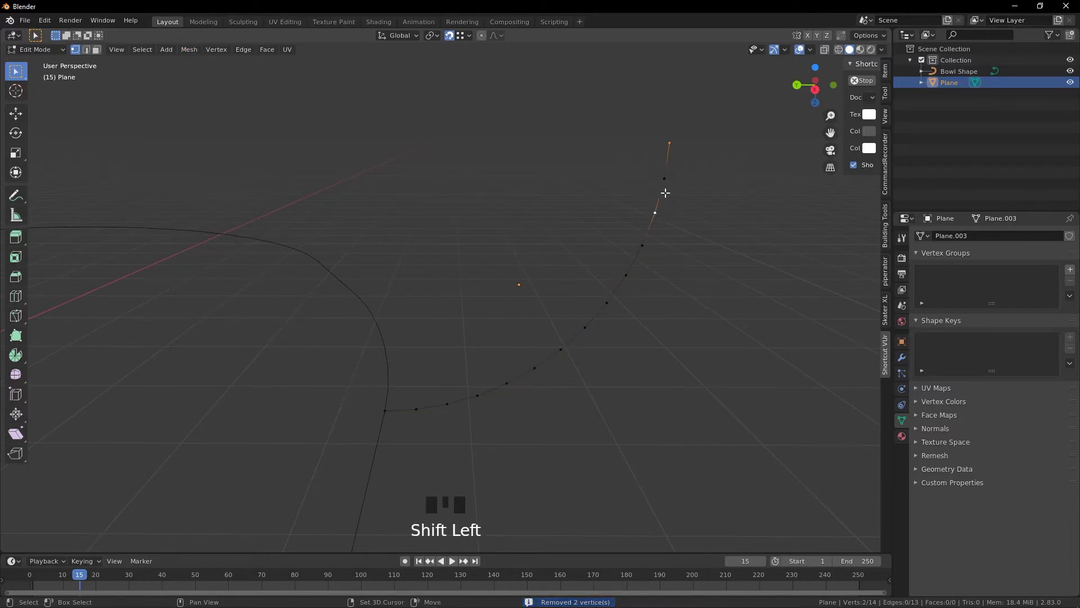
{"action": "left_click", "coordinate": [665, 189], "text": "shift"}
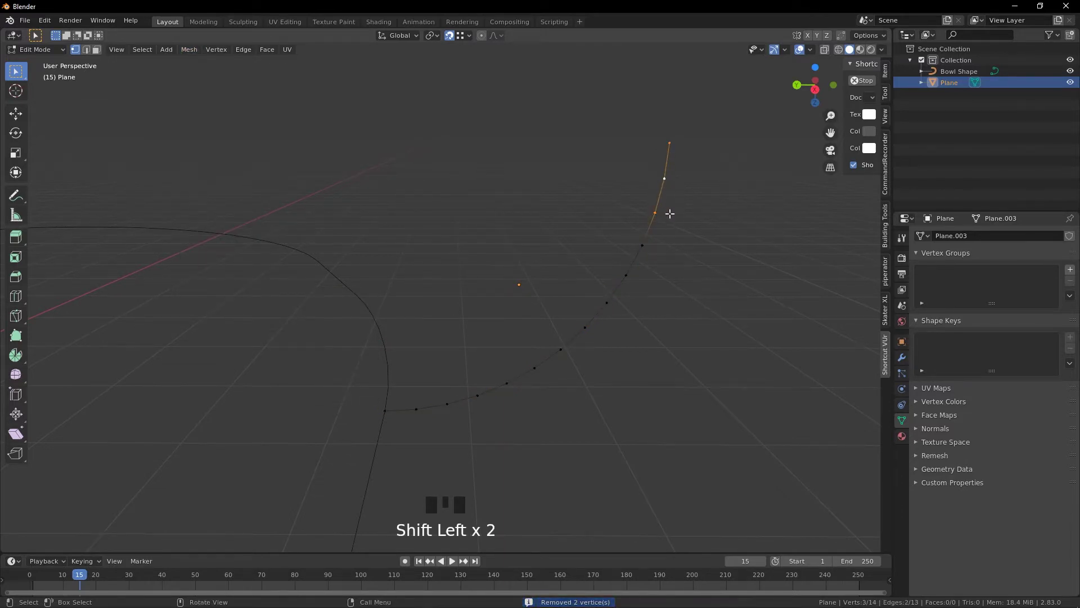
{"action": "key", "text": "x"}
{"action": "left_click", "coordinate": [696, 198]}
{"action": "middle_click_drag", "start_coordinate": [706, 253], "coordinate": [684, 248]}
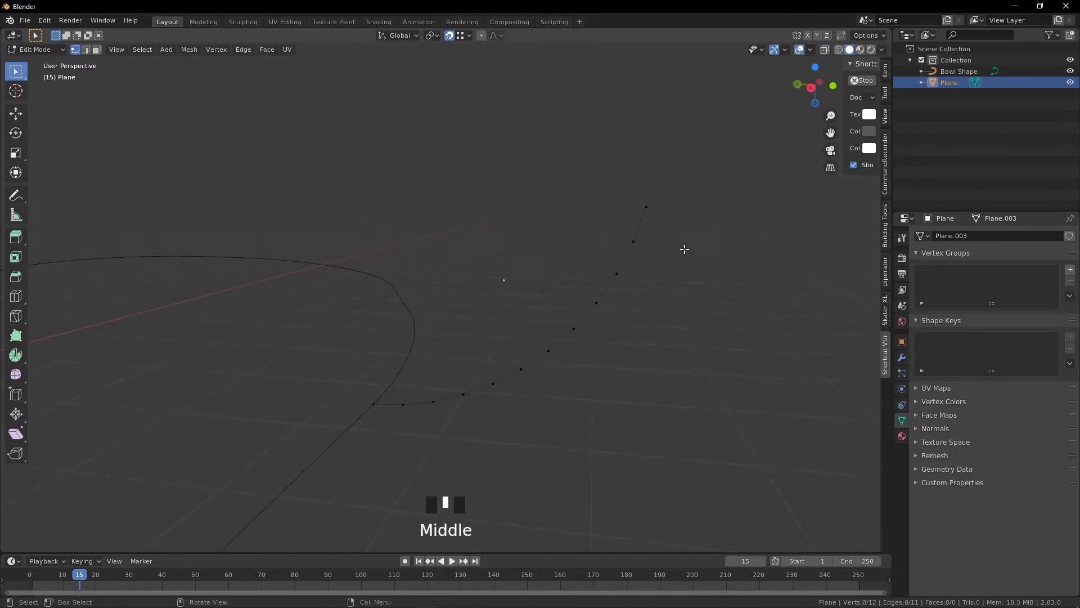
{"action": "key", "text": "ctrl+z"}
{"action": "key", "text": "x"}
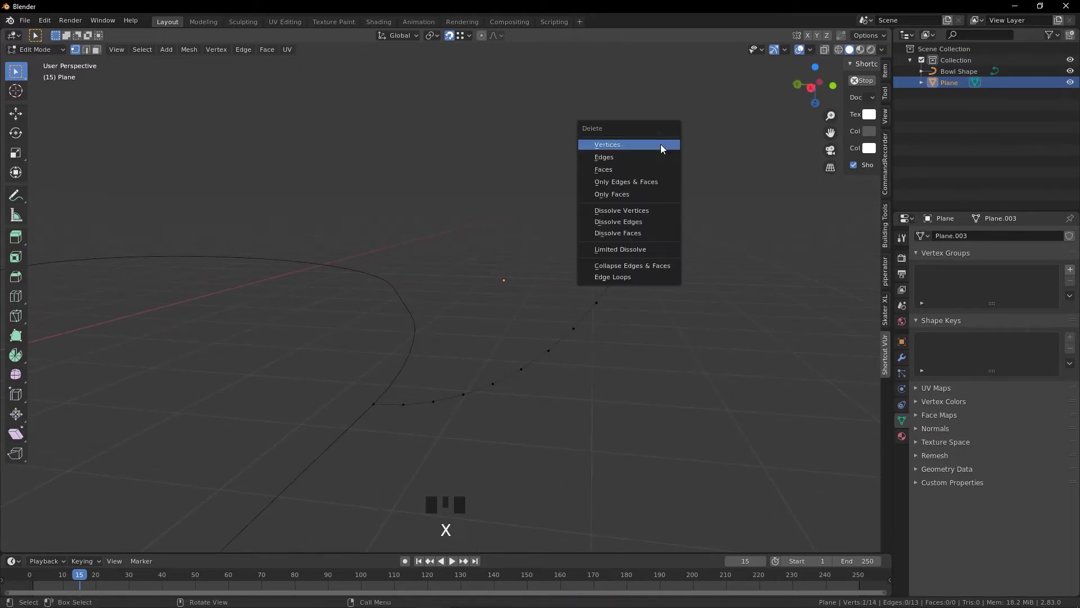
{"action": "left_click", "coordinate": [660, 144]}
{"action": "middle_click_drag", "start_coordinate": [675, 154], "coordinate": [723, 216]}
{"action": "scroll", "coordinate": [723, 216], "scroll_direction": "up", "scroll_amount": 2, "text": "shift"}
Return to Object Mode and select the Bowl Shape curve
{"action": "key", "text": "Tab"}
{"action": "left_click", "coordinate": [393, 315]}
{"action": "middle_click_drag", "start_coordinate": [394, 315], "coordinate": [413, 346]}
{"action": "scroll", "coordinate": [417, 347], "scroll_direction": "down", "scroll_amount": 2}
Convert the Plane arc mesh into a curve object using Object > Convert
{"action": "middle_click_drag", "start_coordinate": [521, 369], "coordinate": [434, 359]}
{"action": "left_click", "coordinate": [473, 329]}
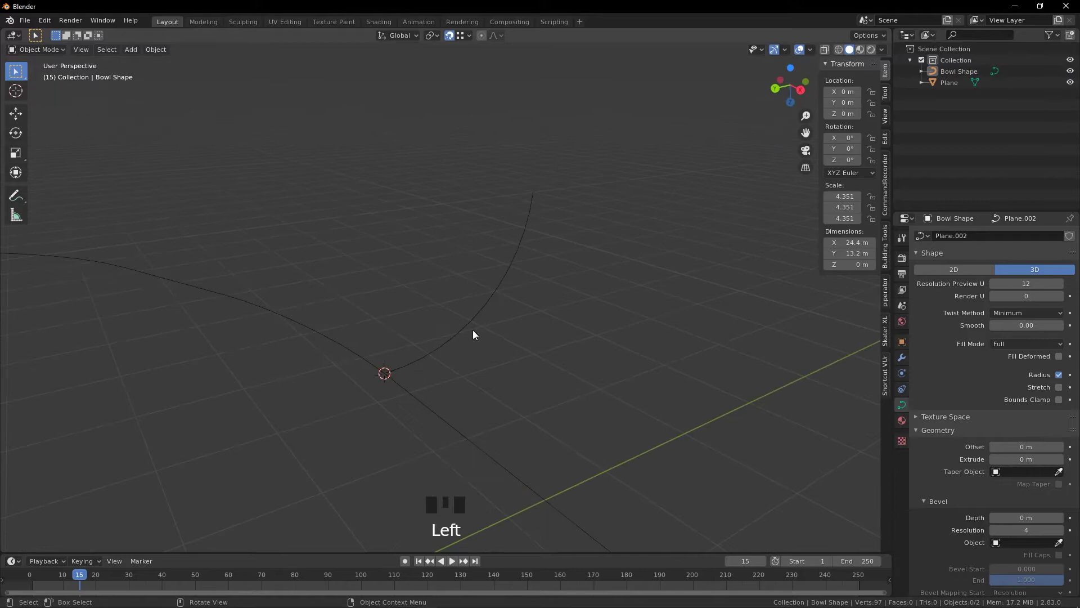
{"action": "left_click", "coordinate": [461, 329]}
{"action": "middle_click_drag", "start_coordinate": [505, 330], "coordinate": [266, 132]}
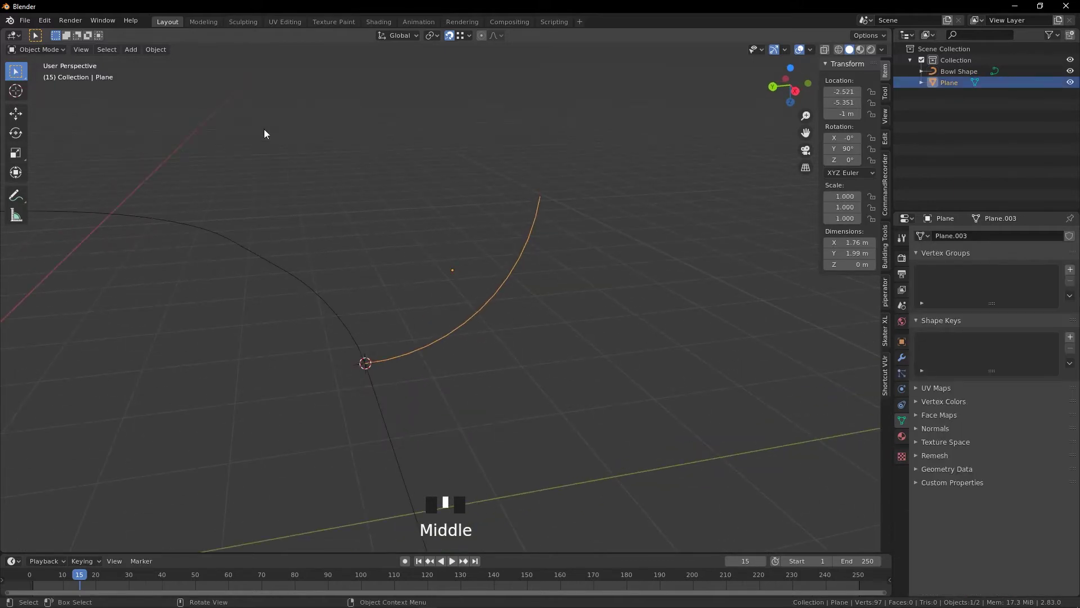
{"action": "left_click", "coordinate": [160, 50]}
{"action": "mouse_move", "coordinate": [292, 474]}
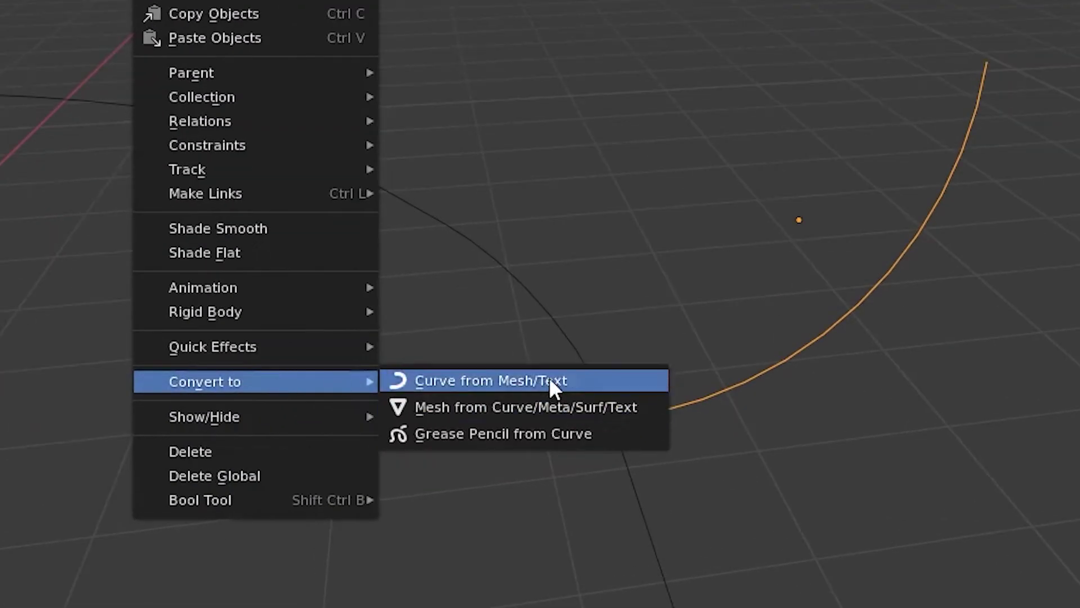
{"action": "left_click", "coordinate": [550, 378]}
Select the Bowl Shape outline curve and bring it into view
{"action": "left_click", "coordinate": [599, 371]}
{"action": "middle_click_drag", "start_coordinate": [598, 371], "coordinate": [380, 343]}
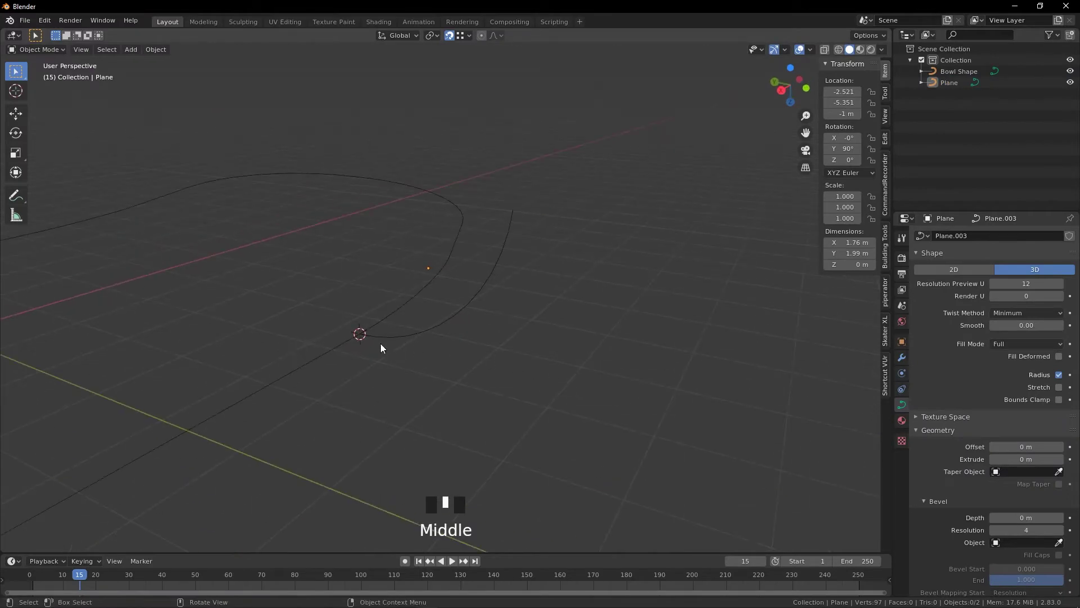
{"action": "left_click", "coordinate": [313, 362]}
{"action": "middle_click_drag", "start_coordinate": [313, 362], "coordinate": [494, 372]}
{"action": "scroll", "coordinate": [576, 375], "scroll_direction": "down", "scroll_amount": 6}
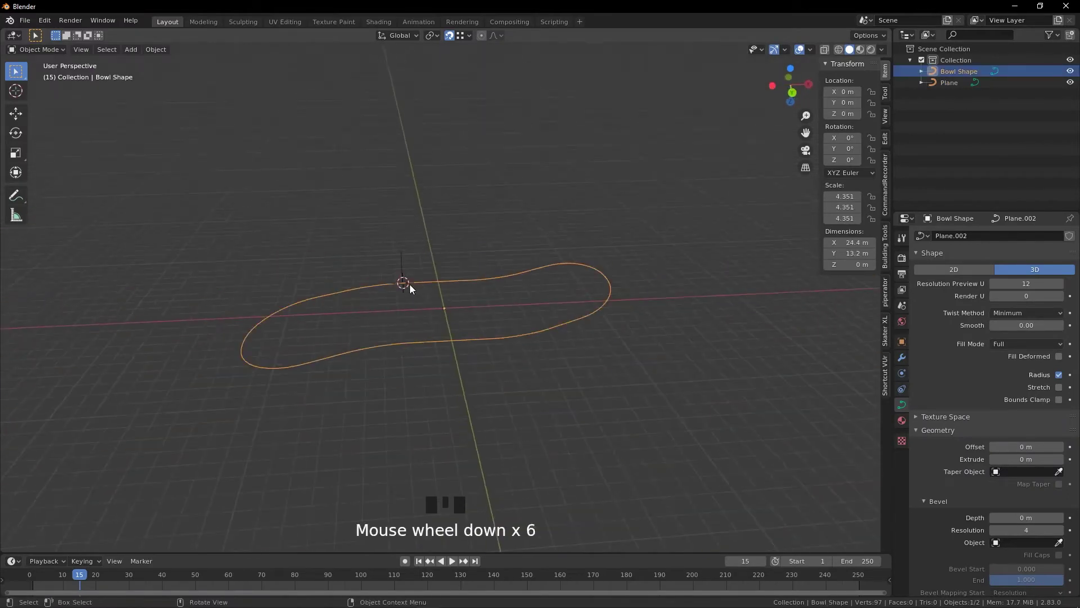
{"action": "scroll", "coordinate": [492, 306], "scroll_direction": "up", "scroll_amount": 6}
{"action": "middle_click_drag", "start_coordinate": [491, 306], "coordinate": [879, 492]}
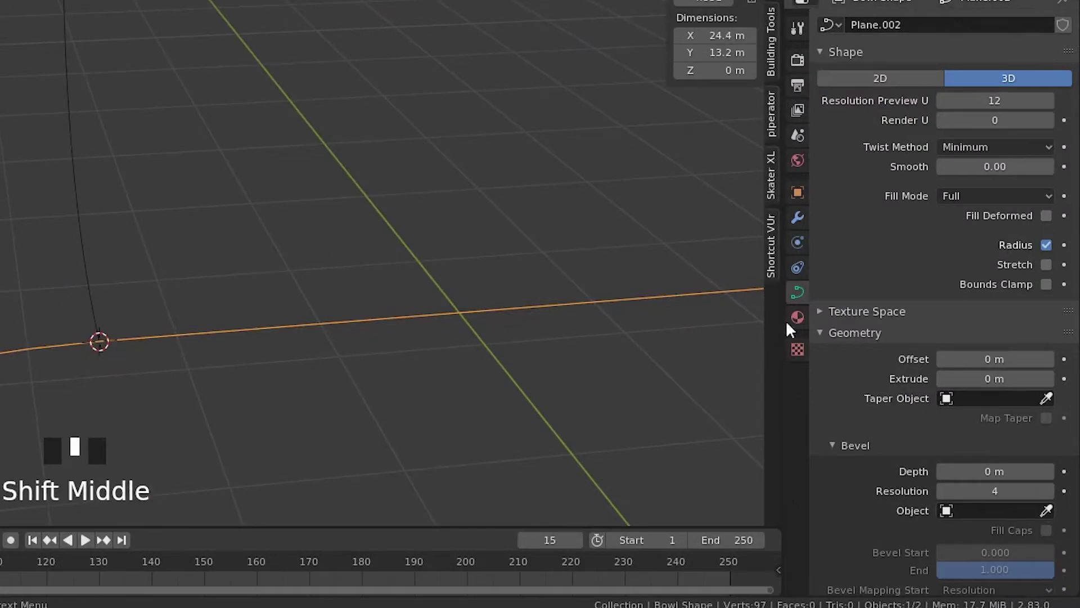
Set the Bowl Shape curve's Bevel Object to Plane in its Object Data properties
{"action": "left_click", "coordinate": [787, 291]}
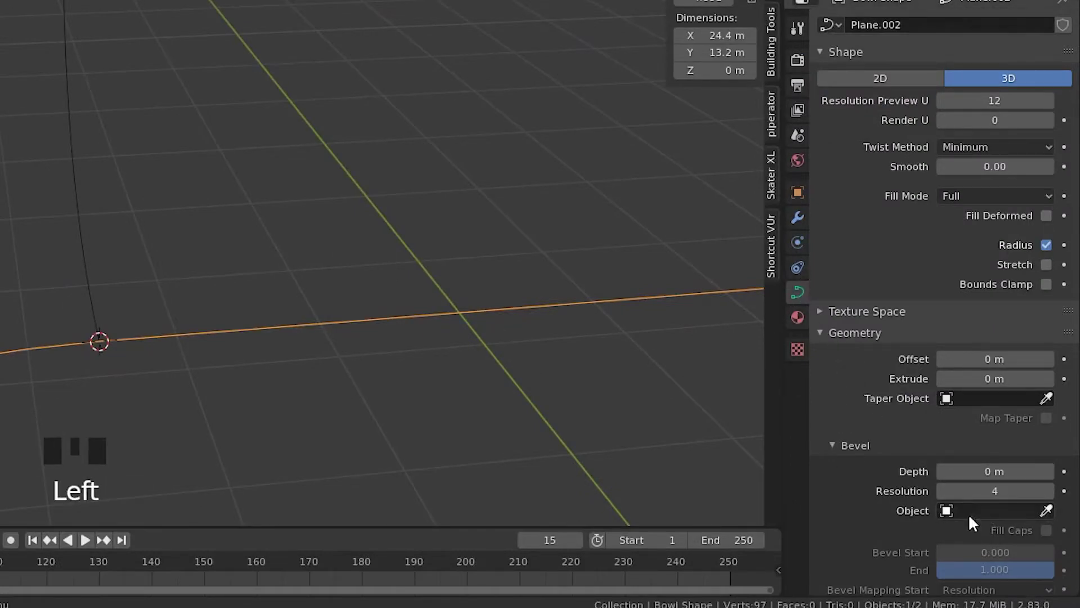
{"action": "left_click", "coordinate": [992, 512]}
{"action": "left_click", "coordinate": [898, 327]}
{"action": "scroll", "coordinate": [373, 228], "scroll_direction": "down", "scroll_amount": 6}
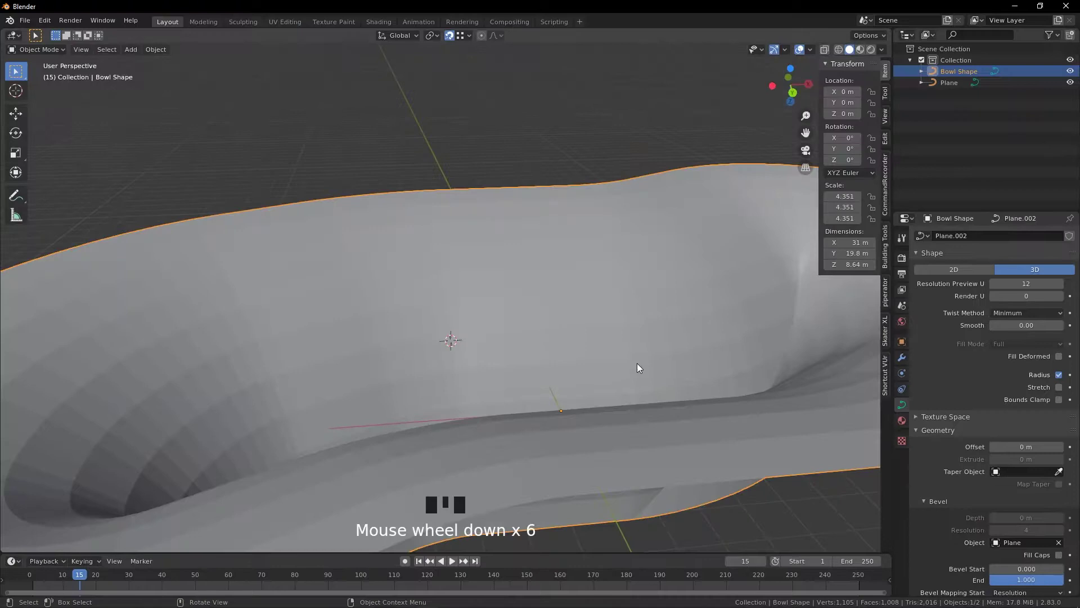
Inspect the swept bowl surface and select the Plane profile curve
{"action": "middle_click_drag", "start_coordinate": [373, 228], "coordinate": [171, 202]}
{"action": "scroll", "coordinate": [512, 351], "scroll_direction": "down", "scroll_amount": 6}
{"action": "middle_click_drag", "start_coordinate": [514, 355], "coordinate": [460, 360]}
{"action": "scroll", "coordinate": [459, 360], "scroll_direction": "up", "scroll_amount": 4}
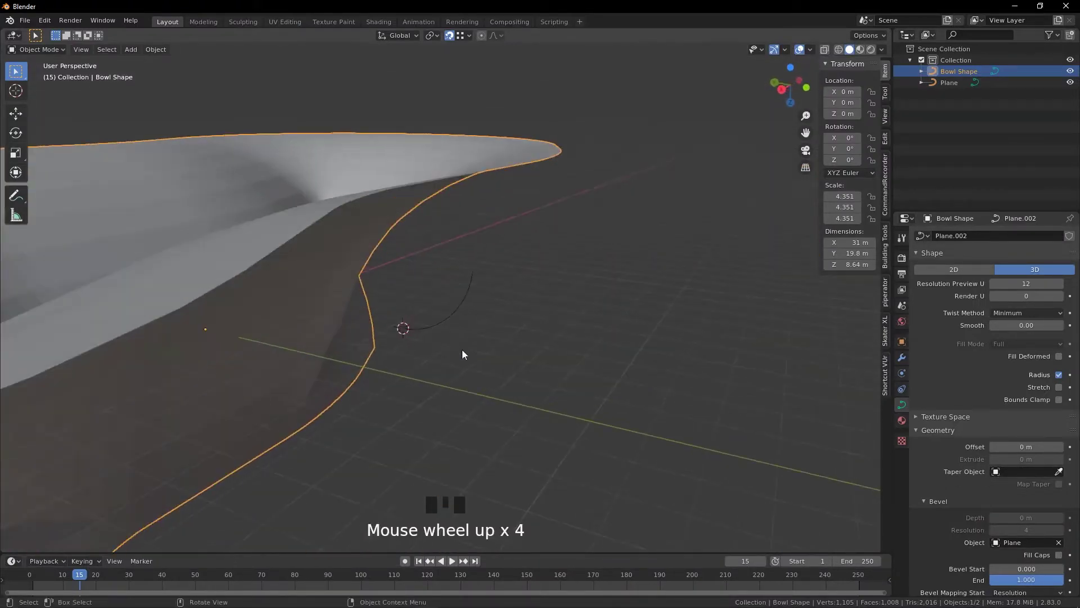
{"action": "left_click", "coordinate": [450, 318]}
{"action": "middle_click_drag", "start_coordinate": [450, 319], "coordinate": [471, 321]}
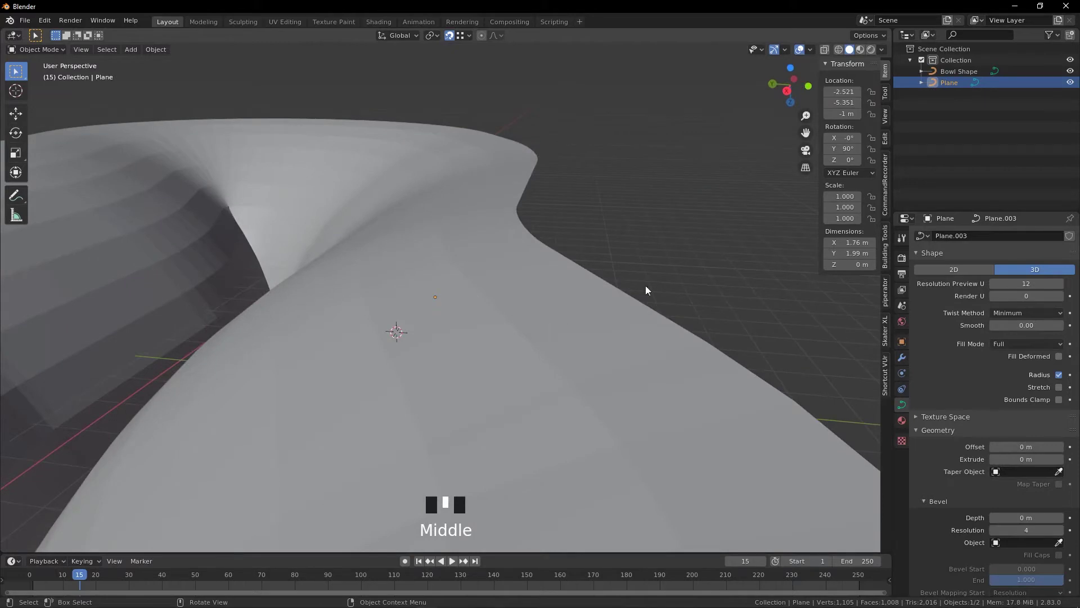
{"action": "left_click_drag", "start_coordinate": [814, 206], "coordinate": [773, 206]}
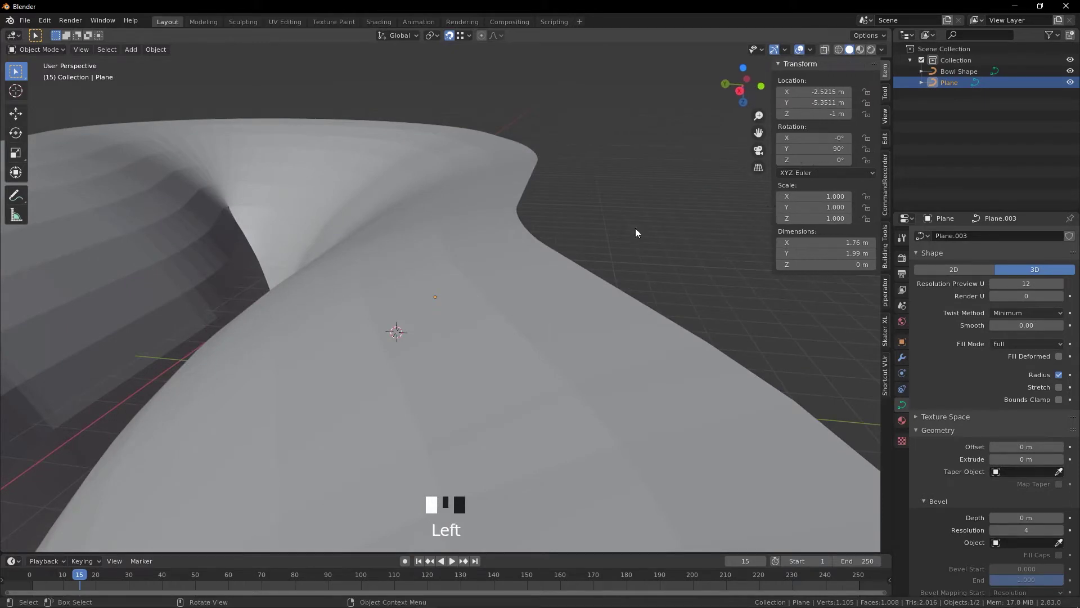
Mirror the Plane profile along Y with a scale of -1
{"action": "middle_click_drag", "start_coordinate": [636, 231], "coordinate": [431, 273]}
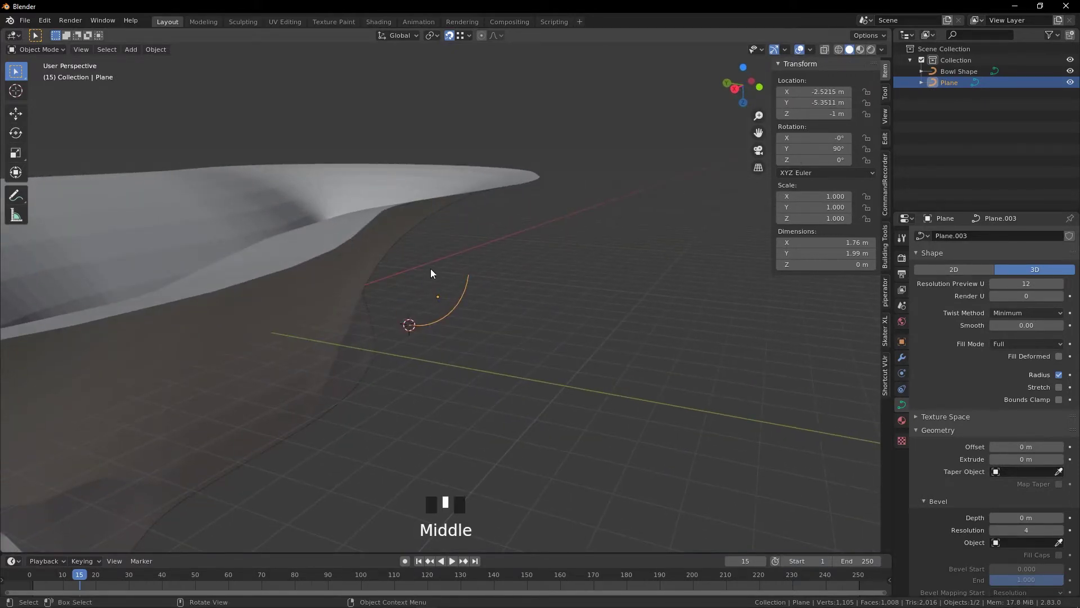
{"action": "key", "text": "s"}
{"action": "key", "text": "y"}
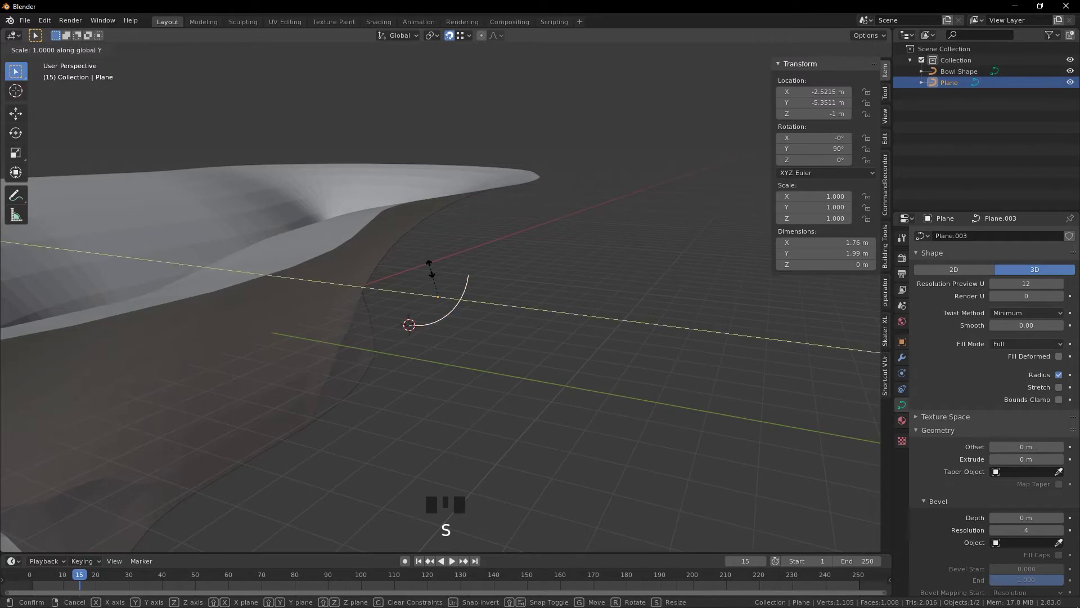
{"action": "type", "text": "-1"}
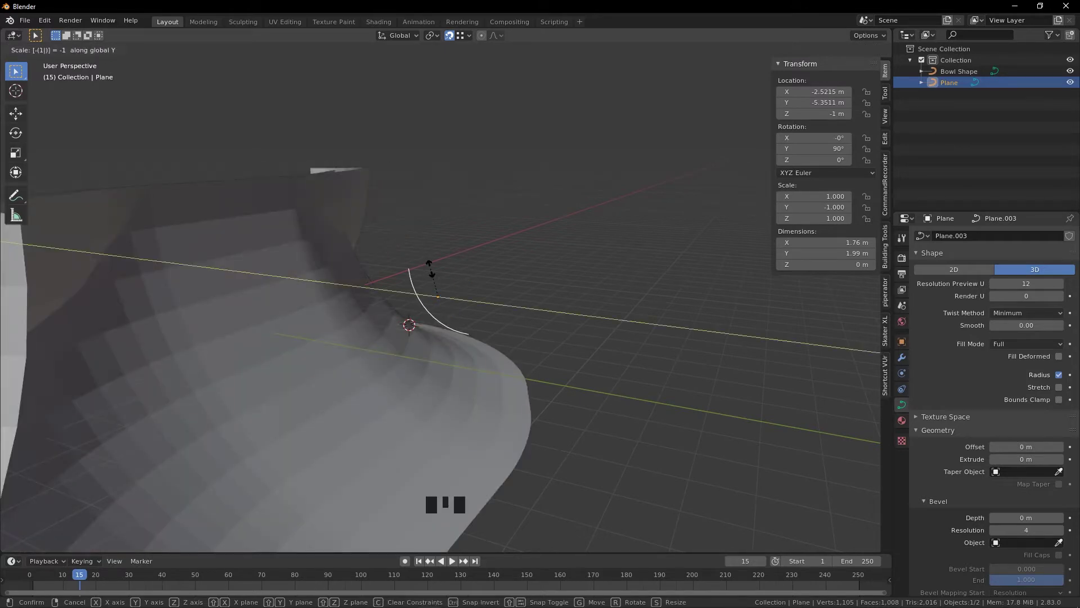
{"action": "left_click", "coordinate": [430, 270]}
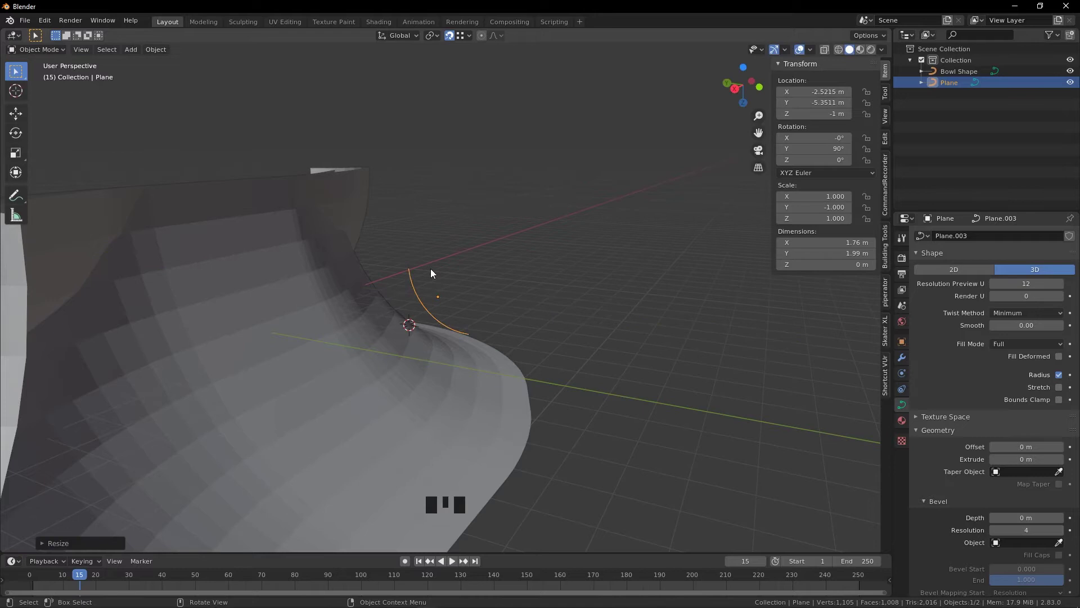
{"action": "scroll", "coordinate": [430, 268], "scroll_direction": "down", "scroll_amount": 4}
{"action": "middle_click_drag", "start_coordinate": [407, 279], "coordinate": [413, 283]}
{"action": "scroll", "coordinate": [425, 282], "scroll_direction": "up", "scroll_amount": 4}
{"action": "scroll", "coordinate": [425, 282], "scroll_direction": "up", "scroll_amount": 4}
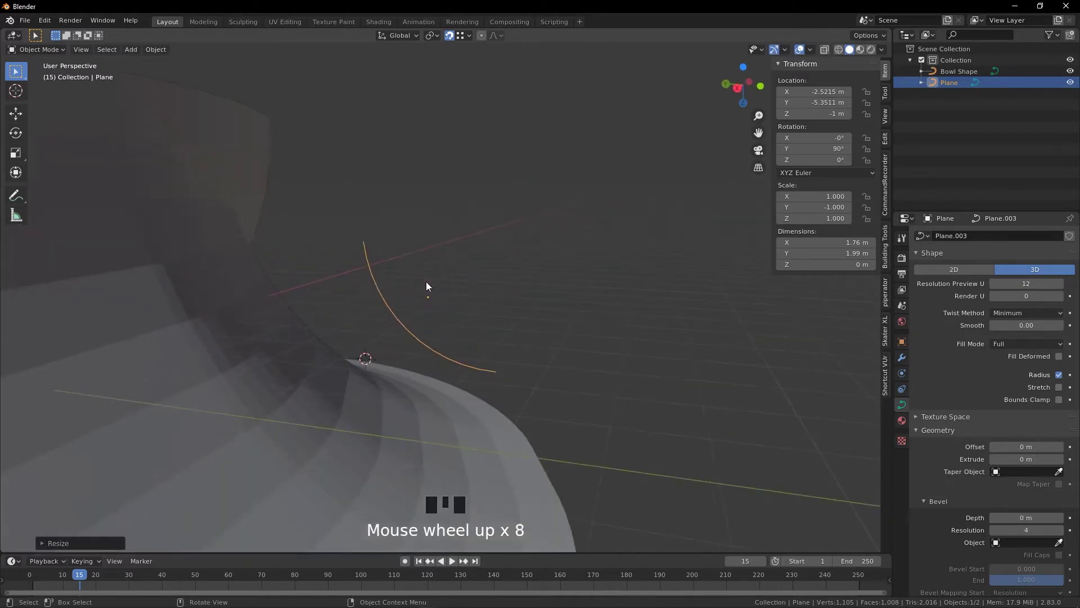
Flip the profile along Z with a scale of -1
{"action": "type", "text": "sz-1"}
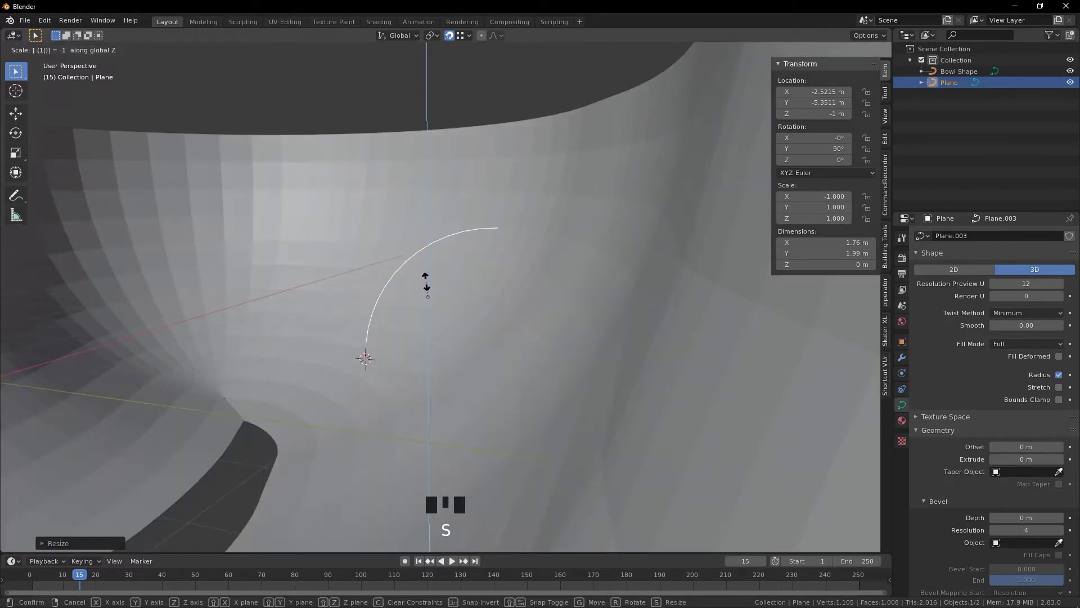
{"action": "left_click", "coordinate": [427, 285]}
{"action": "scroll", "coordinate": [444, 310], "scroll_direction": "down", "scroll_amount": 11}
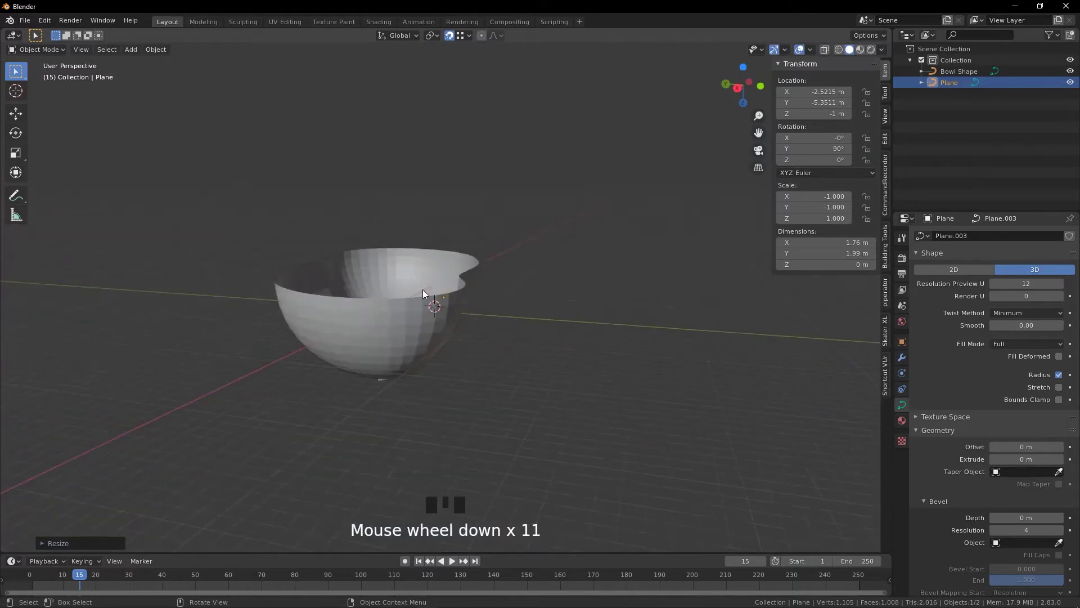
{"action": "middle_click_drag", "start_coordinate": [424, 294], "coordinate": [438, 328]}
{"action": "scroll", "coordinate": [484, 341], "scroll_direction": "up", "scroll_amount": 4}
Scale the profile down uniformly to 0.330
{"action": "key", "text": "s"}
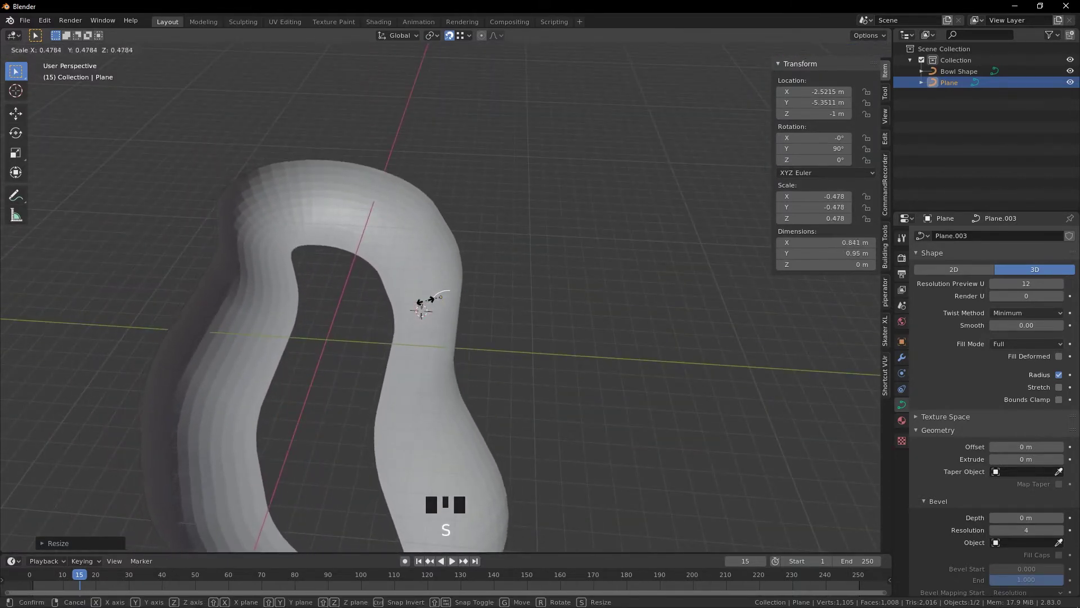
{"action": "left_click", "coordinate": [429, 306]}
{"action": "middle_click_drag", "start_coordinate": [429, 309], "coordinate": [403, 256]}
{"action": "scroll", "coordinate": [447, 281], "scroll_direction": "up", "scroll_amount": 5}
{"action": "scroll", "coordinate": [420, 250], "scroll_direction": "up", "scroll_amount": 1}
{"action": "scroll", "coordinate": [475, 344], "scroll_direction": "down", "scroll_amount": 1}
{"action": "scroll", "coordinate": [481, 361], "scroll_direction": "up", "scroll_amount": 3}
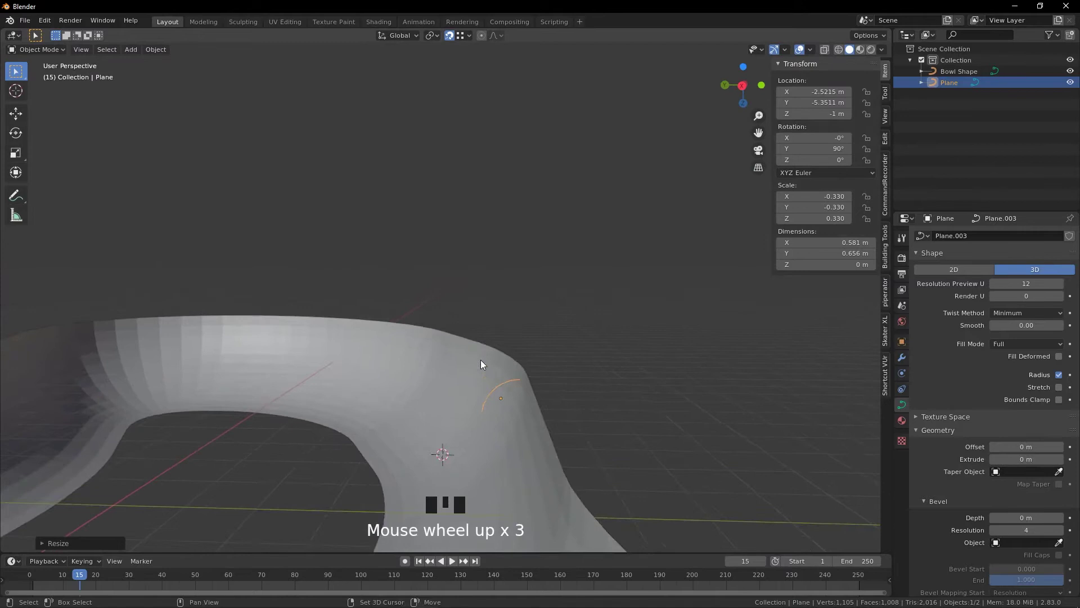
{"action": "middle_click_drag", "start_coordinate": [481, 360], "coordinate": [332, 253], "text": "shift"}
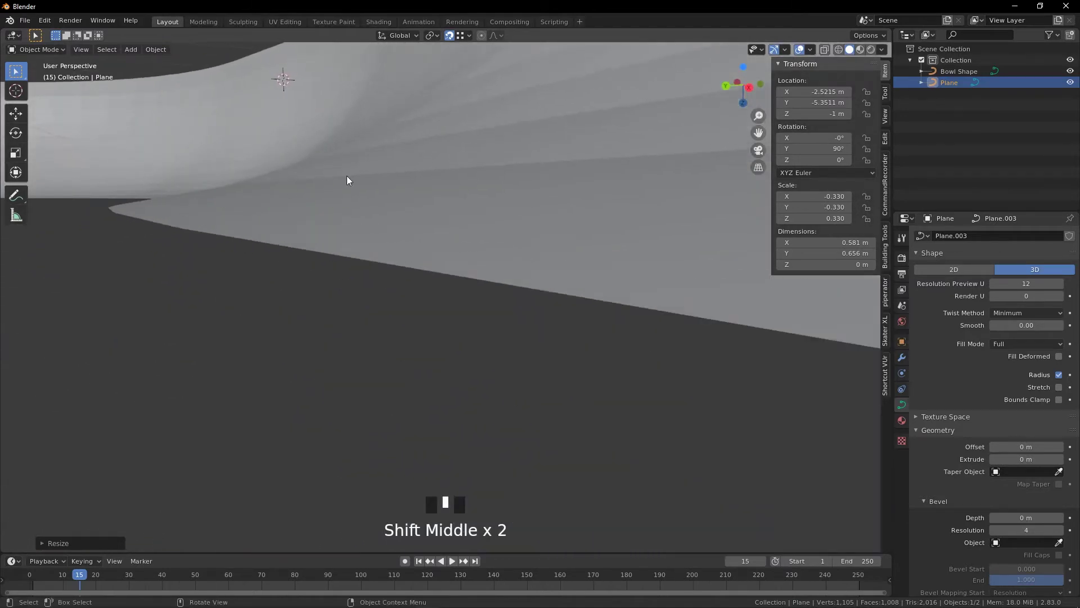
{"action": "middle_click_drag", "start_coordinate": [347, 180], "coordinate": [424, 335], "text": "shift"}
Scale the profile again to stretch it vertically, deepening the bowl to about 2.85 m
{"action": "key", "text": "s"}
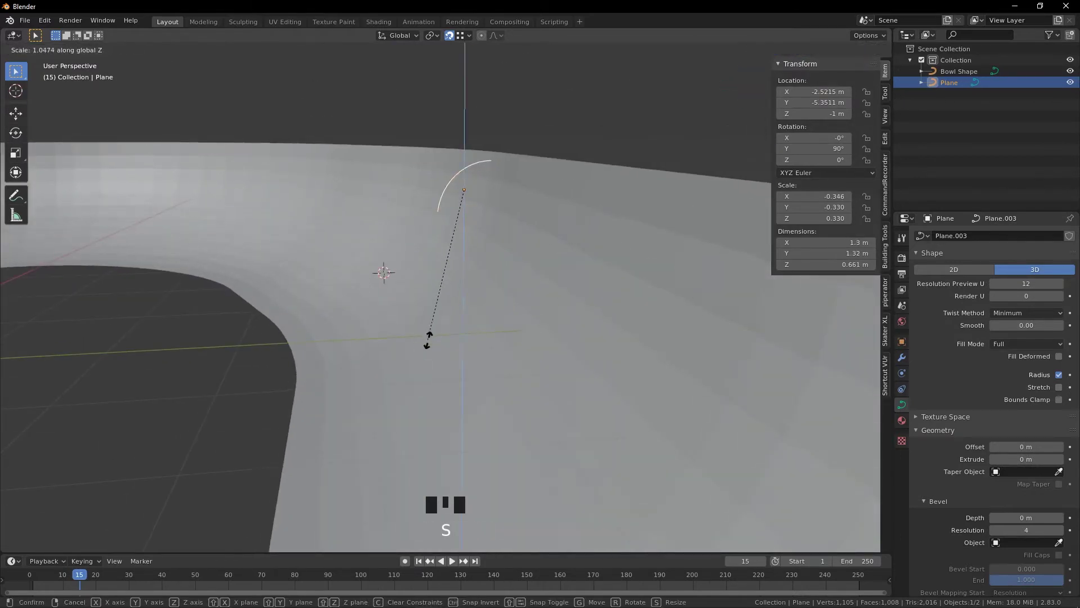
{"action": "left_click", "coordinate": [436, 378]}
{"action": "middle_click_drag", "start_coordinate": [427, 390], "coordinate": [430, 145], "text": "shift"}
{"action": "scroll", "coordinate": [411, 158], "scroll_direction": "down", "scroll_amount": 4}
Convert the Bowl Shape curve into a mesh with Object > Convert > Mesh
{"action": "left_click", "coordinate": [415, 226]}
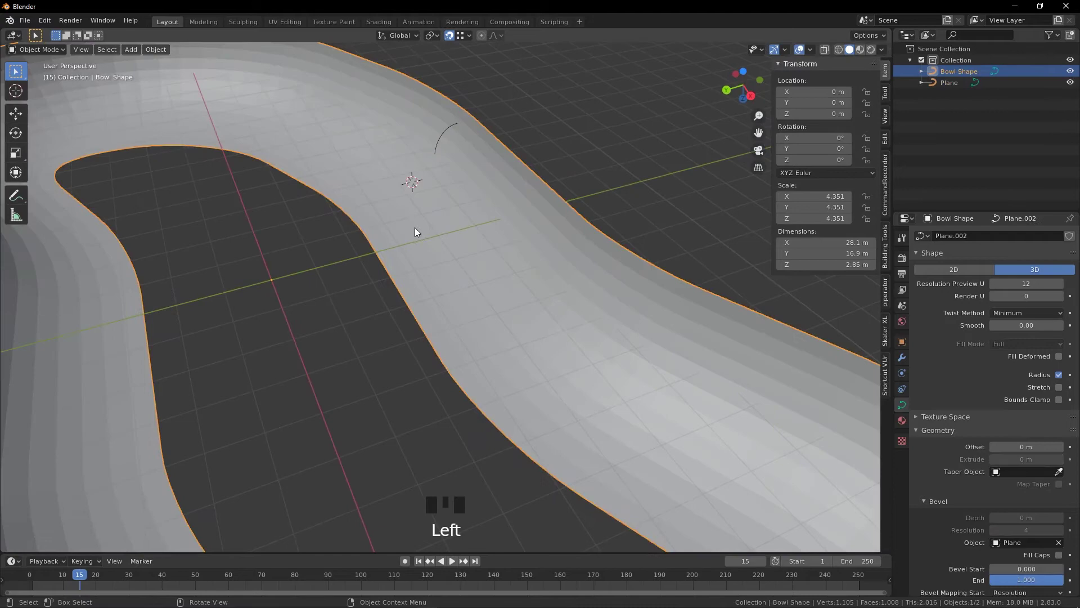
{"action": "middle_click_drag", "start_coordinate": [414, 227], "coordinate": [439, 238]}
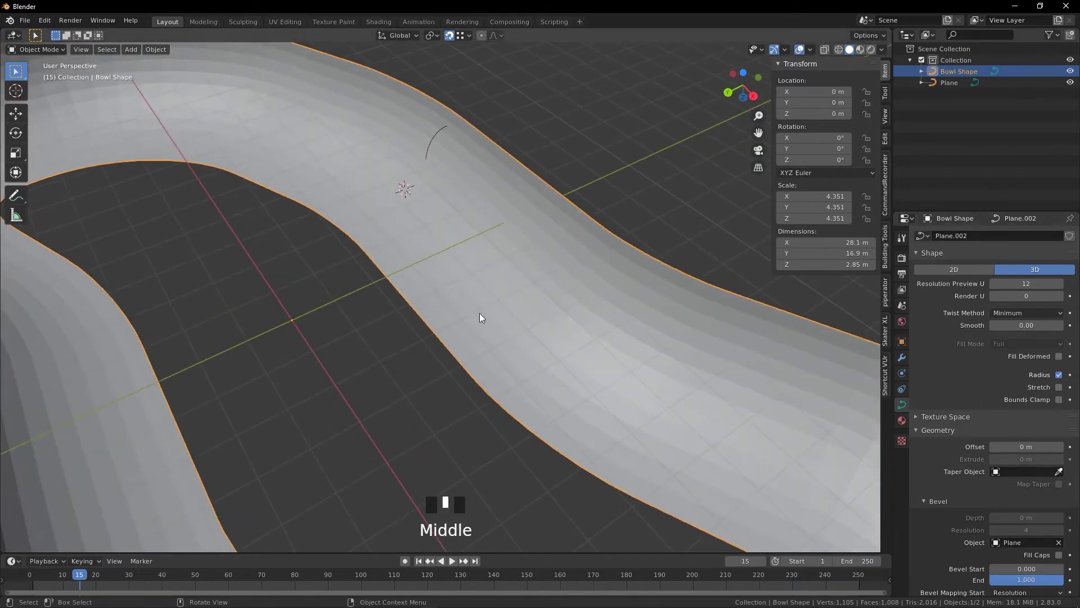
{"action": "left_click", "coordinate": [154, 50]}
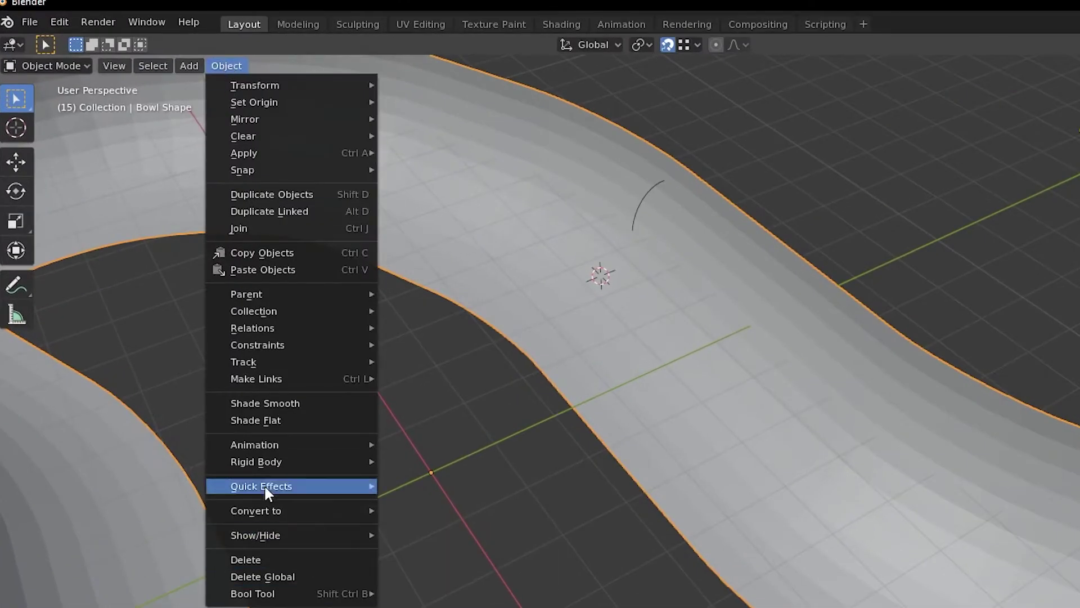
{"action": "mouse_move", "coordinate": [261, 513]}
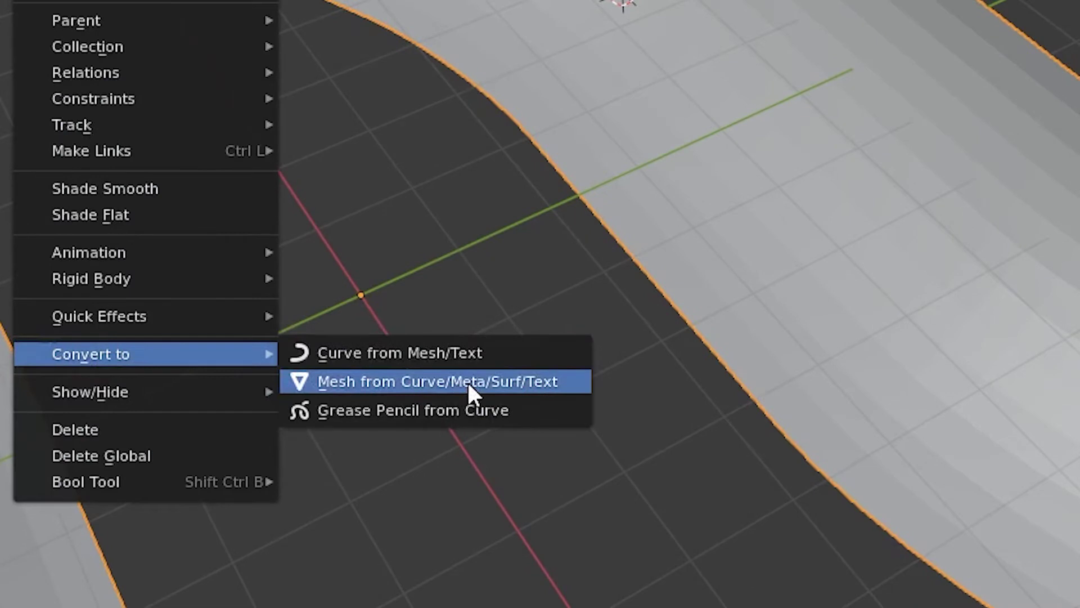
{"action": "left_click", "coordinate": [468, 382]}
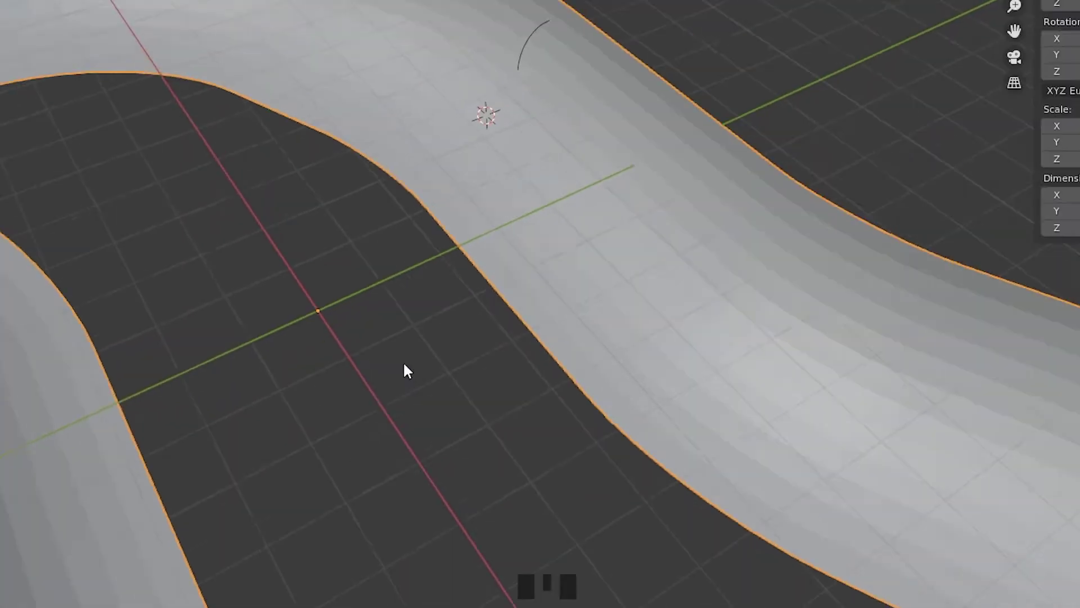
{"action": "scroll", "coordinate": [422, 354], "scroll_direction": "down", "scroll_amount": 3}
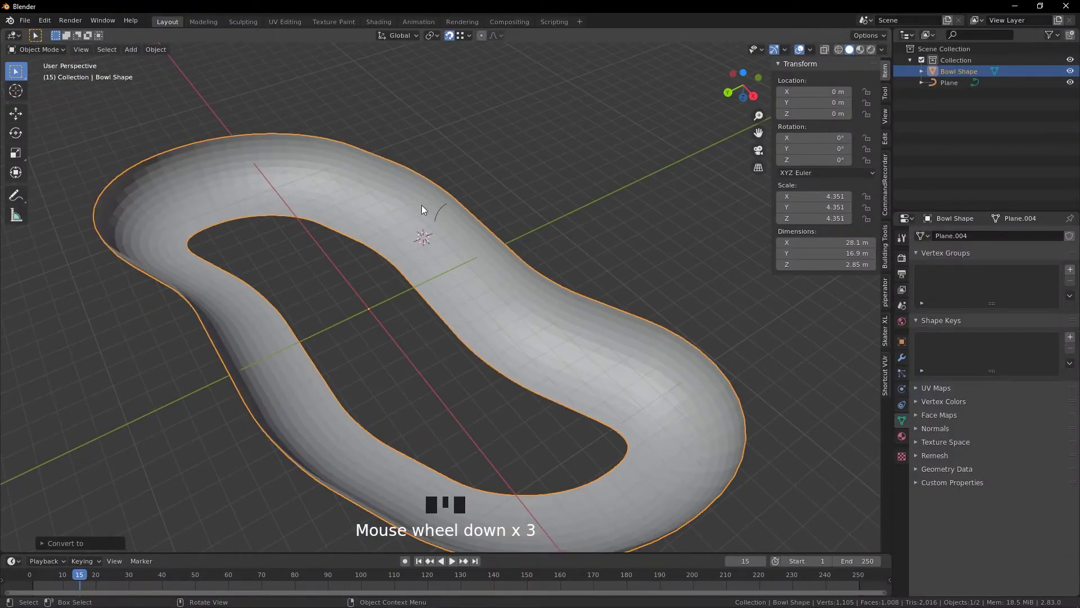
Delete the Plane profile object and enter Edit Mode on the Bowl Shape mesh
{"action": "left_click", "coordinate": [441, 213]}
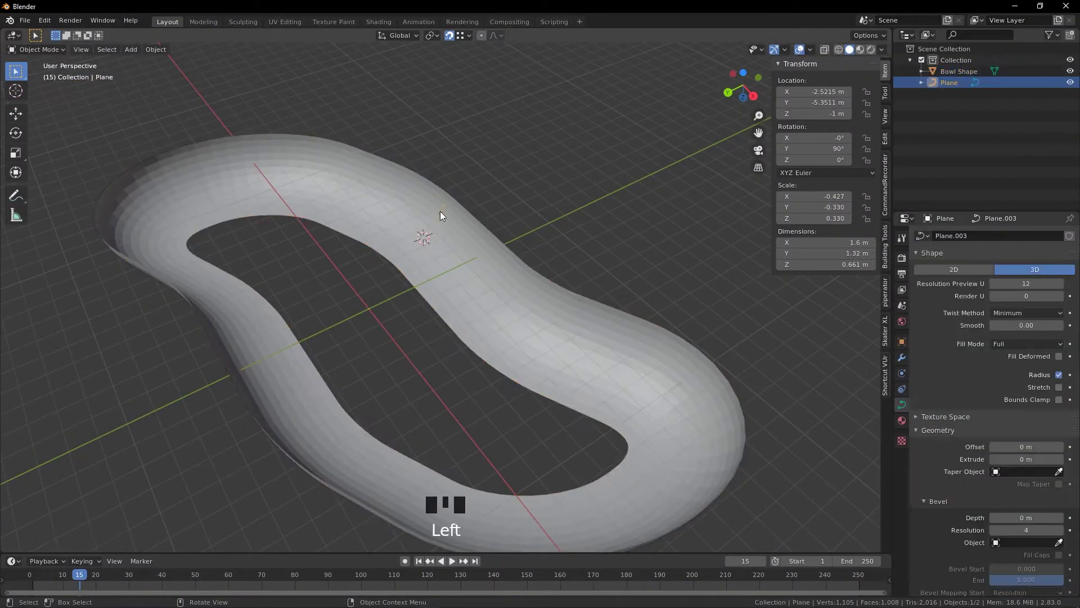
{"action": "right_click", "coordinate": [1031, 83]}
{"action": "left_click", "coordinate": [979, 115]}
{"action": "left_click", "coordinate": [482, 345]}
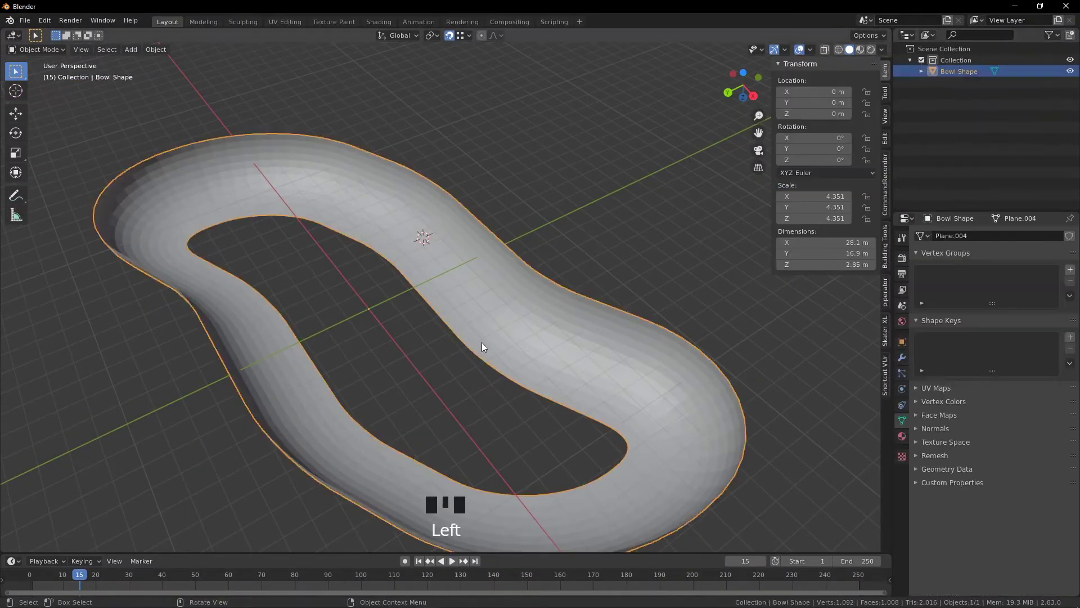
{"action": "key", "text": "Tab"}
{"action": "scroll", "coordinate": [398, 345], "scroll_direction": "up", "scroll_amount": 2}
{"action": "middle_click_drag", "start_coordinate": [290, 329], "coordinate": [497, 345]}
Select two adjacent inner-edge vertices and fill the bowl's inner hole with F
{"action": "scroll", "coordinate": [349, 437], "scroll_direction": "up", "scroll_amount": 11}
{"action": "scroll", "coordinate": [272, 297], "scroll_direction": "up", "scroll_amount": 5}
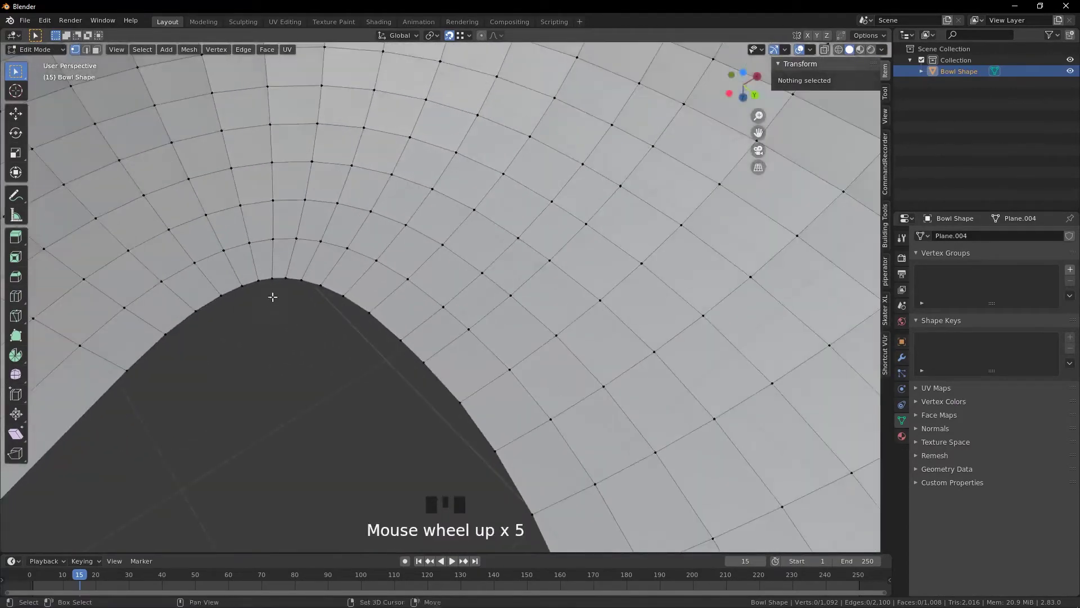
{"action": "left_click", "coordinate": [273, 277]}
{"action": "left_click", "coordinate": [286, 277], "text": "shift"}
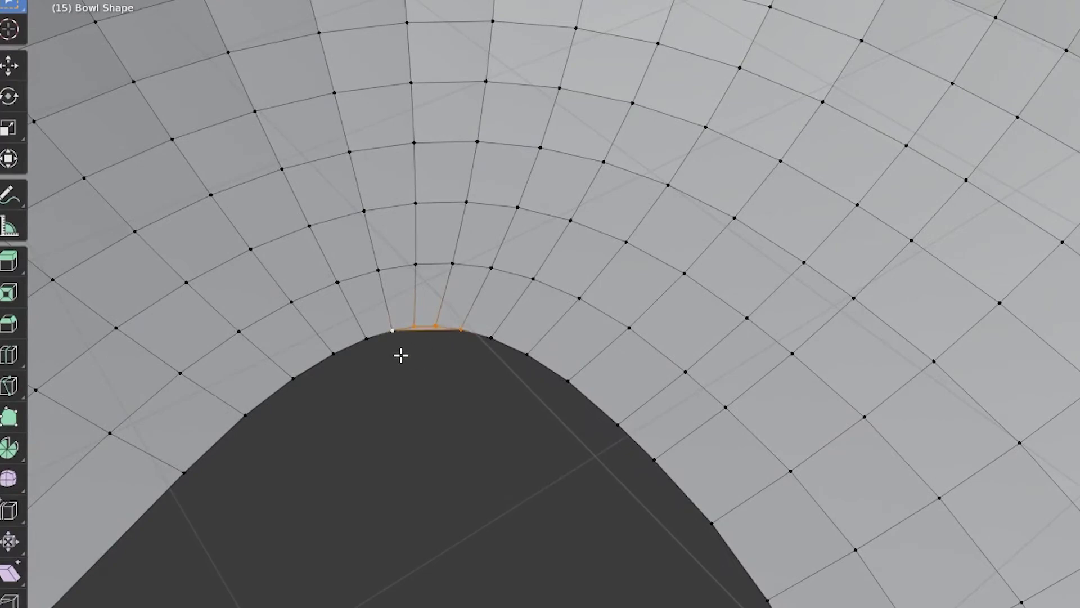
{"action": "scroll", "coordinate": [462, 332], "scroll_direction": "down", "scroll_amount": 15}
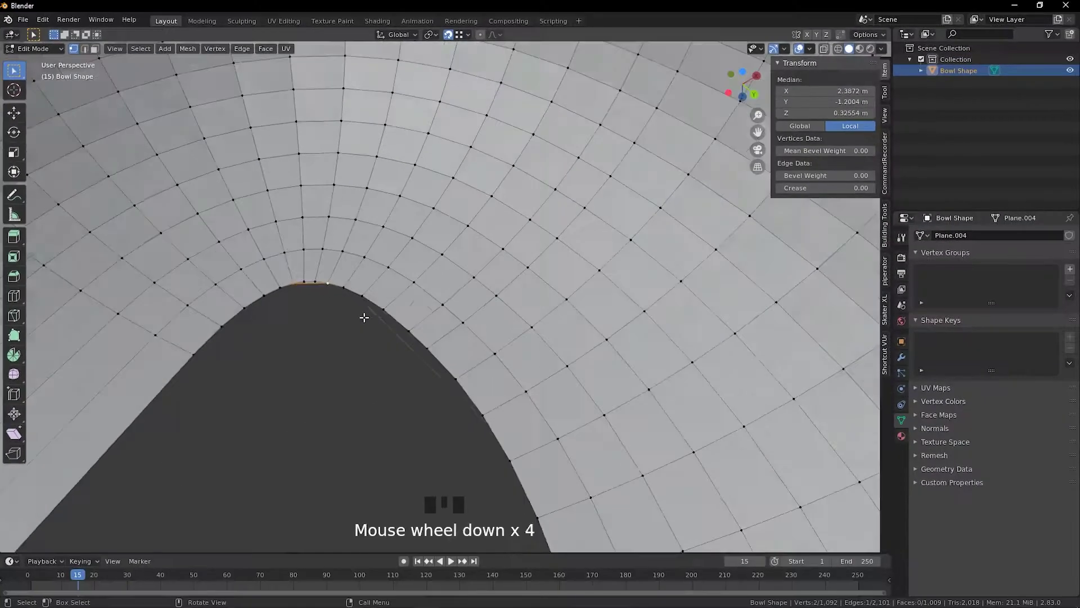
{"action": "middle_click_drag", "start_coordinate": [357, 402], "coordinate": [557, 147], "text": "shift"}
{"action": "scroll", "coordinate": [557, 147], "scroll_direction": "down", "scroll_amount": 5}
{"action": "key", "text": "f"}
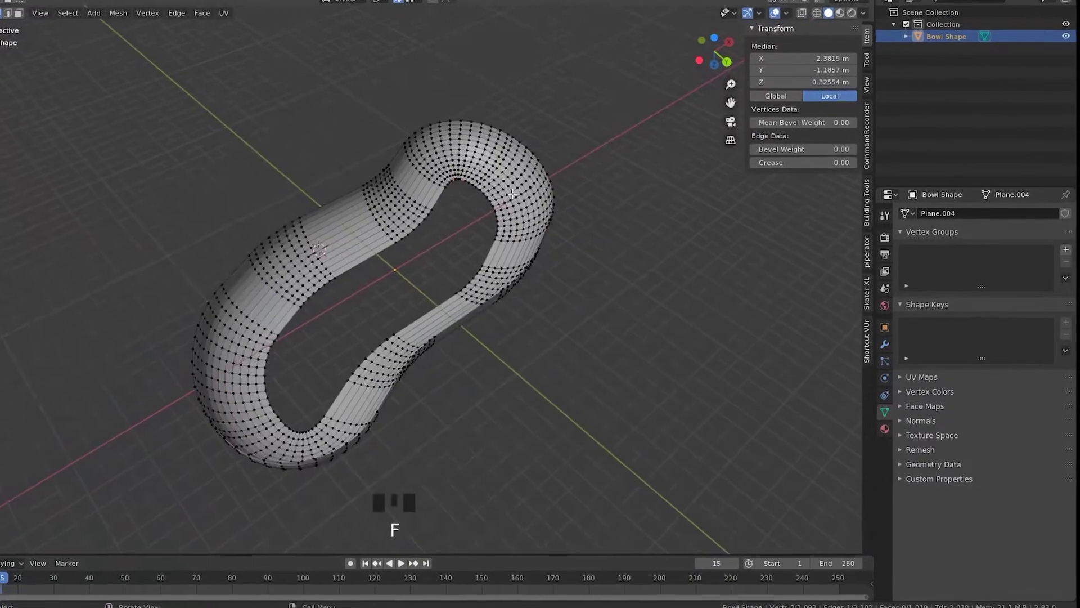
{"action": "key", "text": "f"}
{"action": "key", "text": "f"}
{"action": "key", "text": "f"}
{"action": "key", "text": "f"}
{"action": "key", "text": "f"}
{"action": "key", "text": "f"}
{"action": "key", "text": "f"}
{"action": "key", "text": "f"}
{"action": "key", "text": "f"}
{"action": "key", "text": "f"}
{"action": "key", "text": "f"}
{"action": "key", "text": "f"}
{"action": "key", "text": "f"}
{"action": "key", "text": "f"}
{"action": "key", "text": "f"}
{"action": "key", "text": "f"}
{"action": "key", "text": "f"}
{"action": "key", "text": "f"}
{"action": "key", "text": "f"}
{"action": "key", "text": "f"}
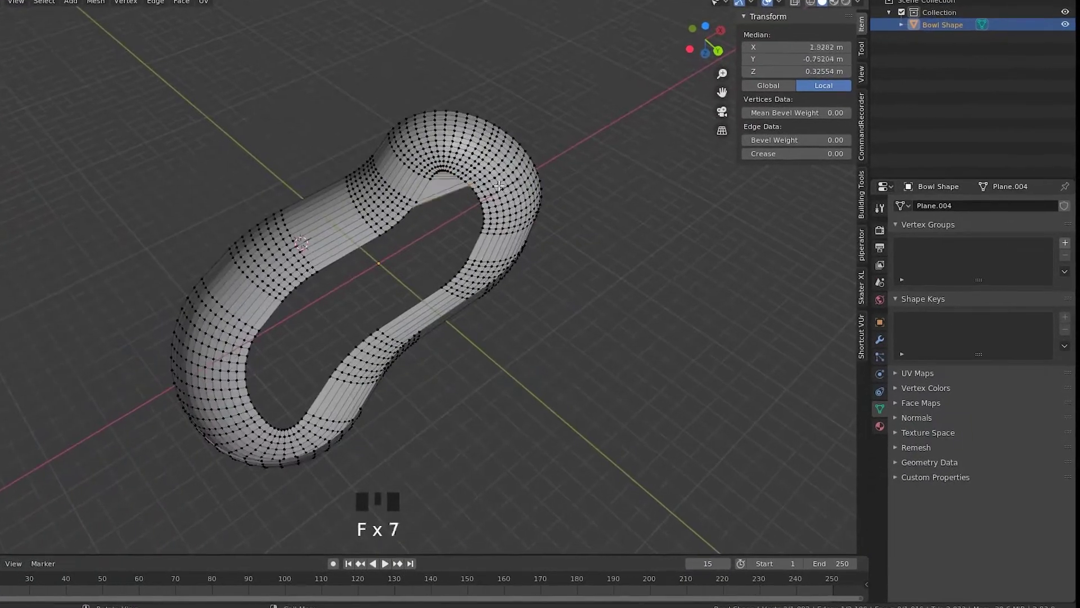
Check the filled floor faces and return to Object Mode
{"action": "scroll", "coordinate": [405, 323], "scroll_direction": "up", "scroll_amount": 2}
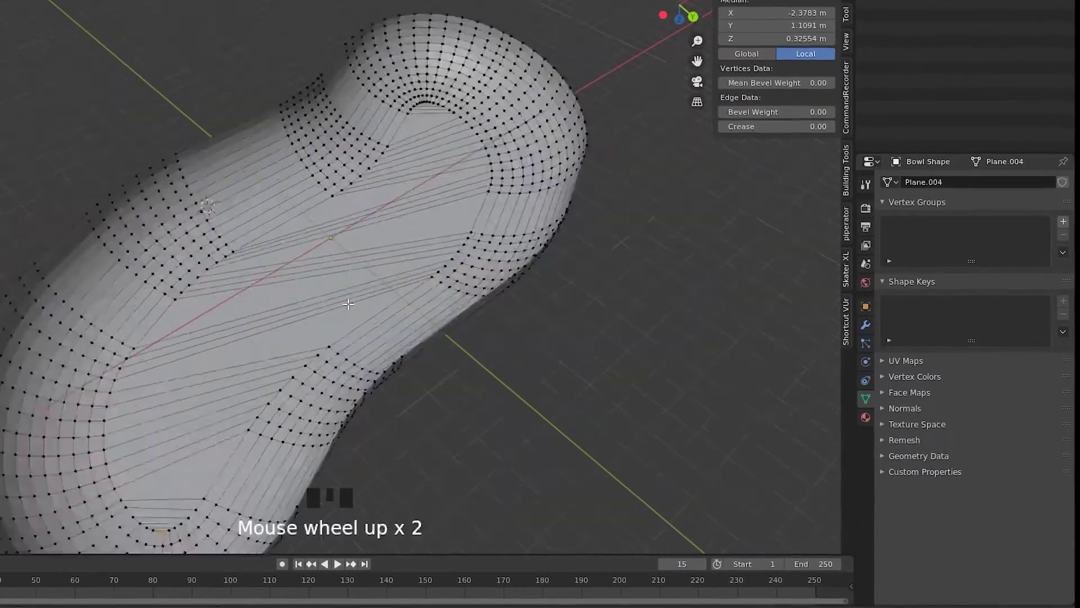
{"action": "middle_click_drag", "start_coordinate": [348, 304], "coordinate": [261, 108], "text": "shift"}
{"action": "scroll", "coordinate": [297, 258], "scroll_direction": "up", "scroll_amount": 1}
{"action": "scroll", "coordinate": [260, 109], "scroll_direction": "down", "scroll_amount": 5}
{"action": "key", "text": "Tab"}
{"action": "middle_click_drag", "start_coordinate": [142, 112], "coordinate": [269, 177], "text": "shift"}
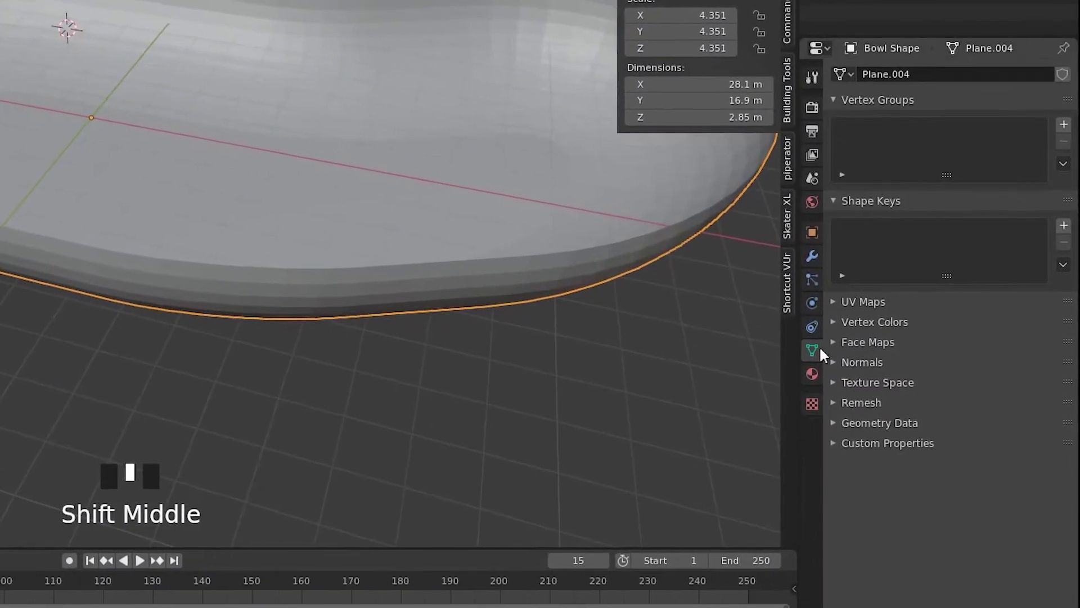
Add a Subdivision Surface modifier to Bowl Shape and apply it
{"action": "left_click", "coordinate": [816, 261]}
{"action": "left_click", "coordinate": [869, 50]}
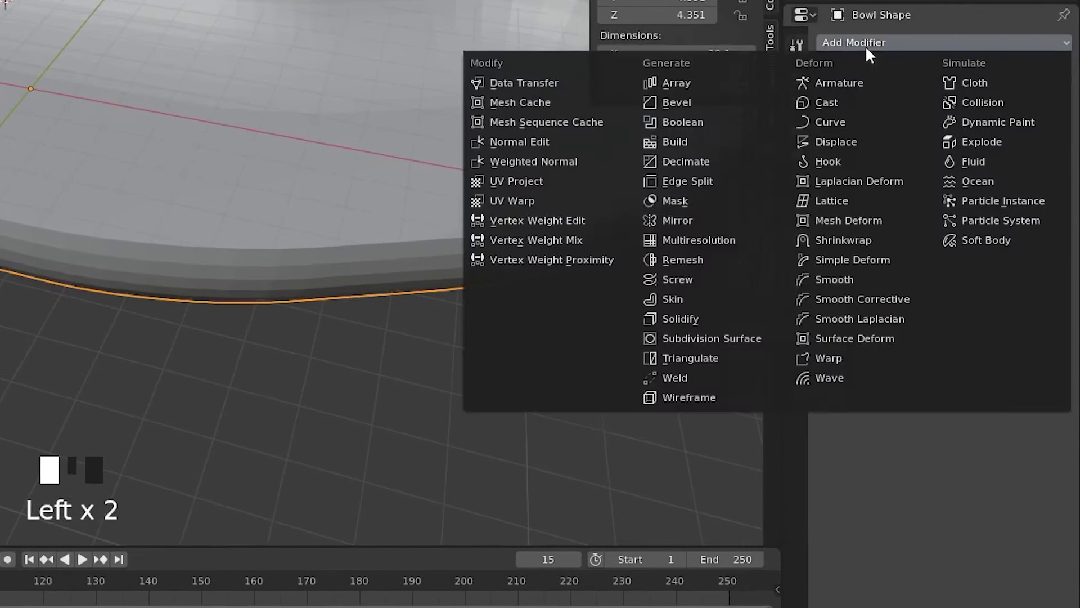
{"action": "left_click", "coordinate": [697, 338]}
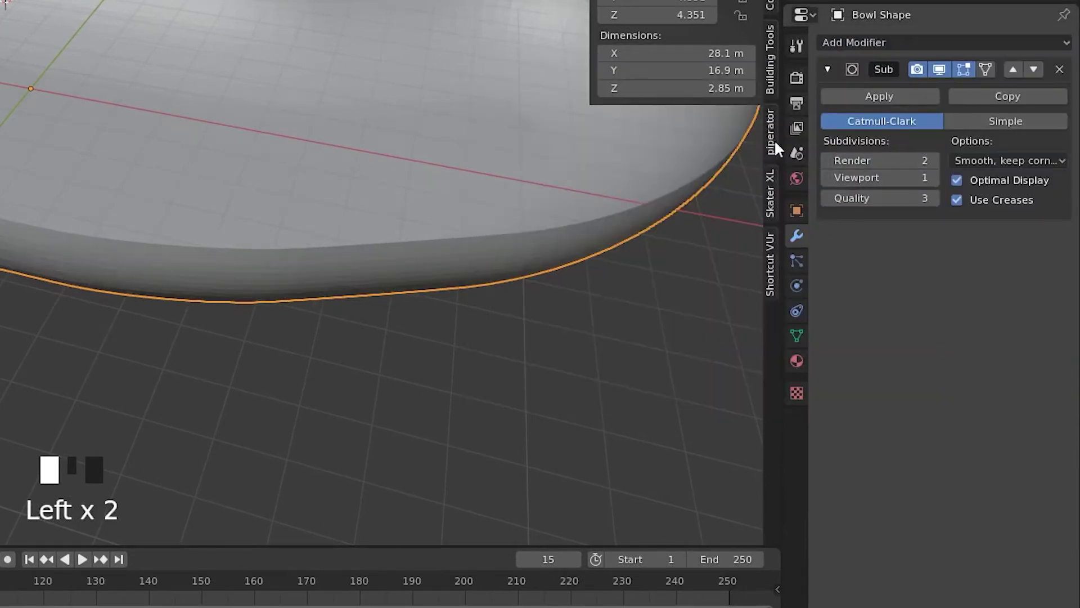
{"action": "middle_click_drag", "start_coordinate": [731, 149], "coordinate": [94, 149]}
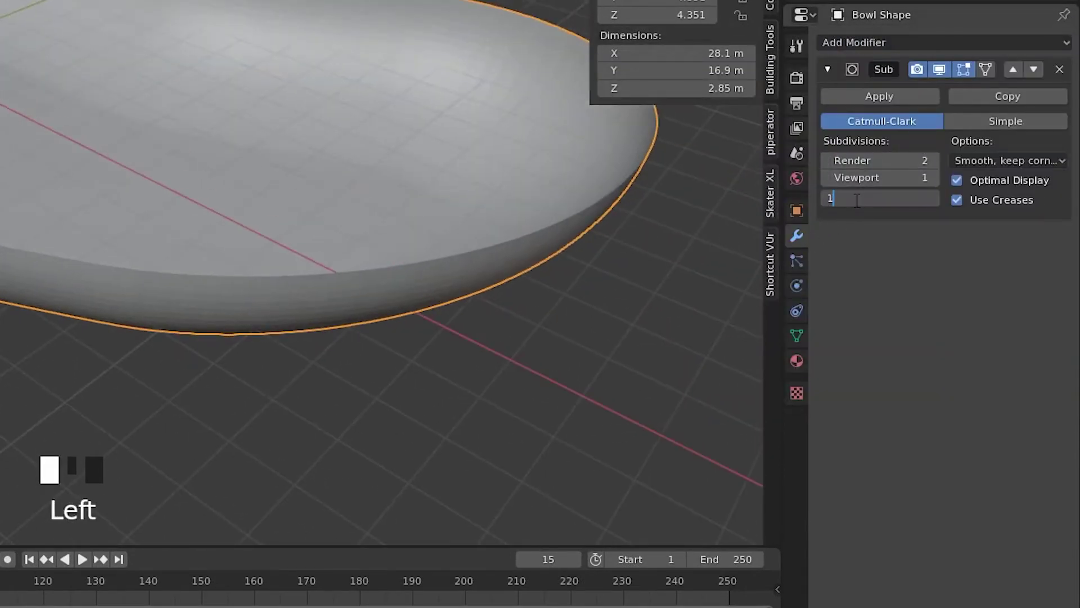
{"action": "middle_click_drag", "start_coordinate": [212, 3], "coordinate": [218, 130]}
{"action": "left_click", "coordinate": [868, 100]}
Enter Edit Mode on the dense 4,196-face bowl mesh in edge select mode
{"action": "key", "text": "Tab"}
{"action": "middle_click_drag", "start_coordinate": [112, 186], "coordinate": [146, 196]}
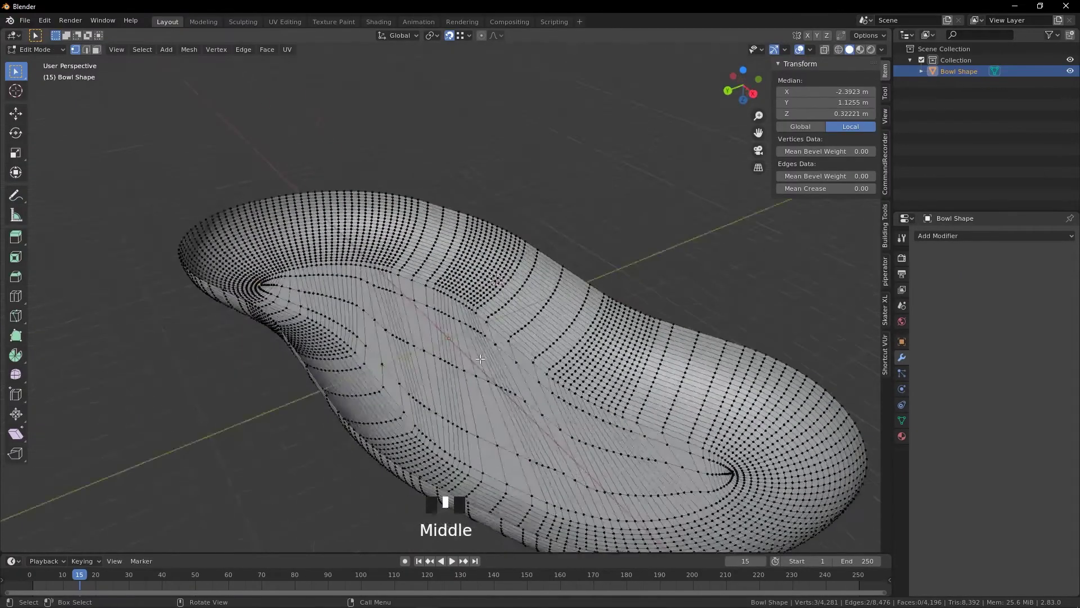
{"action": "key", "text": "3"}
{"action": "mouse_move", "coordinate": [498, 331]}
{"action": "middle_mouse_down"}
{"action": "mouse_move", "coordinate": [597, 264]}
{"action": "mouse_move", "coordinate": [509, 320]}
{"action": "middle_mouse_up"}
{"action": "scroll", "coordinate": [507, 315], "scroll_direction": "up", "scroll_amount": 5}
{"action": "scroll", "coordinate": [563, 281], "scroll_direction": "down", "scroll_amount": 2}
{"action": "key", "text": "Tab"}
{"action": "scroll", "coordinate": [435, 306], "scroll_direction": "up", "scroll_amount": 1}
{"action": "key", "text": "Tab"}
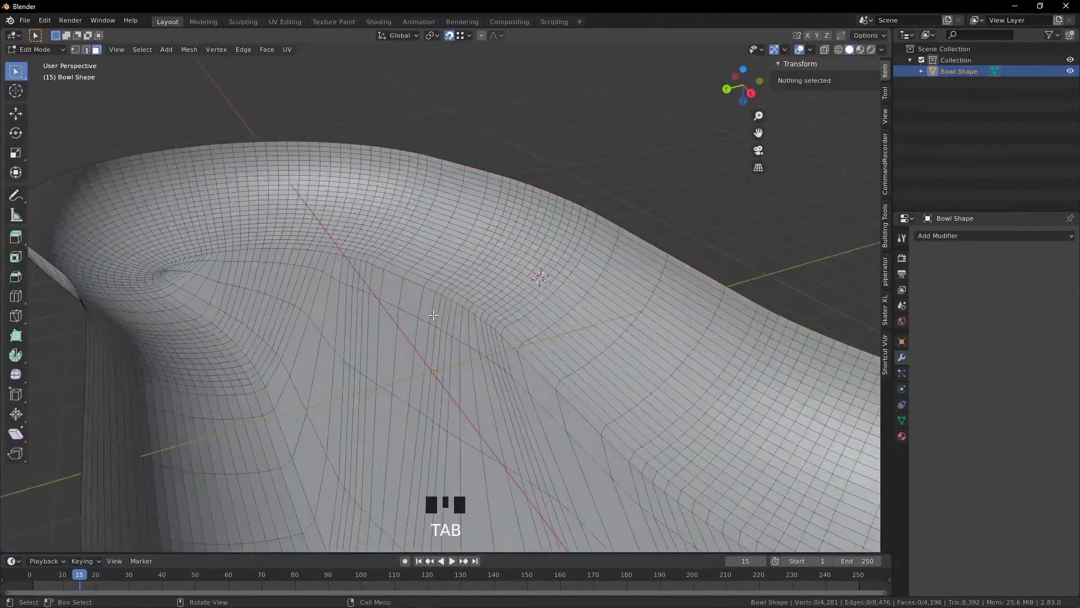
{"action": "scroll", "coordinate": [427, 318], "scroll_direction": "down", "scroll_amount": 3}
{"action": "key", "text": "2"}
{"action": "middle_click_drag", "start_coordinate": [428, 319], "coordinate": [416, 284]}
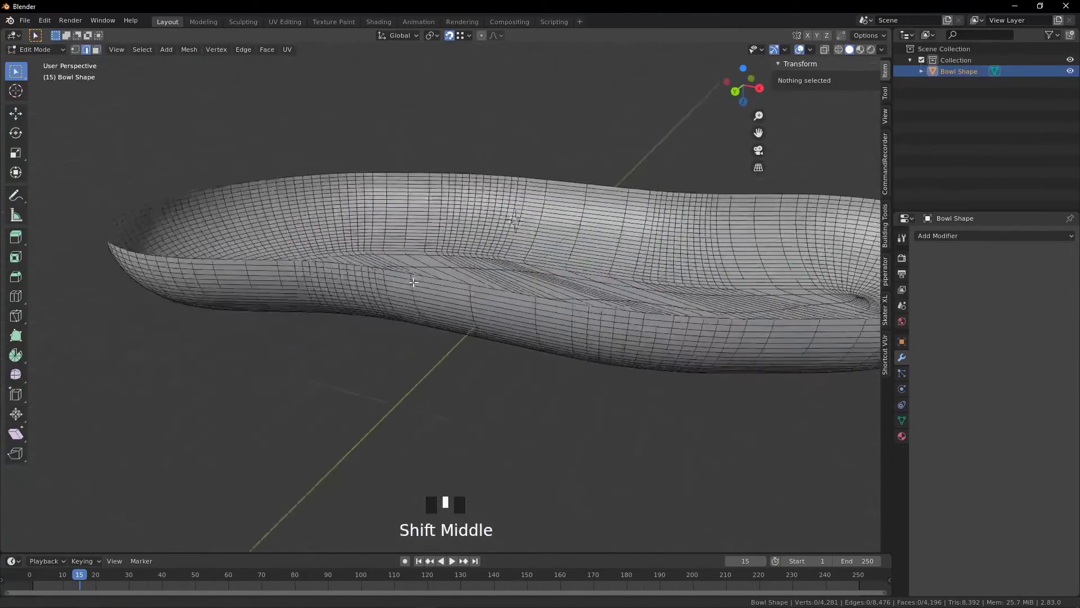
Select the rim edge loop and extrude it outward into a flat brim
{"action": "scroll", "coordinate": [416, 284], "scroll_direction": "up", "scroll_amount": 2}
{"action": "left_click", "coordinate": [436, 240], "text": "alt"}
{"action": "scroll", "coordinate": [436, 239], "scroll_direction": "down", "scroll_amount": 5}
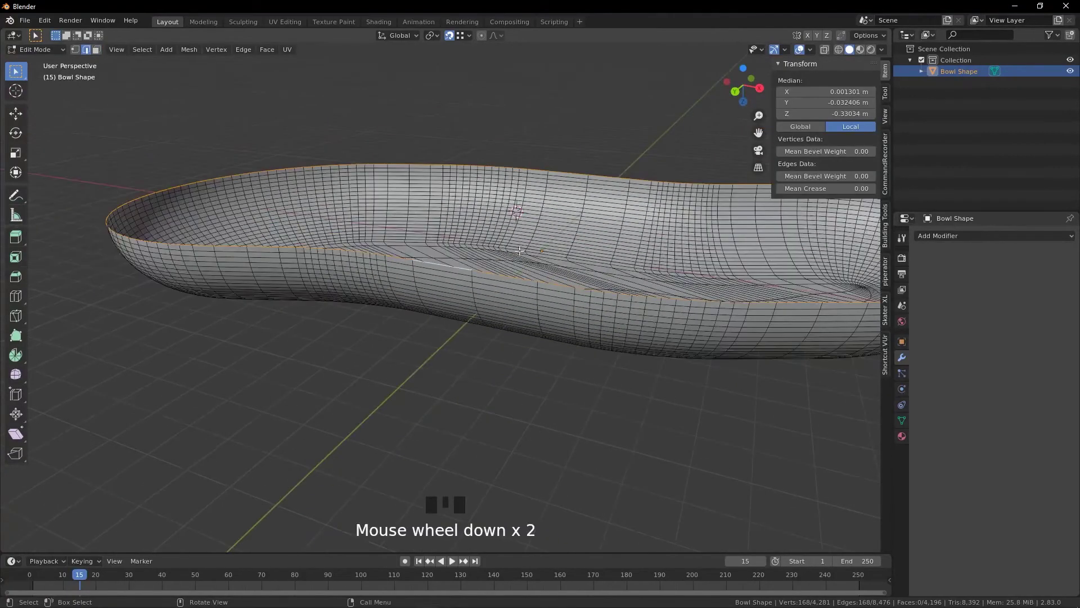
{"action": "scroll", "coordinate": [466, 275], "scroll_direction": "up", "scroll_amount": 4}
{"action": "middle_click_drag", "start_coordinate": [466, 275], "coordinate": [486, 281], "text": "shift"}
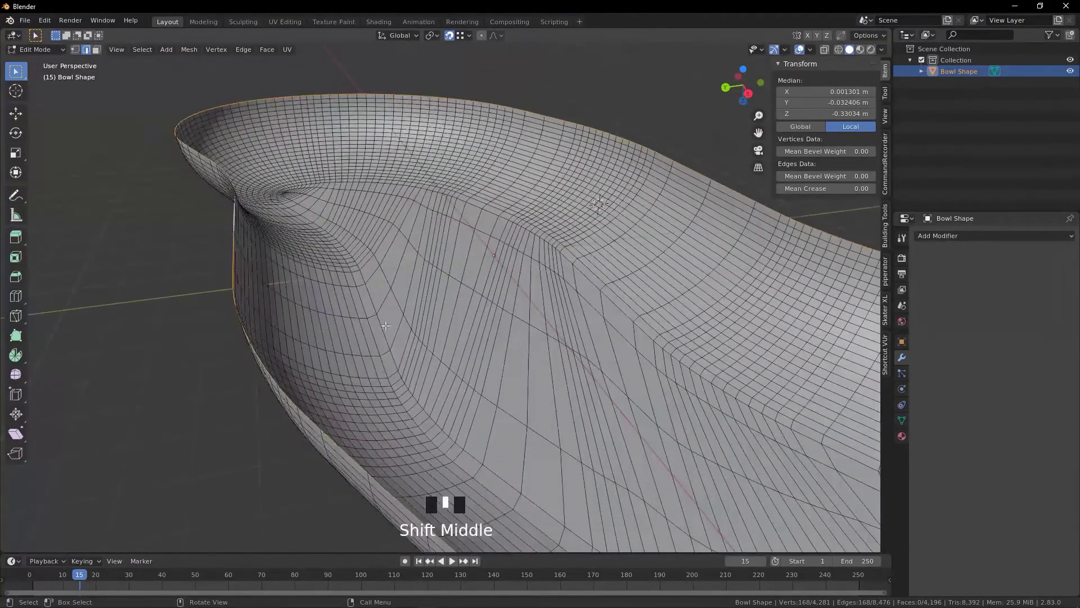
{"action": "scroll", "coordinate": [385, 326], "scroll_direction": "down", "scroll_amount": 5}
{"action": "middle_click_drag", "start_coordinate": [385, 325], "coordinate": [407, 328]}
{"action": "key", "text": "e"}
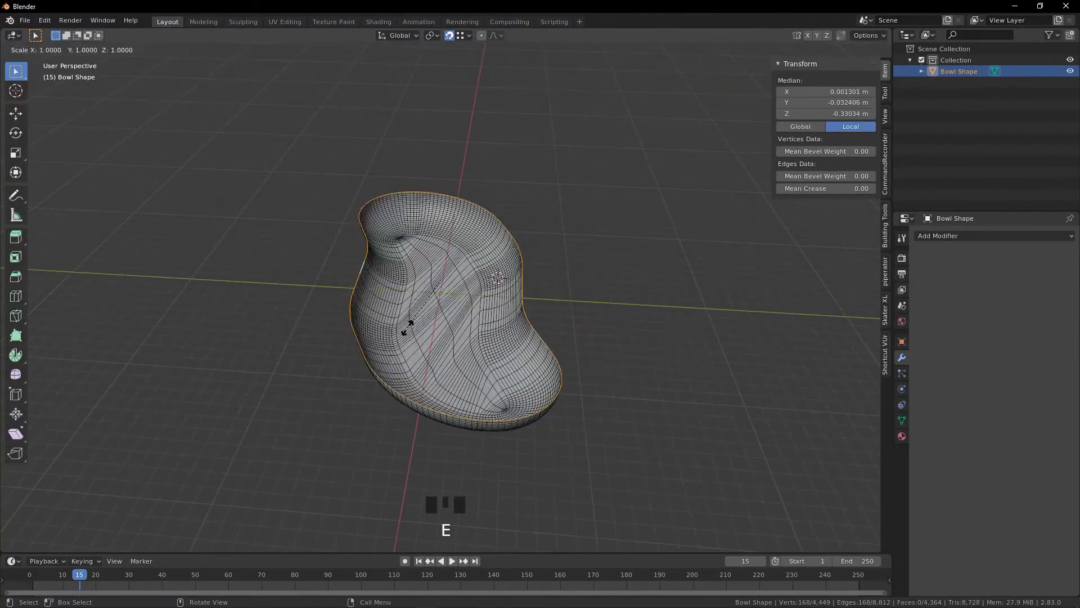
{"action": "left_click", "coordinate": [366, 354]}
Straighten one outer brim side by scaling its edges to 0 and moving it along Y
{"action": "left_click", "coordinate": [366, 502]}
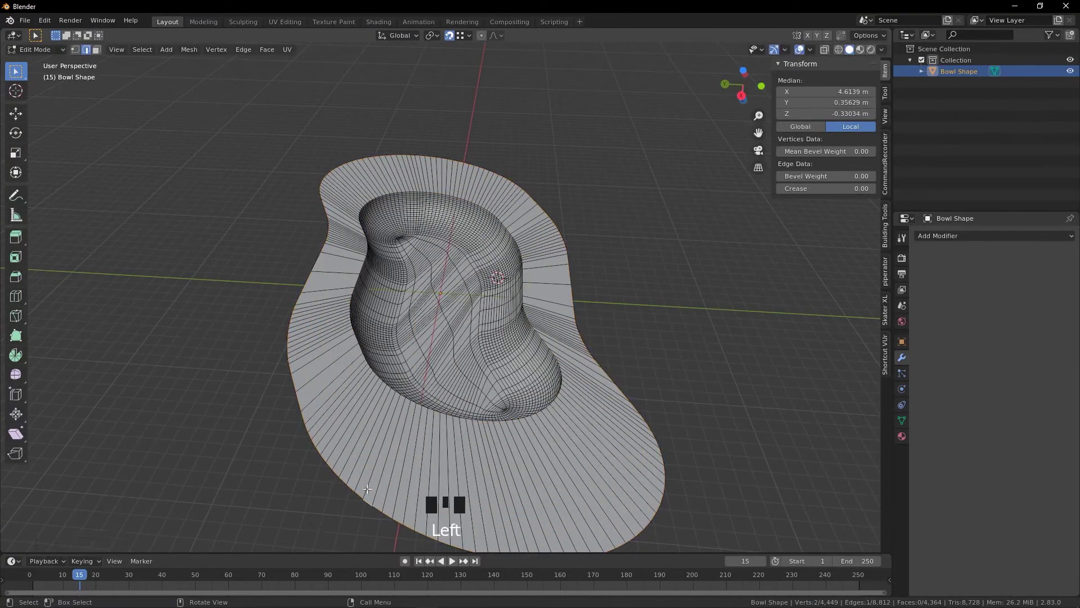
{"action": "middle_click_drag", "start_coordinate": [315, 405], "coordinate": [359, 461], "text": "shift"}
{"action": "left_click", "coordinate": [396, 200], "text": "ctrl"}
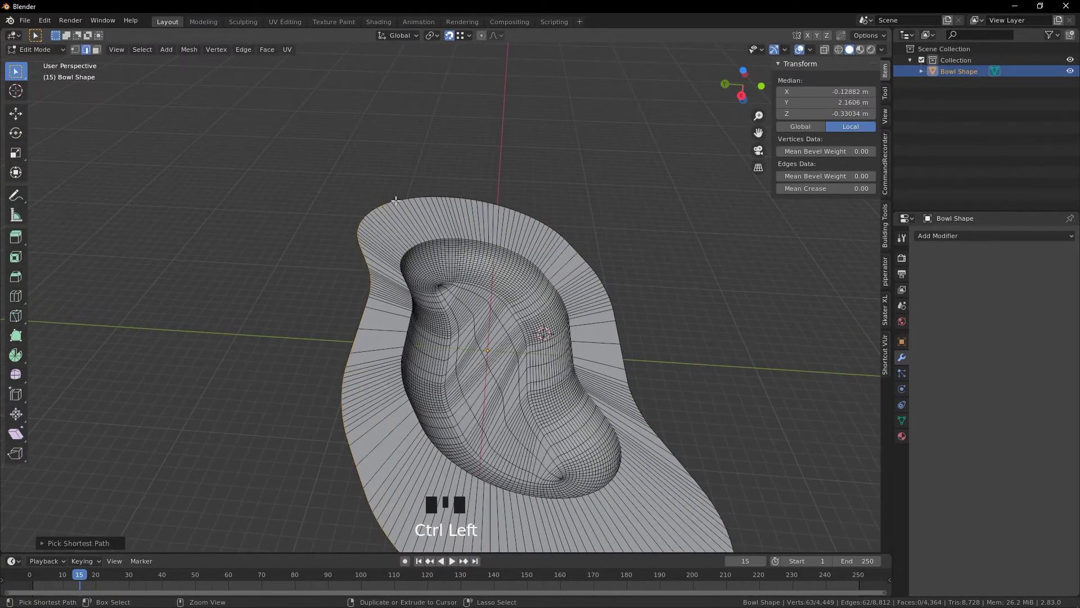
{"action": "middle_click_drag", "start_coordinate": [422, 324], "coordinate": [416, 238], "text": "shift"}
{"action": "key", "text": "s"}
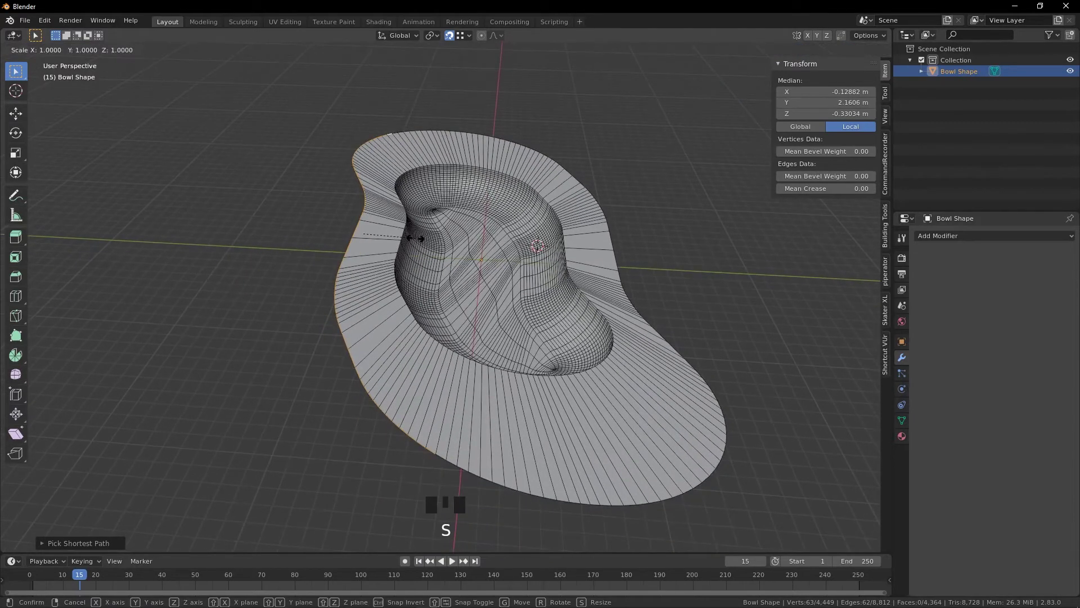
{"action": "type", "text": "0"}
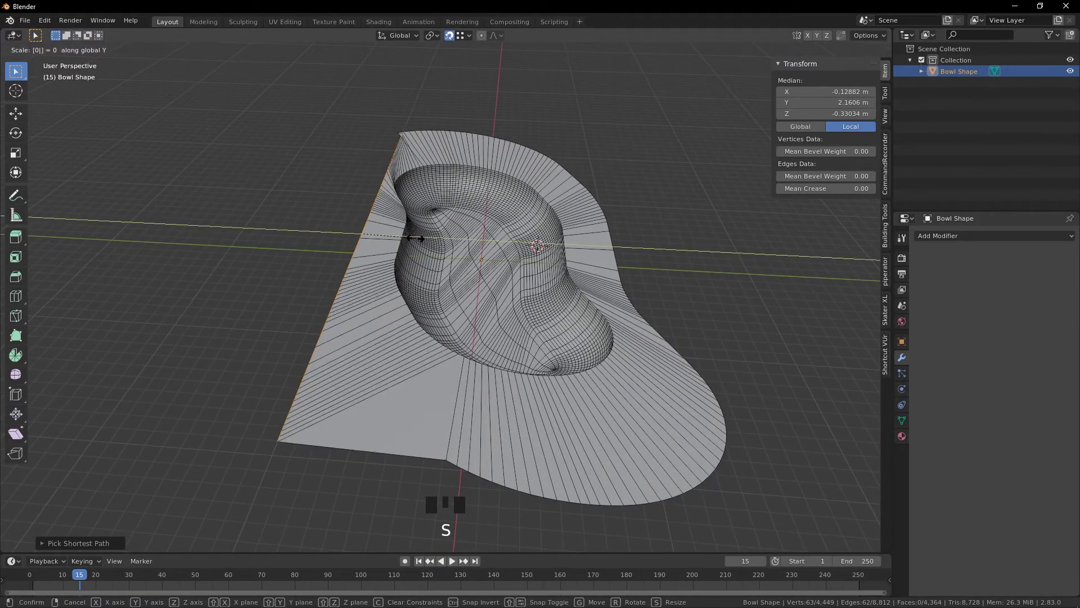
{"action": "key", "text": "Return"}
{"action": "key", "text": "g"}
{"action": "key", "text": "y"}
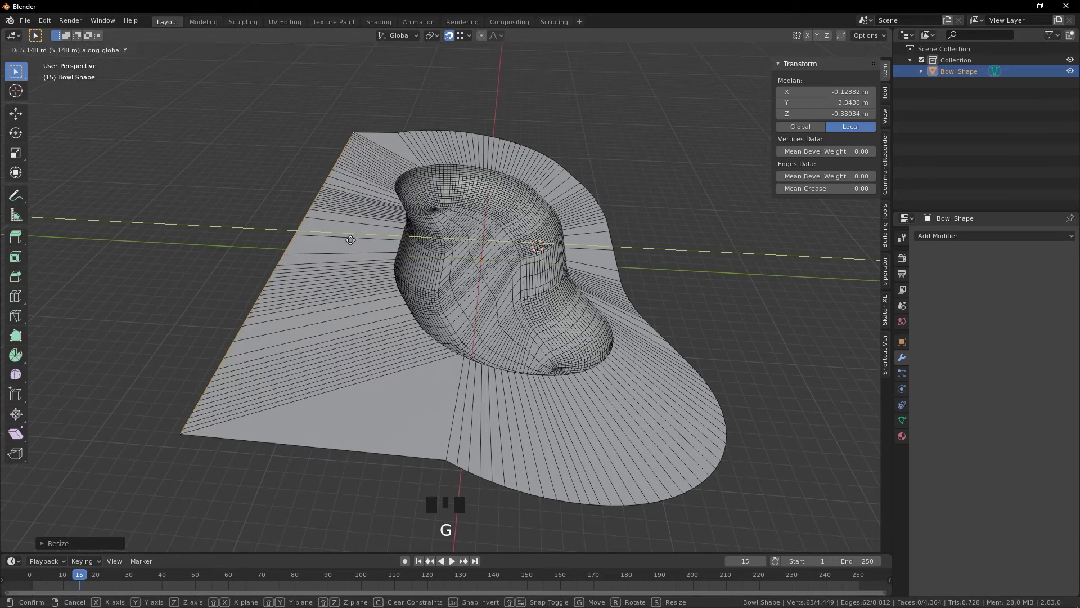
{"action": "left_click", "coordinate": [380, 246]}
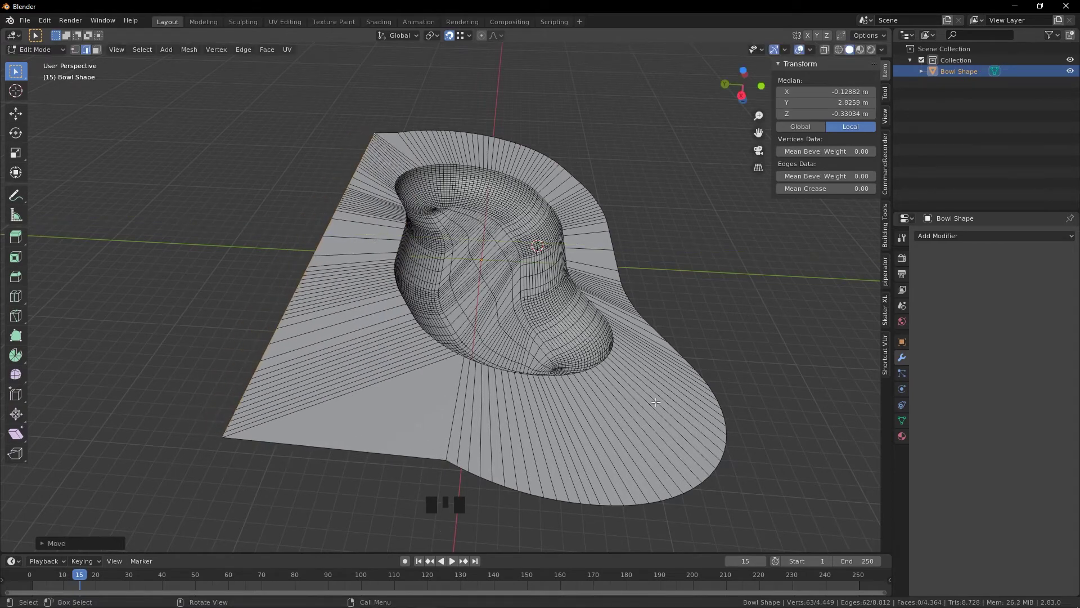
Square the far brim side by scaling its edge run to 0 on X and repositioning it along Y
{"action": "middle_click_drag", "start_coordinate": [656, 402], "coordinate": [578, 387], "text": "shift"}
{"action": "left_click", "coordinate": [537, 460]}
{"action": "middle_click_drag", "start_coordinate": [538, 460], "coordinate": [480, 259], "text": "shift"}
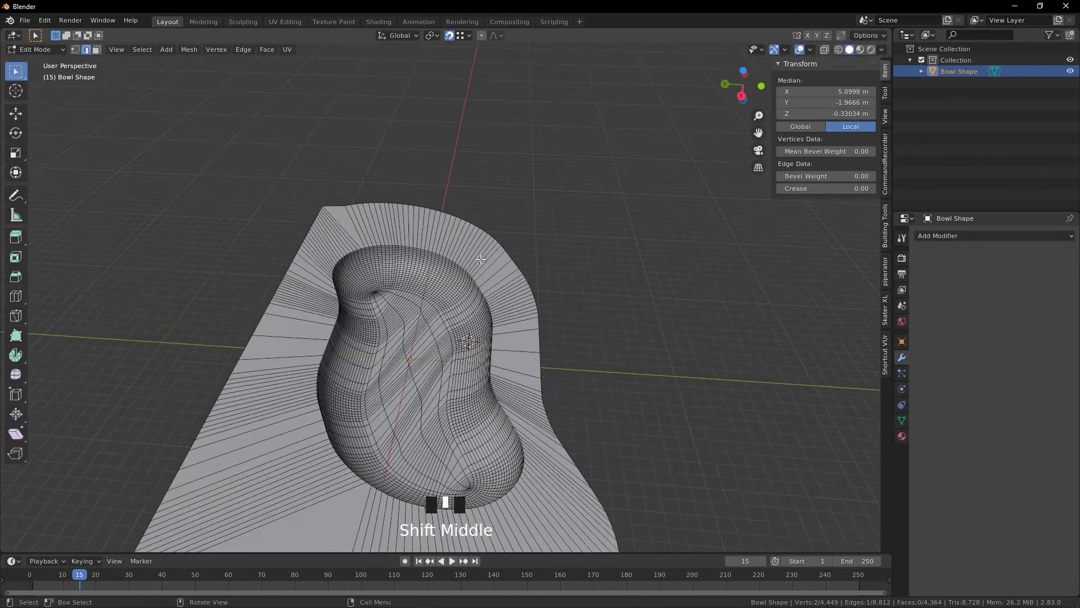
{"action": "left_click", "coordinate": [460, 218], "text": "ctrl"}
{"action": "key", "text": "s"}
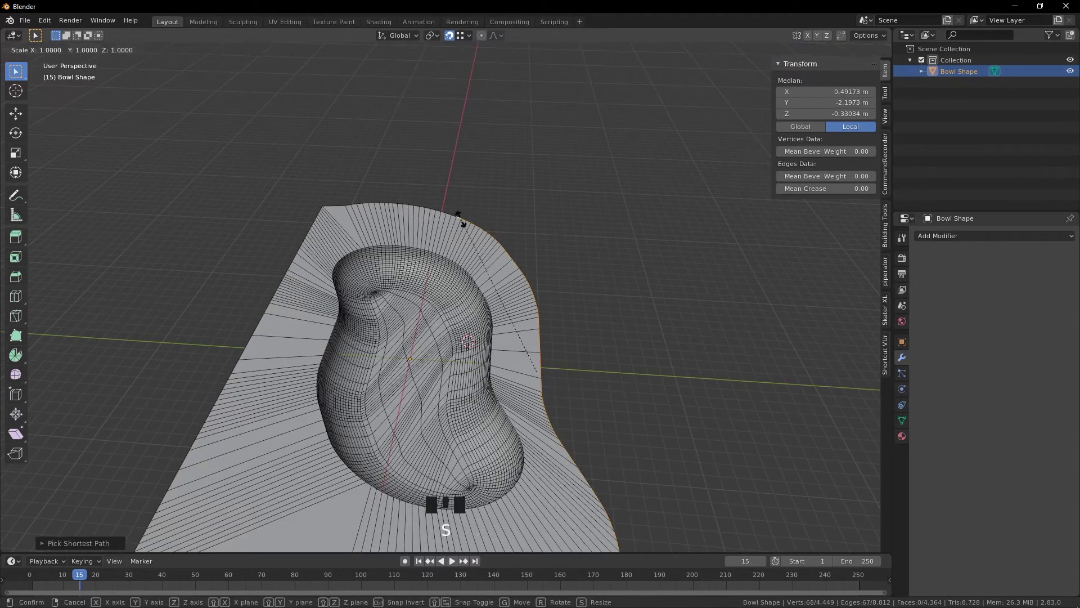
{"action": "key", "text": "x"}
{"action": "key", "text": "0"}
{"action": "key", "text": "Return"}
{"action": "key", "text": "g"}
{"action": "key", "text": "y"}
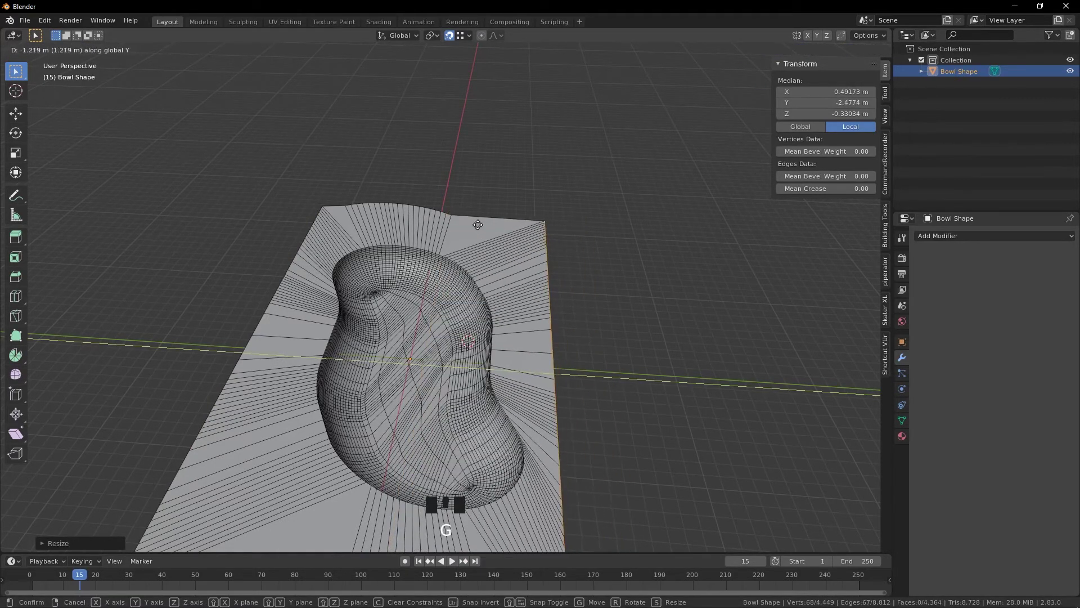
{"action": "left_click", "coordinate": [473, 225]}
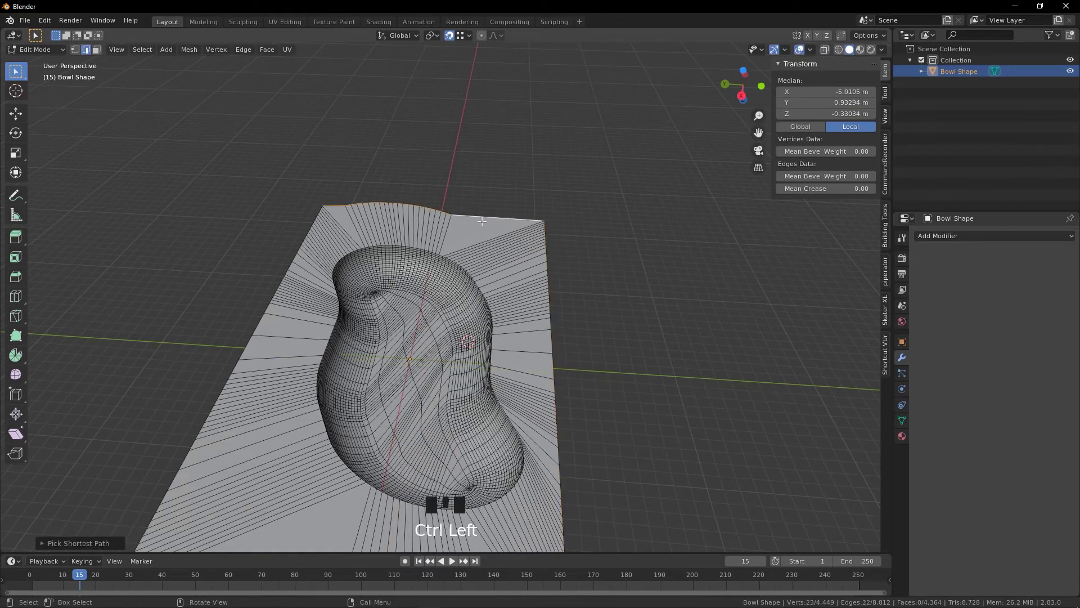
{"action": "key", "text": "s"}
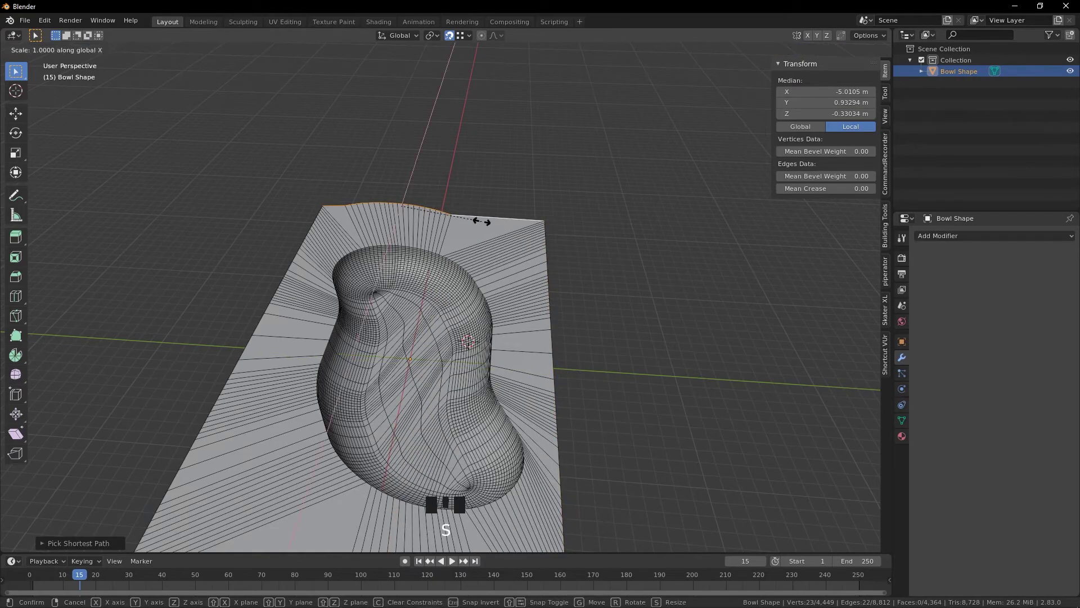
{"action": "left_click", "coordinate": [481, 221]}
Flatten the near brim side with S X 0, move it, and exit to Object Mode
{"action": "middle_click_drag", "start_coordinate": [404, 337], "coordinate": [450, 183], "text": "shift"}
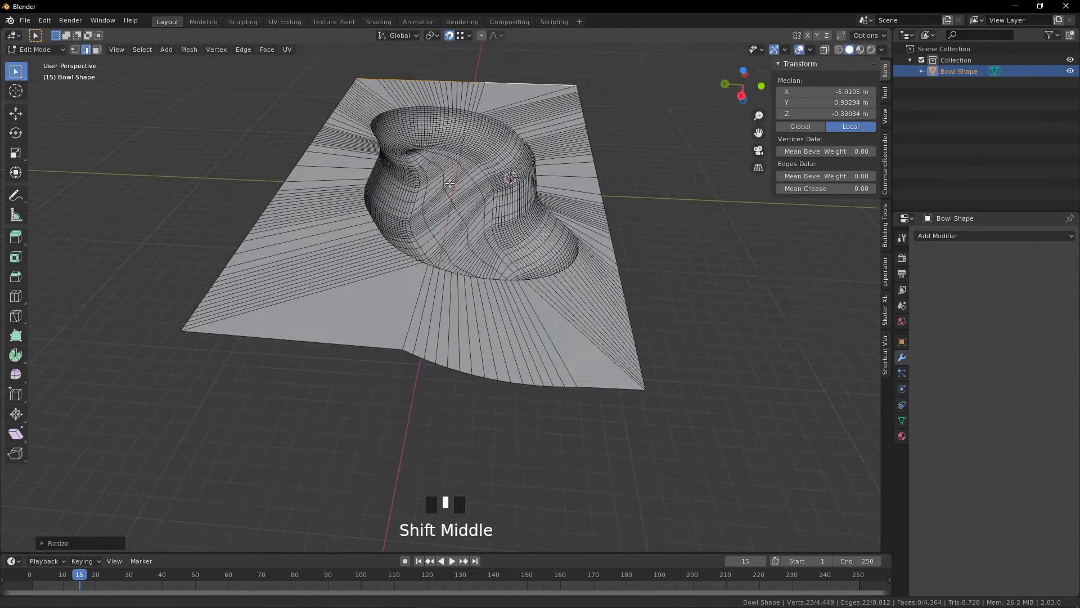
{"action": "key", "text": "s"}
{"action": "key", "text": "x"}
{"action": "key", "text": "0"}
{"action": "left_click", "coordinate": [594, 384]}
{"action": "key", "text": "g"}
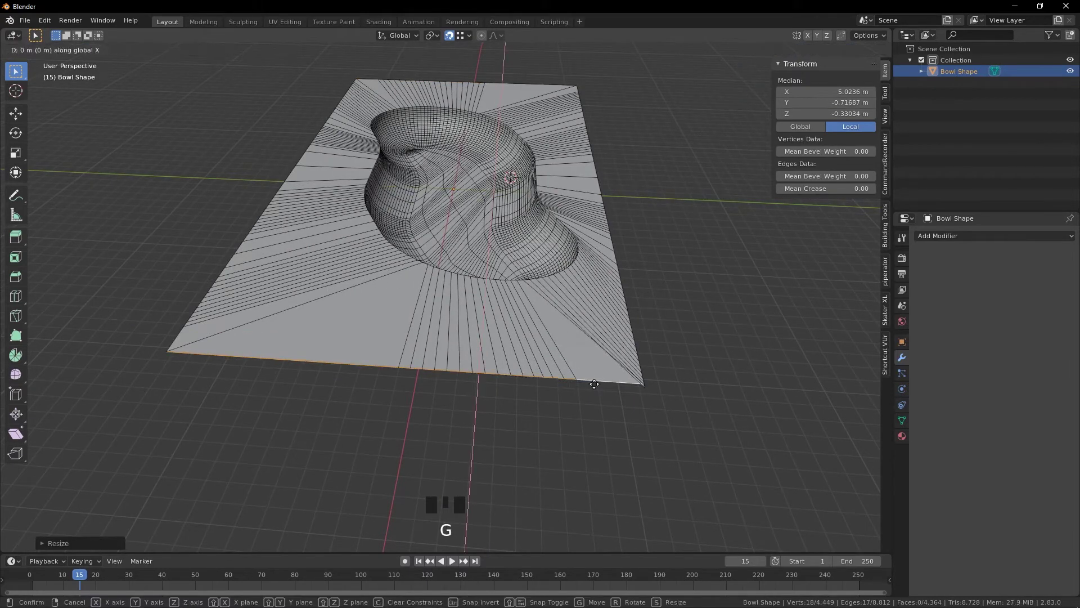
{"action": "left_click", "coordinate": [589, 390]}
{"action": "key", "text": "Tab"}
{"action": "middle_click_drag", "start_coordinate": [779, 416], "coordinate": [568, 382]}
{"action": "scroll", "coordinate": [593, 328], "scroll_direction": "up", "scroll_amount": 3}
{"action": "scroll", "coordinate": [512, 346], "scroll_direction": "up", "scroll_amount": 2}
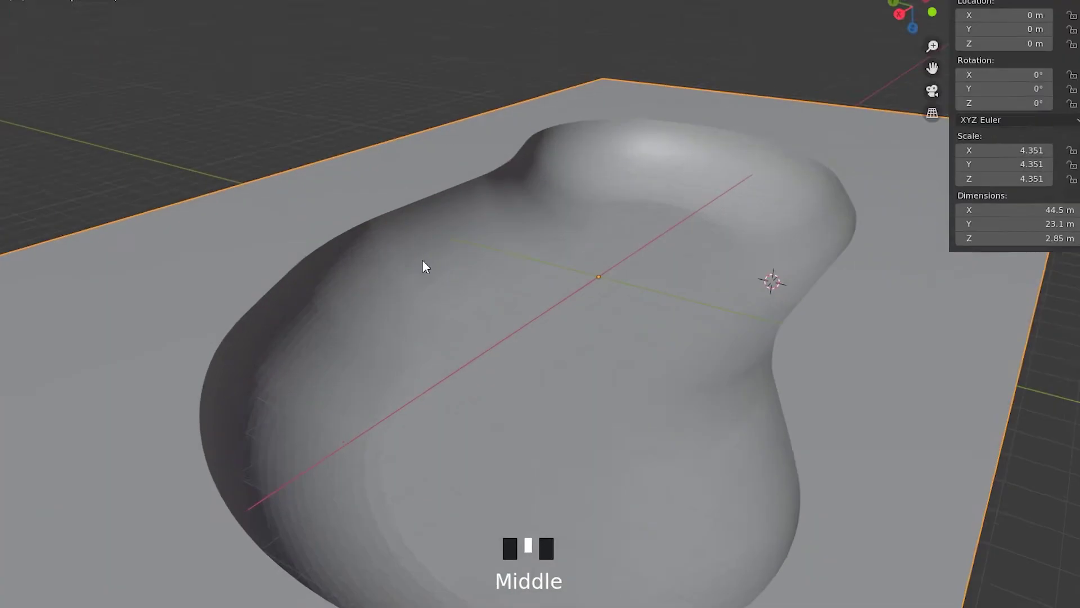
Apply Shade Smooth to the bowl and enable Auto Smooth at 30° under Normals
{"action": "right_click", "coordinate": [364, 284]}
{"action": "left_click", "coordinate": [562, 157]}
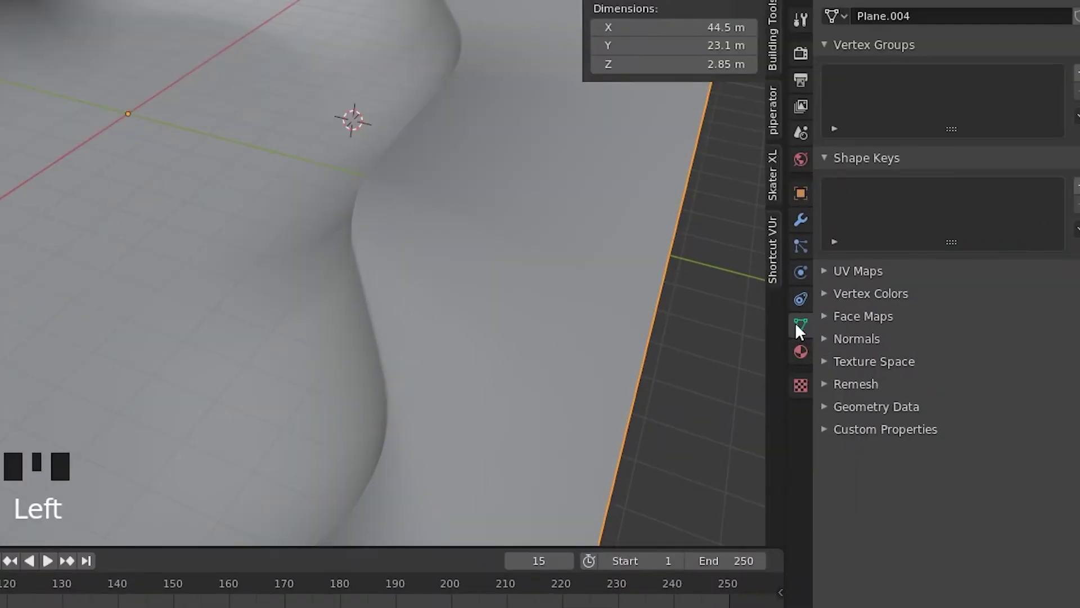
{"action": "left_click", "coordinate": [916, 428]}
{"action": "left_click", "coordinate": [853, 362]}
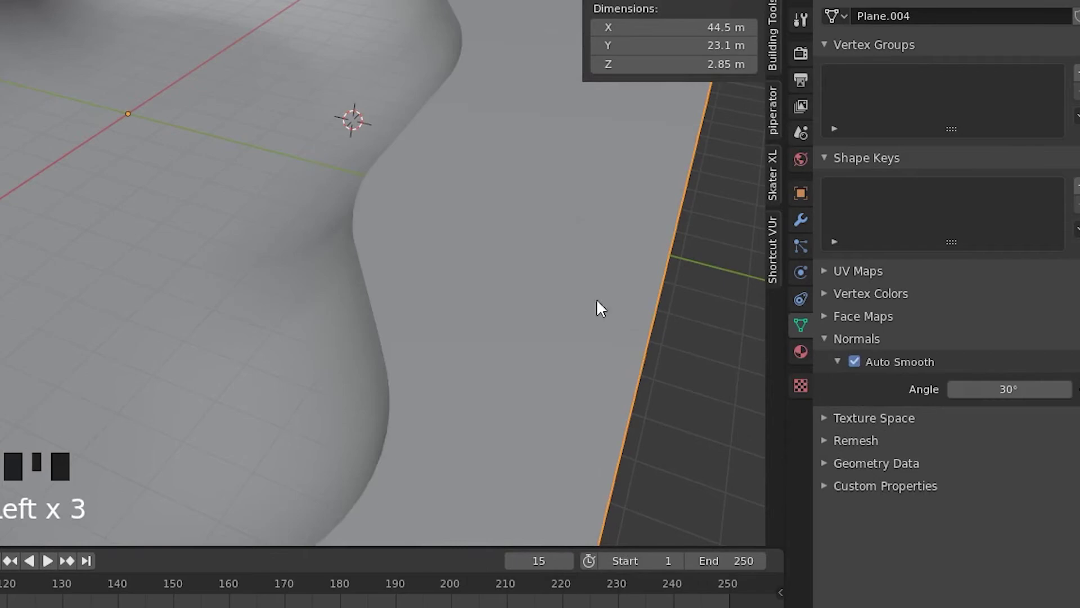
{"action": "scroll", "coordinate": [251, 254], "scroll_direction": "down", "scroll_amount": 4}
{"action": "scroll", "coordinate": [277, 247], "scroll_direction": "up", "scroll_amount": 4}
{"action": "middle_click_drag", "start_coordinate": [278, 247], "coordinate": [92, 90], "text": "shift"}
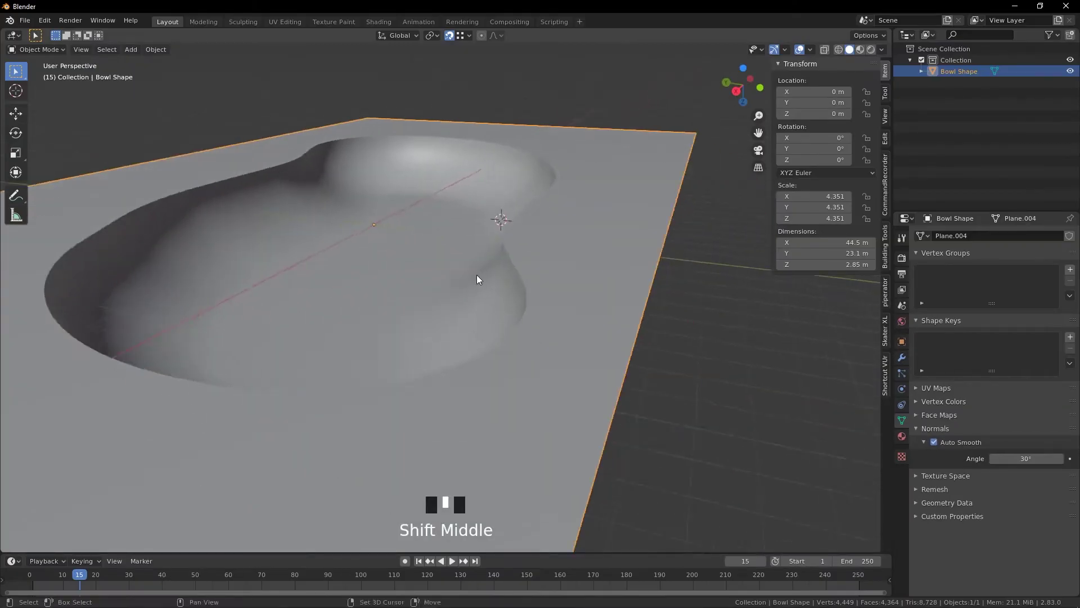
{"action": "scroll", "coordinate": [477, 275], "scroll_direction": "up", "scroll_amount": 4}
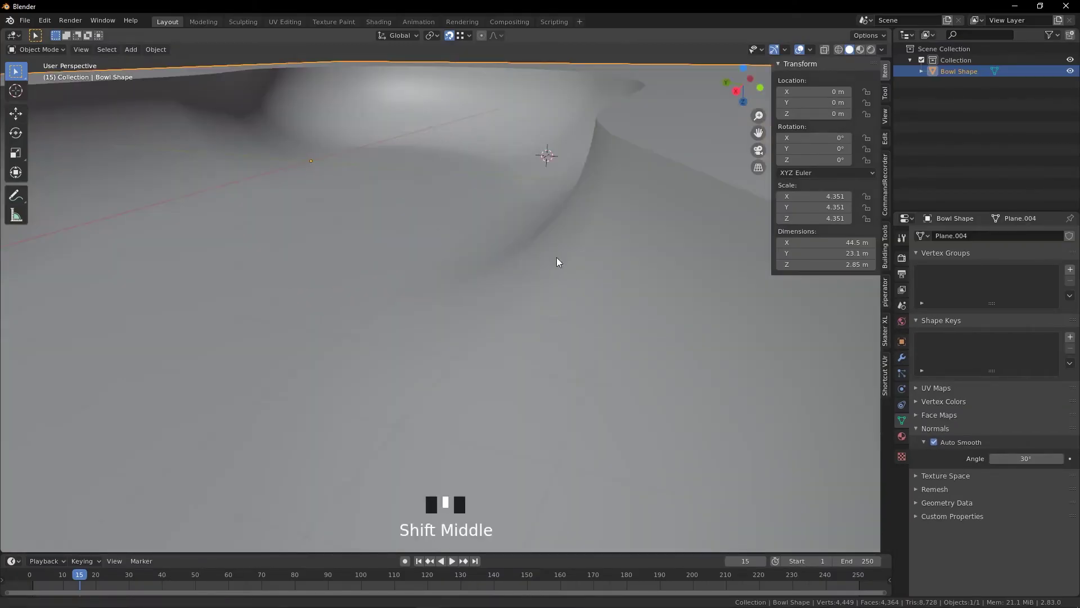
{"action": "middle_click_drag", "start_coordinate": [557, 260], "coordinate": [504, 348], "text": "shift"}
{"action": "scroll", "coordinate": [479, 299], "scroll_direction": "down", "scroll_amount": 3}
In Edit Mode, select the edge loop along the bowl's top rim
{"action": "key", "text": "Tab"}
{"action": "scroll", "coordinate": [534, 349], "scroll_direction": "up", "scroll_amount": 1}
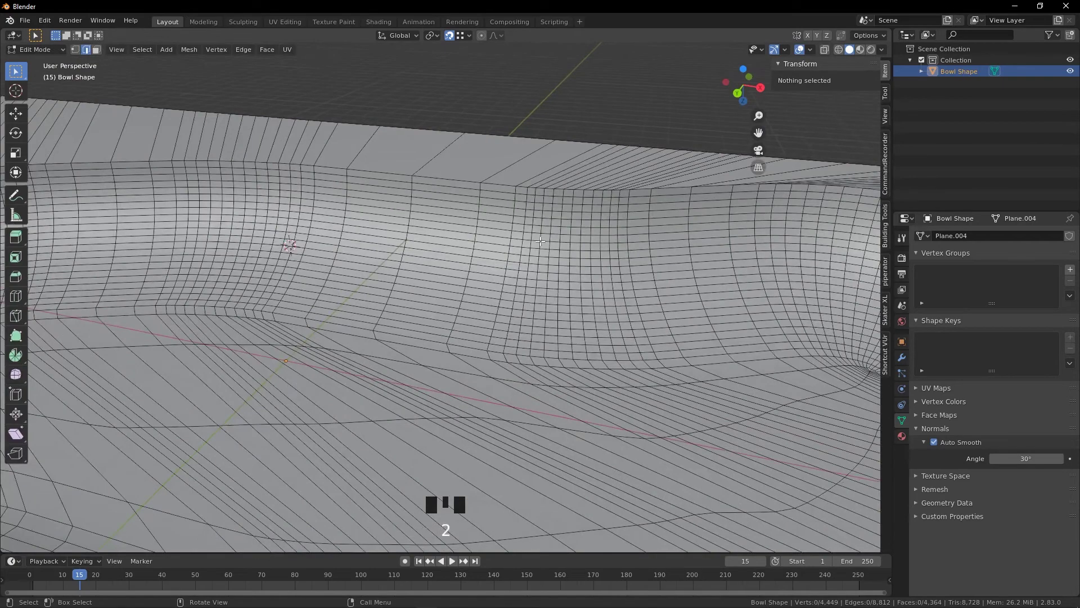
{"action": "middle_click_drag", "start_coordinate": [540, 241], "coordinate": [490, 328], "text": "shift"}
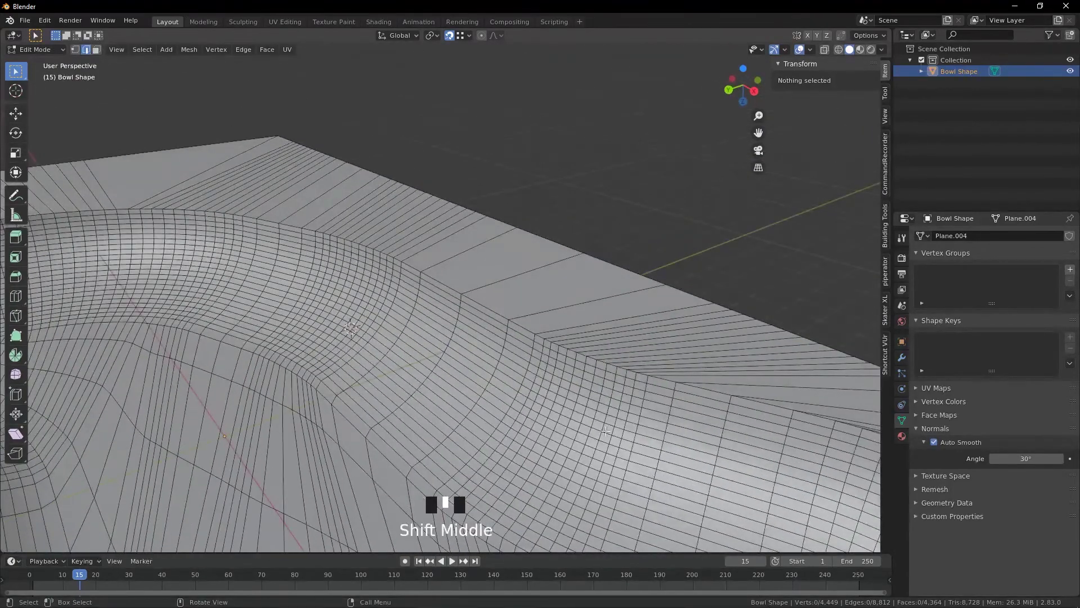
{"action": "left_click", "coordinate": [489, 305], "text": "alt"}
{"action": "scroll", "coordinate": [488, 306], "scroll_direction": "down", "scroll_amount": 4}
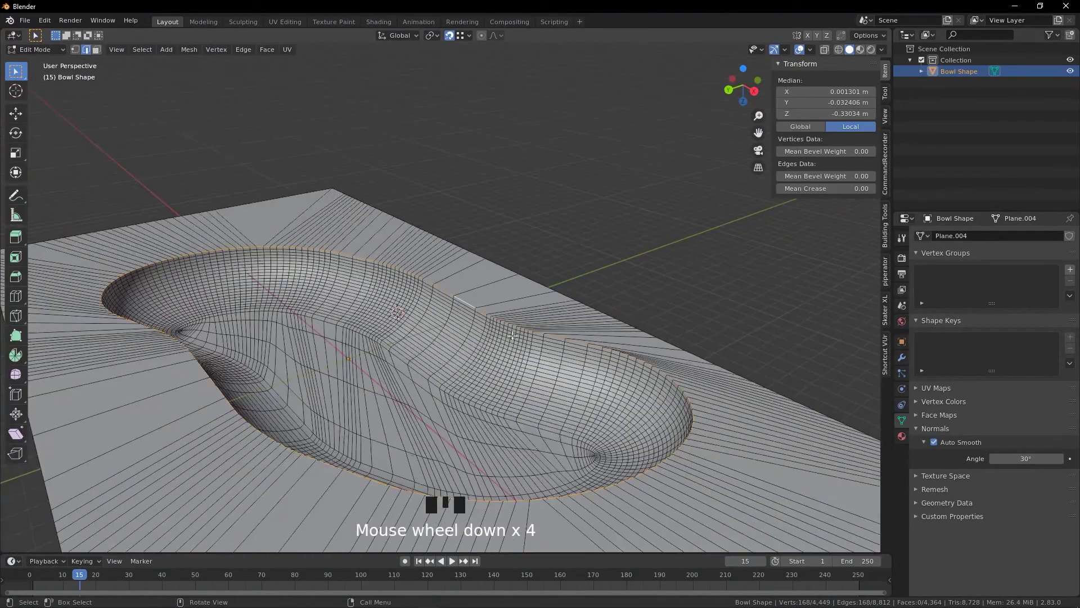
{"action": "middle_click_drag", "start_coordinate": [488, 306], "coordinate": [520, 375]}
{"action": "scroll", "coordinate": [506, 338], "scroll_direction": "up", "scroll_amount": 6}
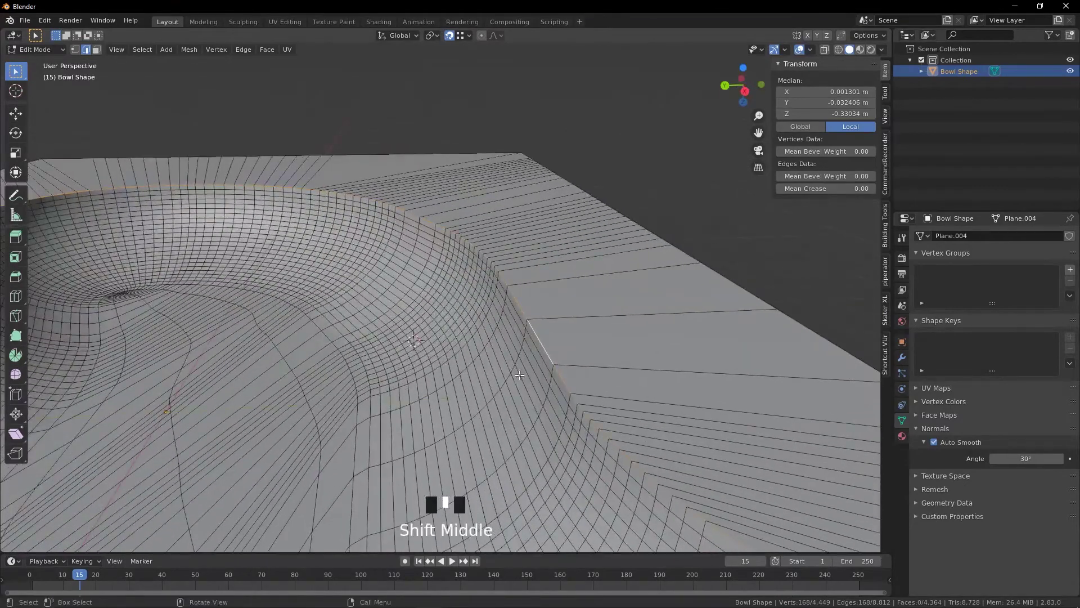
Duplicate the rim loop in place and separate it into a new object, Bowl Shape.001
{"action": "key", "text": "shift+d"}
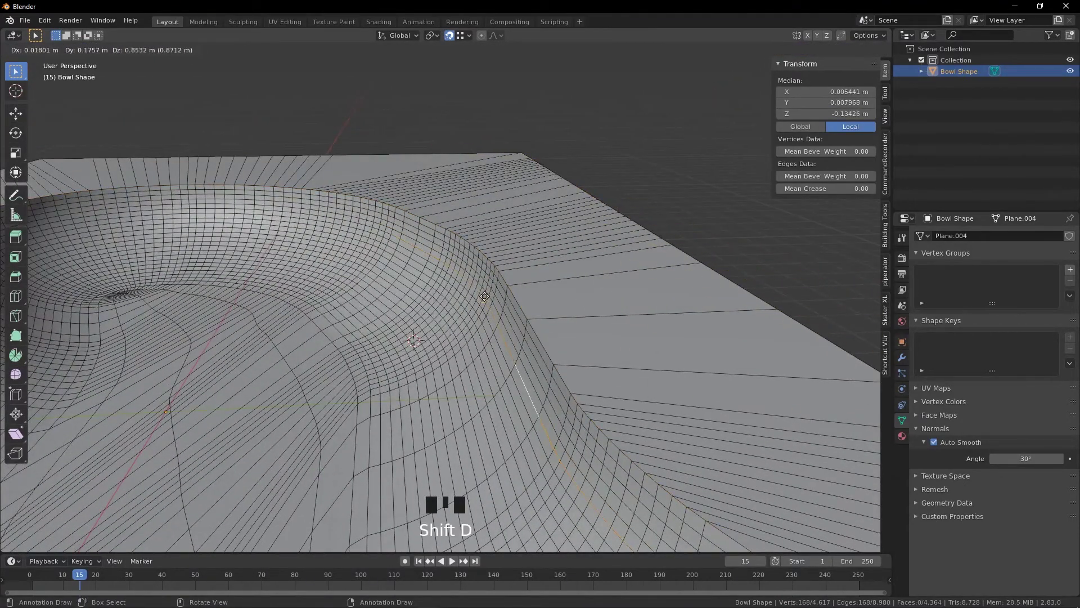
{"action": "right_click", "coordinate": [517, 288]}
{"action": "middle_click_drag", "start_coordinate": [527, 303], "coordinate": [538, 320], "text": "shift"}
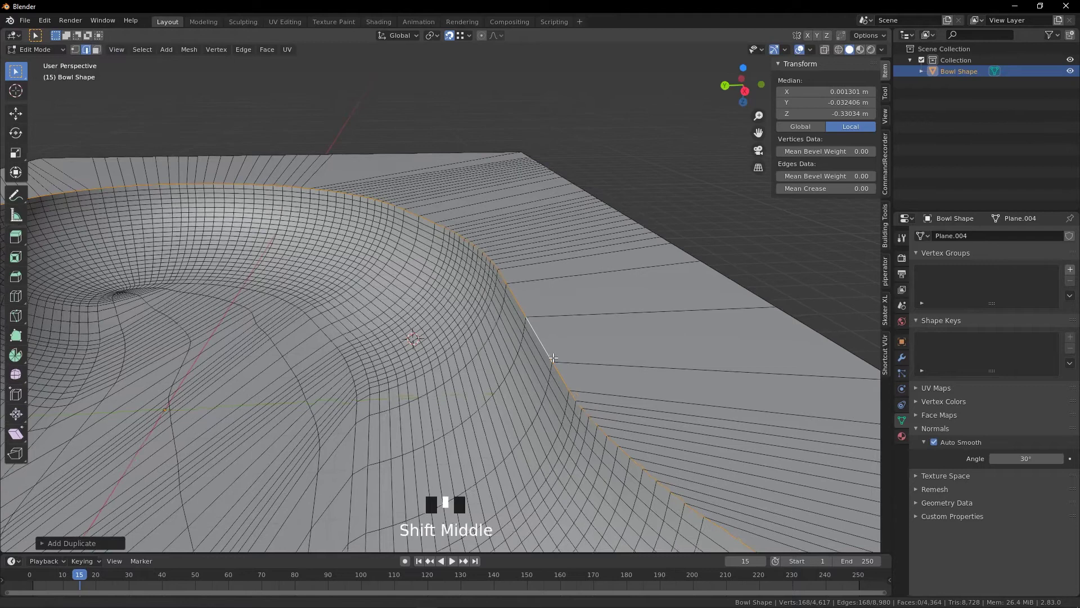
{"action": "scroll", "coordinate": [544, 324], "scroll_direction": "up", "scroll_amount": 3}
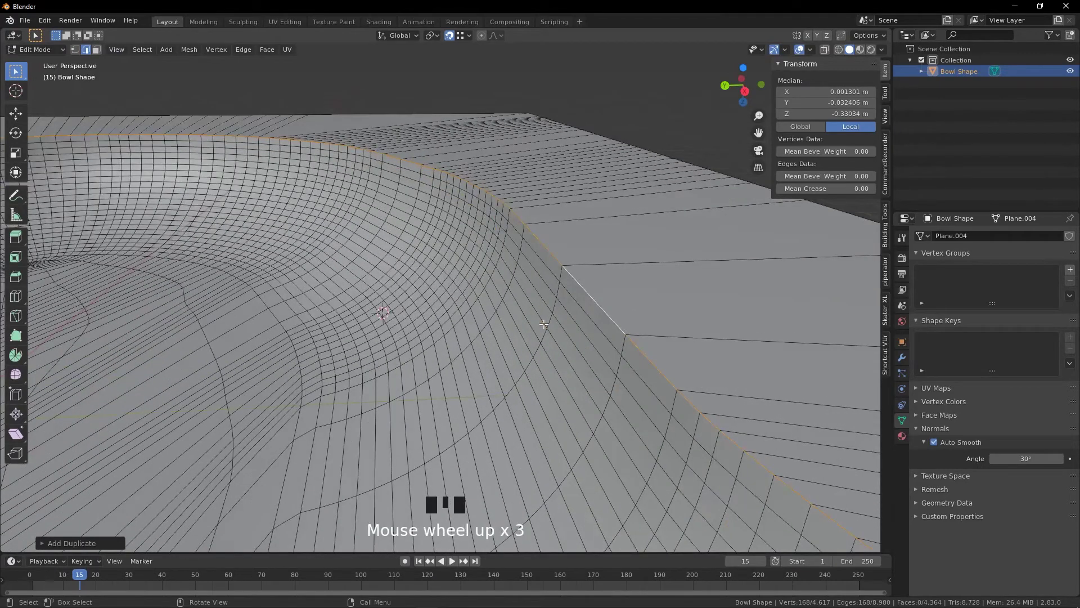
{"action": "key", "text": "p"}
{"action": "left_click", "coordinate": [543, 323]}
{"action": "scroll", "coordinate": [544, 324], "scroll_direction": "down", "scroll_amount": 5}
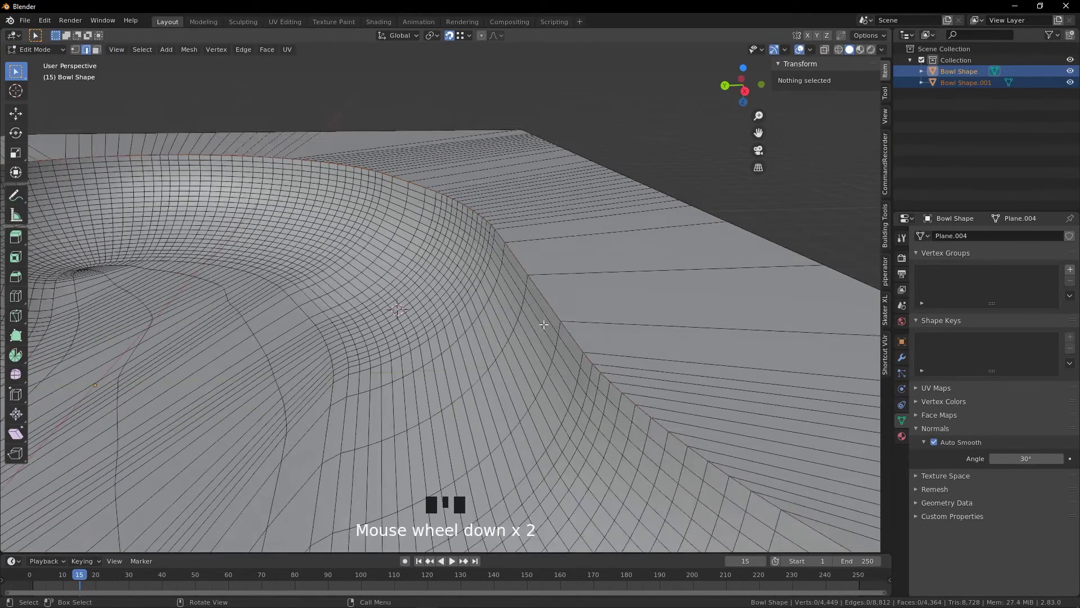
{"action": "key", "text": "Tab"}
{"action": "left_click", "coordinate": [555, 325]}
Select the separated rim loop object, undoing an accidental move
{"action": "left_click", "coordinate": [499, 329]}
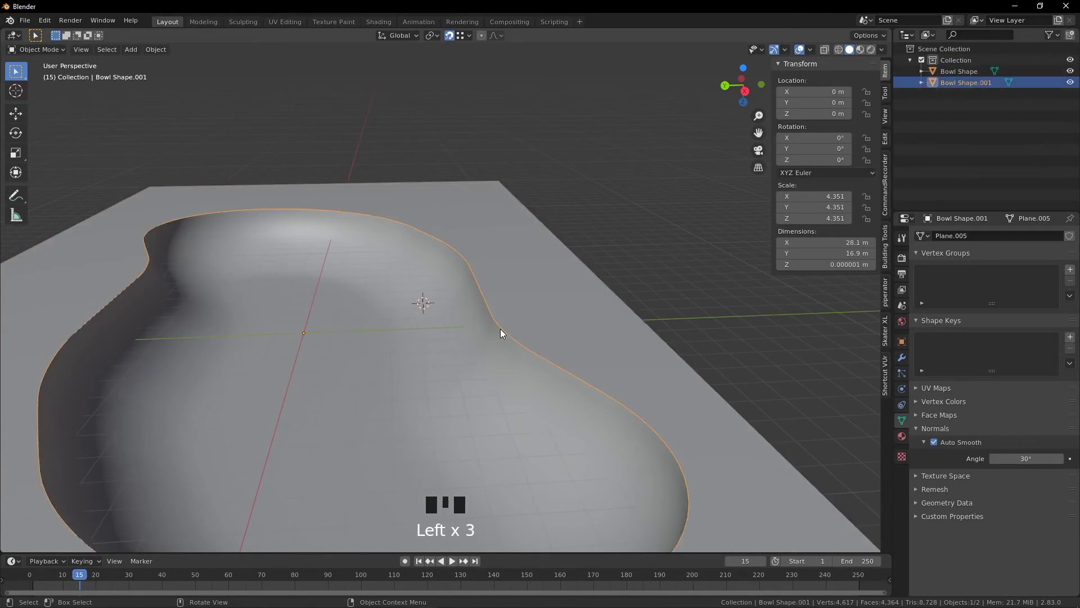
{"action": "key", "text": "g"}
{"action": "key", "text": "ctrl+z"}
{"action": "scroll", "coordinate": [511, 335], "scroll_direction": "up", "scroll_amount": 5}
{"action": "middle_click_drag", "start_coordinate": [511, 342], "coordinate": [630, 360], "text": "shift"}
{"action": "scroll", "coordinate": [183, 150], "scroll_direction": "down", "scroll_amount": 1}
Convert Bowl Shape.001 to a curve via Object > Convert to > Curve
{"action": "left_click", "coordinate": [156, 50]}
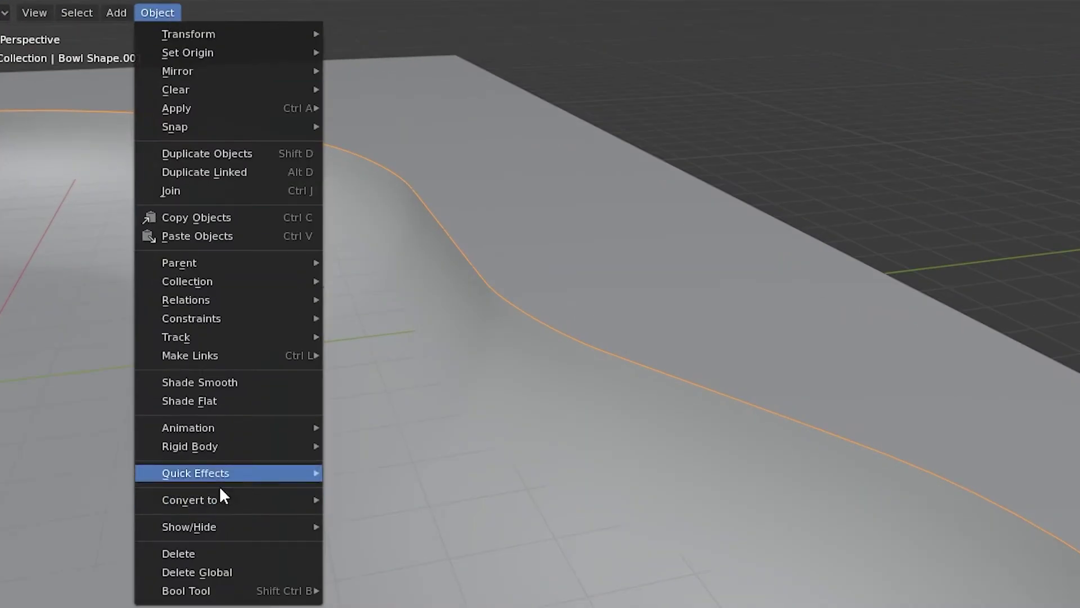
{"action": "mouse_move", "coordinate": [216, 497]}
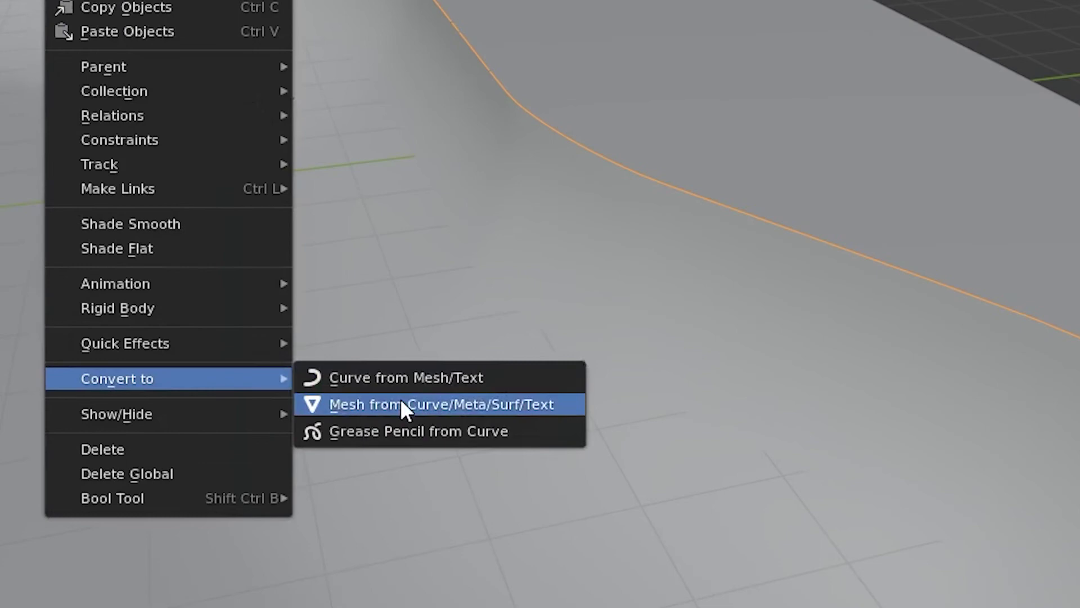
{"action": "left_click", "coordinate": [407, 378]}
{"action": "middle_click", "coordinate": [620, 336]}
{"action": "scroll", "coordinate": [602, 329], "scroll_direction": "up", "scroll_amount": 2}
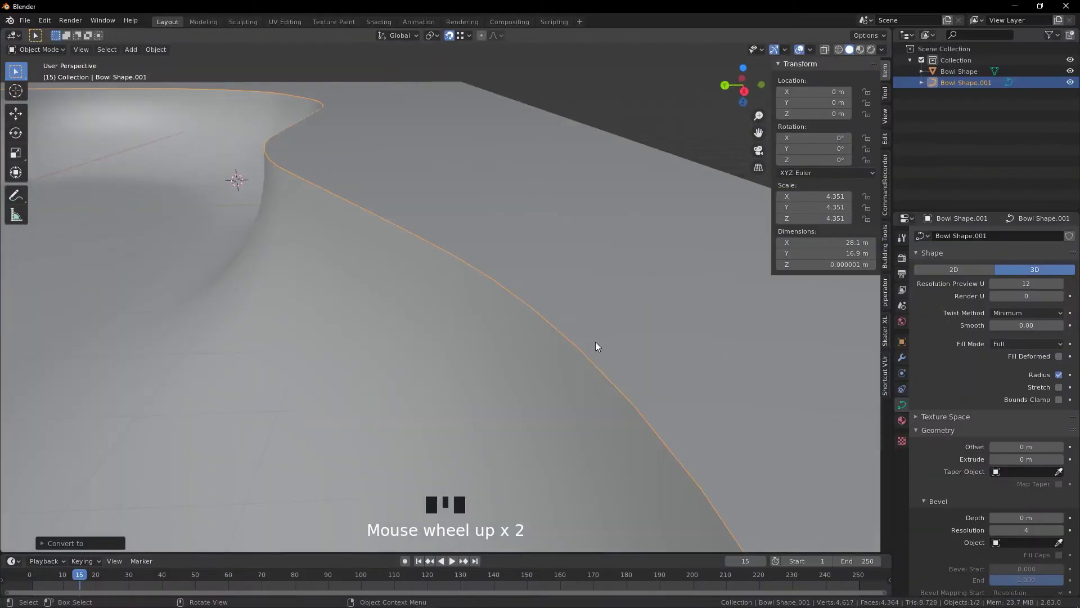
{"action": "middle_click_drag", "start_coordinate": [508, 321], "coordinate": [542, 295], "text": "shift"}
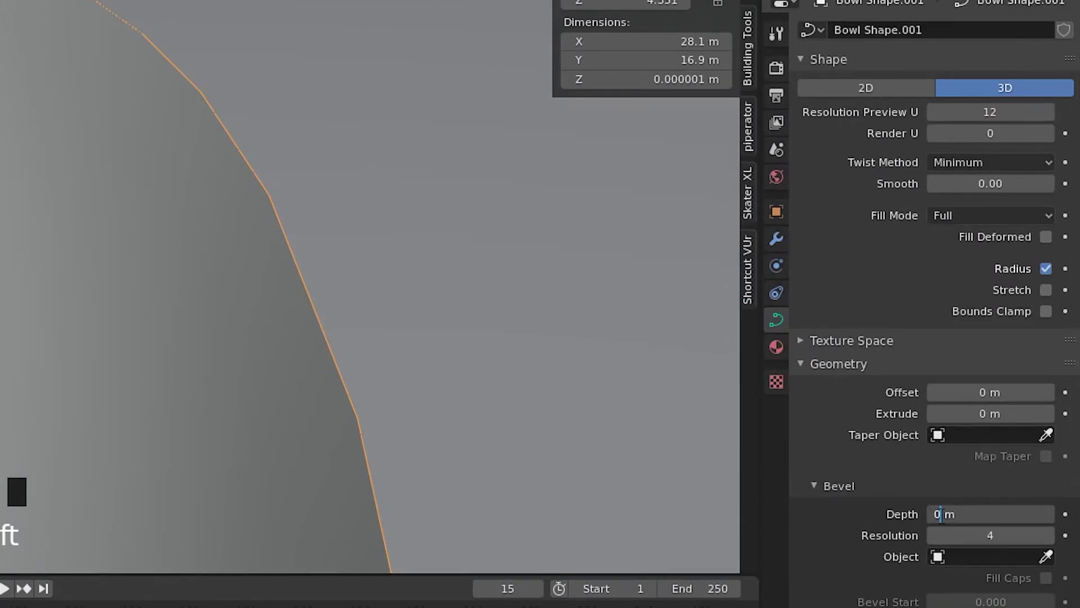
Set the curve's bevel depth to 0.01 m, then reduce it to 0.007 m
{"action": "scroll", "coordinate": [954, 556], "scroll_direction": "down", "scroll_amount": 2}
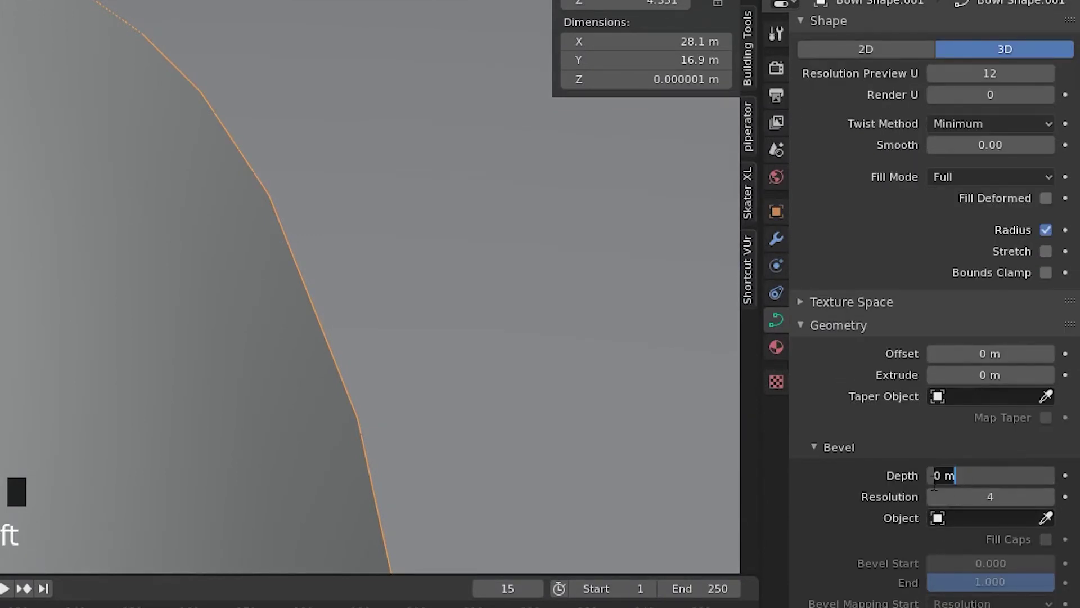
{"action": "type", "text": "01"}
{"action": "key", "text": "Return"}
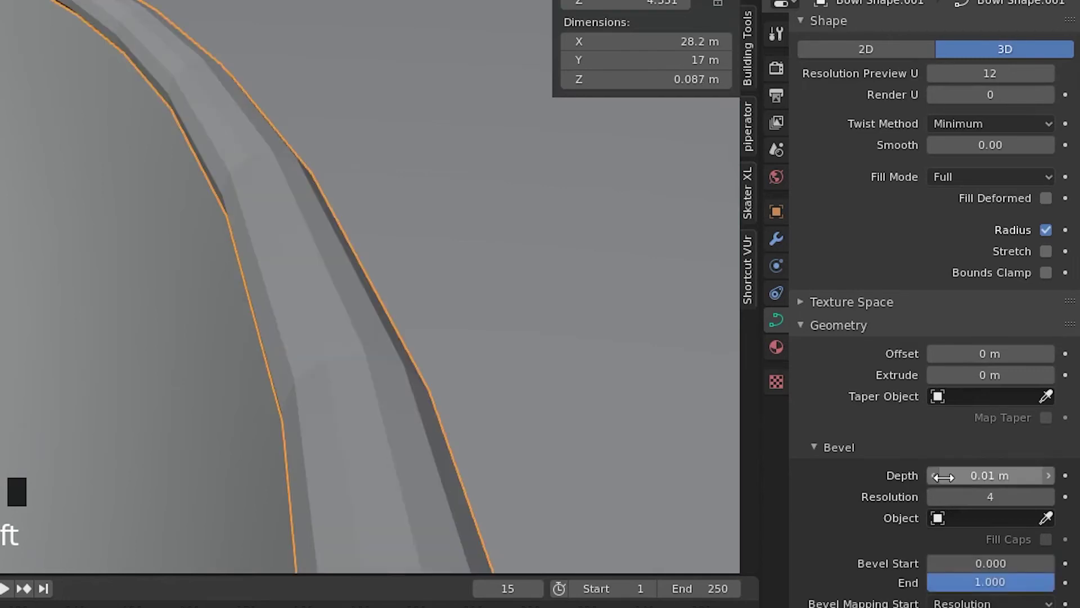
{"action": "middle_click_drag", "start_coordinate": [565, 419], "coordinate": [201, 53]}
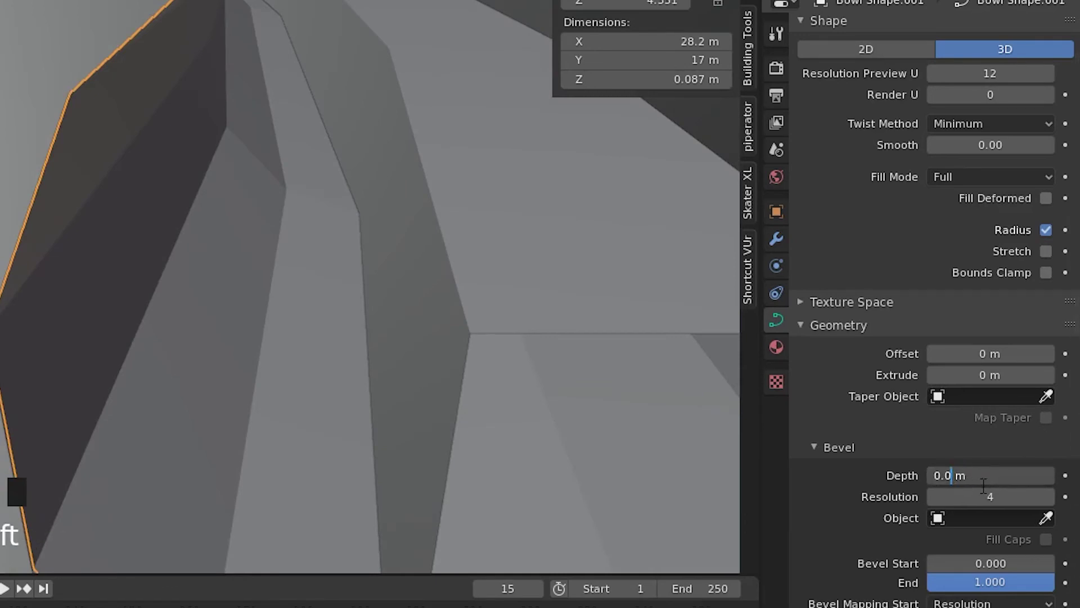
{"action": "type", "text": "7"}
{"action": "key", "text": "Return"}
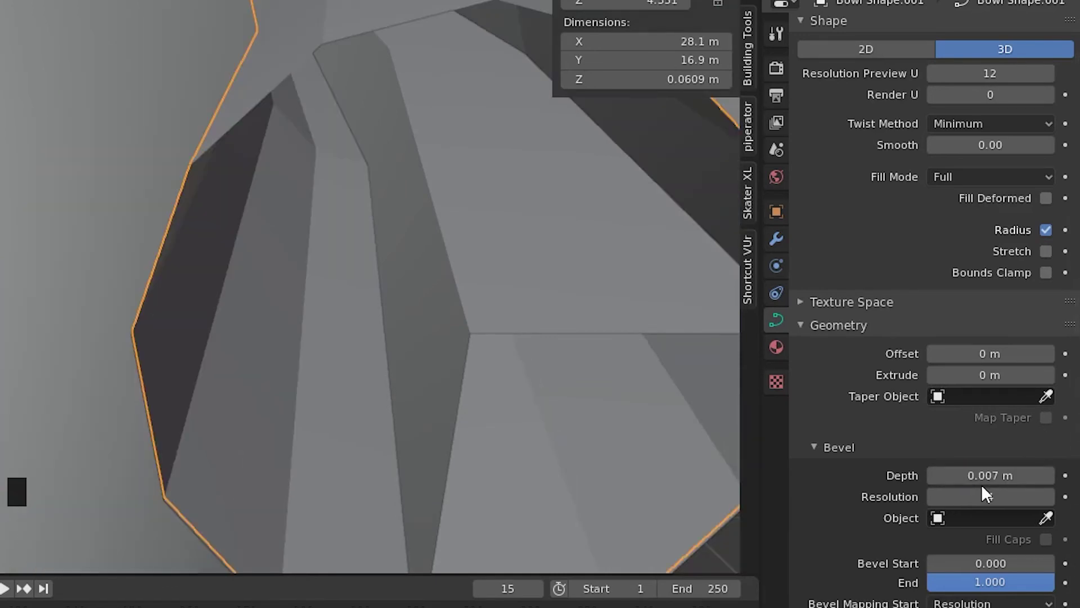
Raise the bevel resolution from 4 to 5 for a rounder tube
{"action": "scroll", "coordinate": [99, 186], "scroll_direction": "down", "scroll_amount": 5}
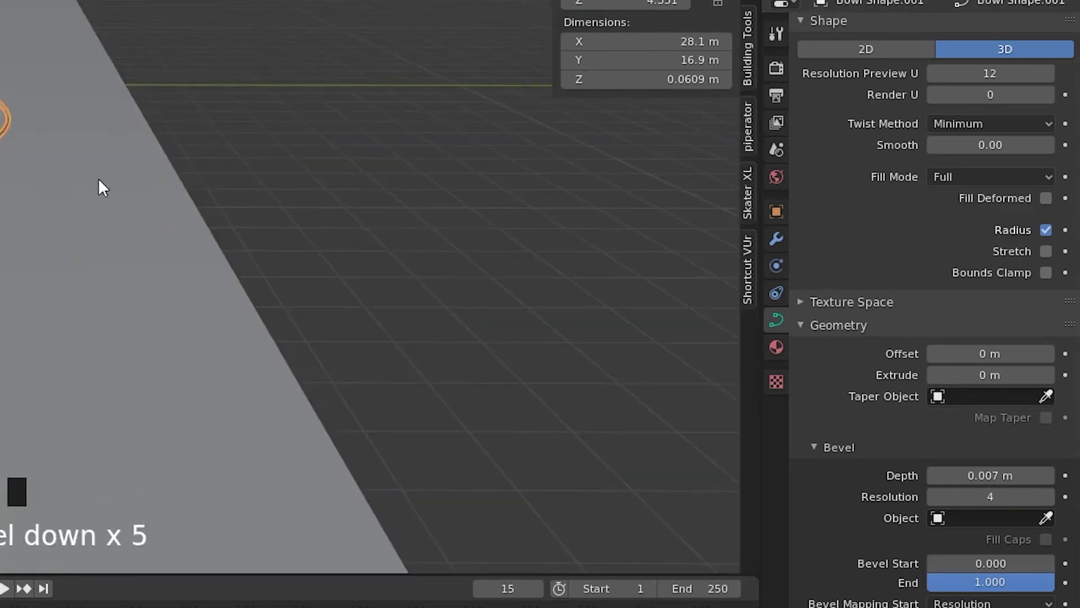
{"action": "middle_click_drag", "start_coordinate": [99, 185], "coordinate": [64, 100]}
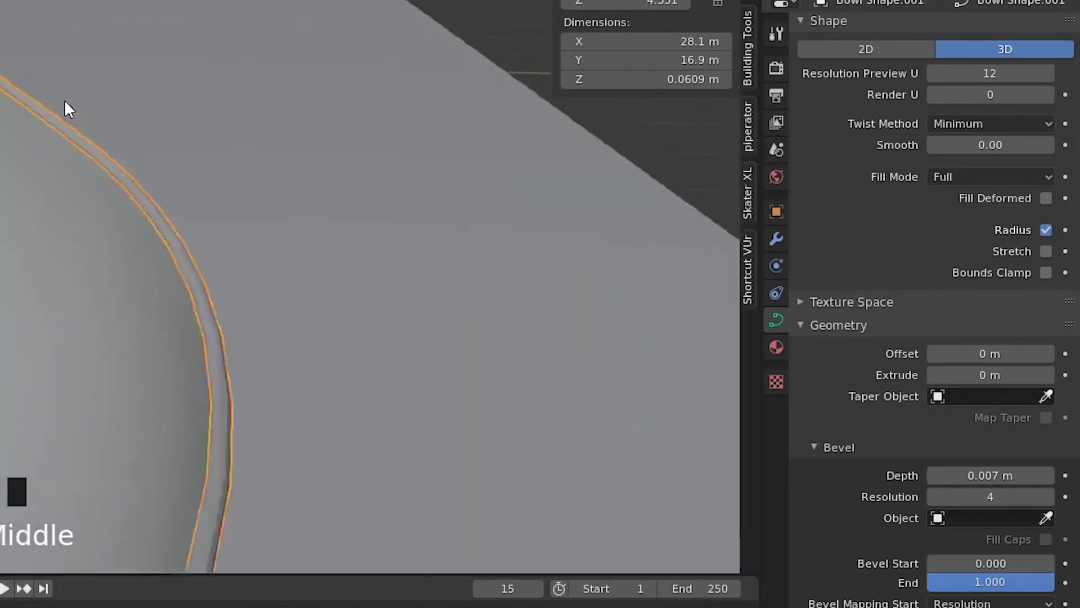
{"action": "scroll", "coordinate": [95, 49], "scroll_direction": "up", "scroll_amount": 2}
{"action": "middle_click_drag", "start_coordinate": [96, 49], "coordinate": [147, 101]}
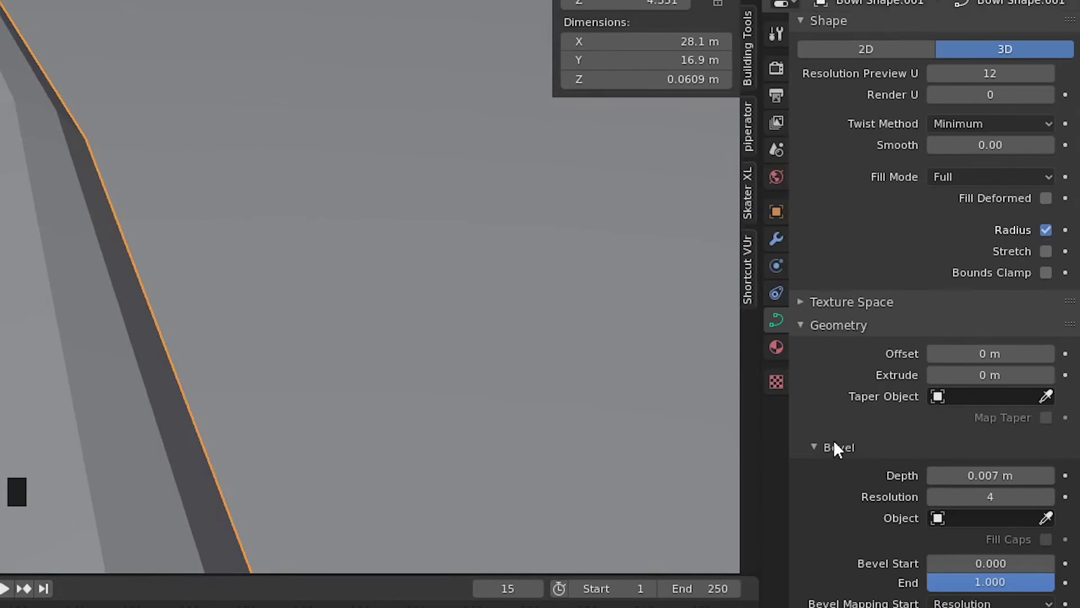
{"action": "left_click", "coordinate": [1048, 496]}
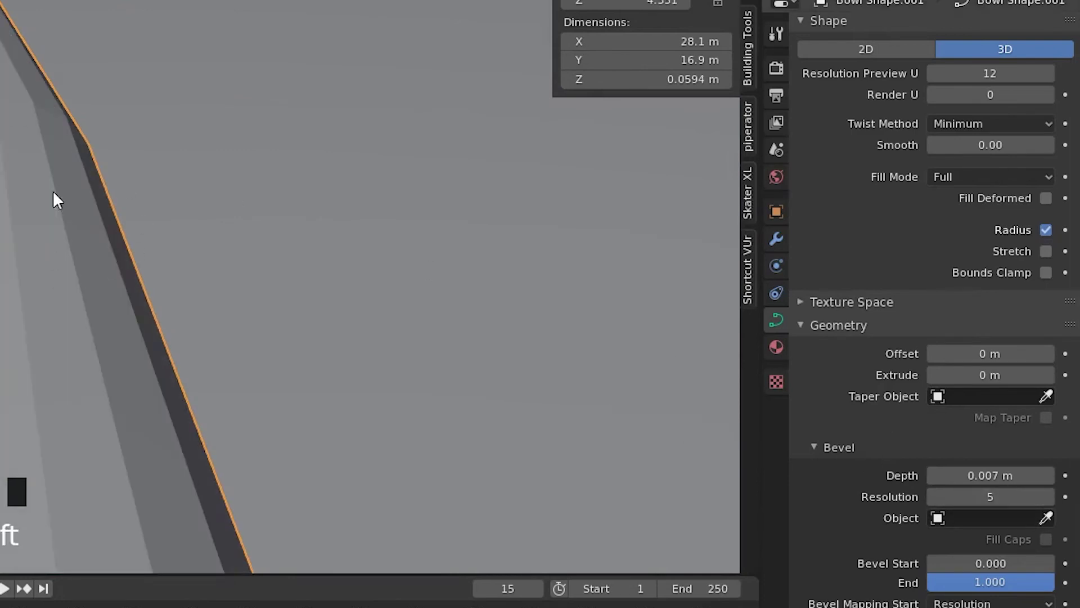
{"action": "middle_click_drag", "start_coordinate": [116, 268], "coordinate": [193, 275]}
{"action": "scroll", "coordinate": [118, 258], "scroll_direction": "down", "scroll_amount": 3}
{"action": "scroll", "coordinate": [119, 256], "scroll_direction": "up", "scroll_amount": 3}
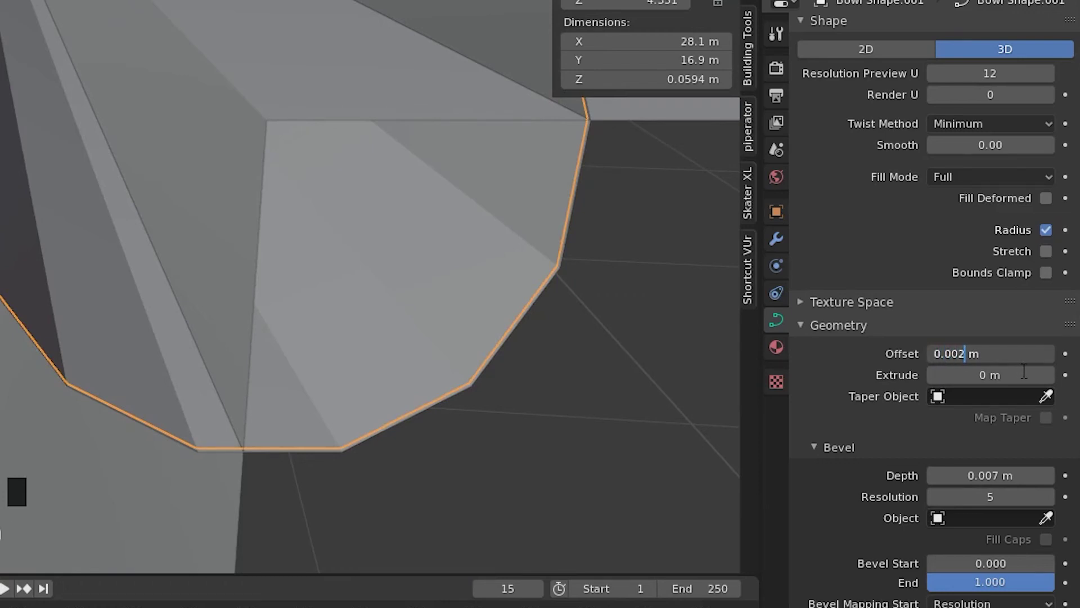
Set the Geometry Offset to 0.003 m and start moving the tube up along Z
{"action": "key", "text": "Return"}
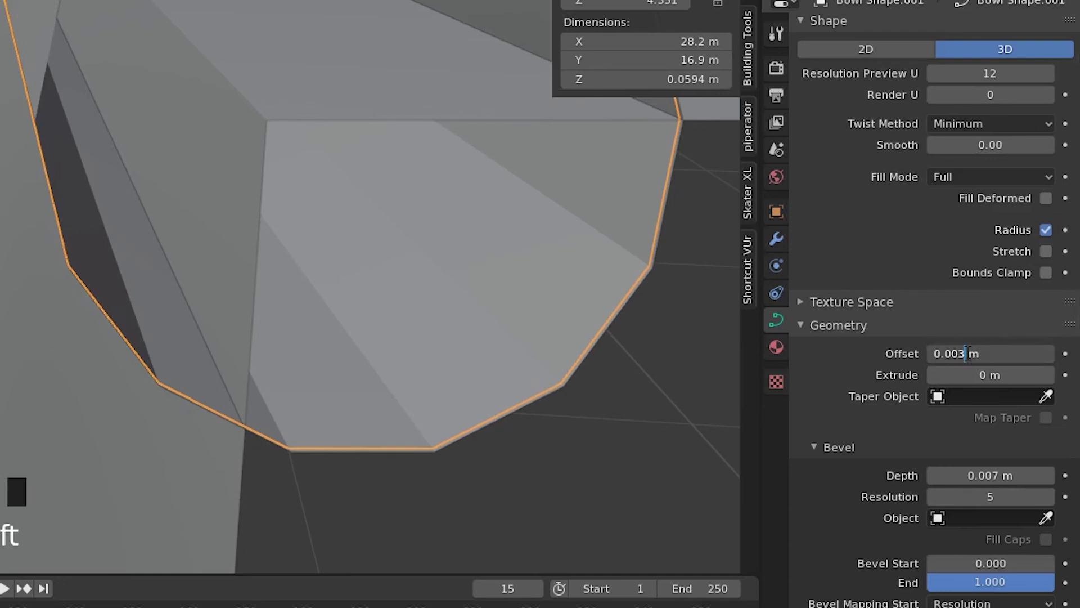
{"action": "key", "text": "Return"}
{"action": "middle_click_drag", "start_coordinate": [619, 214], "coordinate": [216, 62], "text": "shift"}
{"action": "key", "text": "g"}
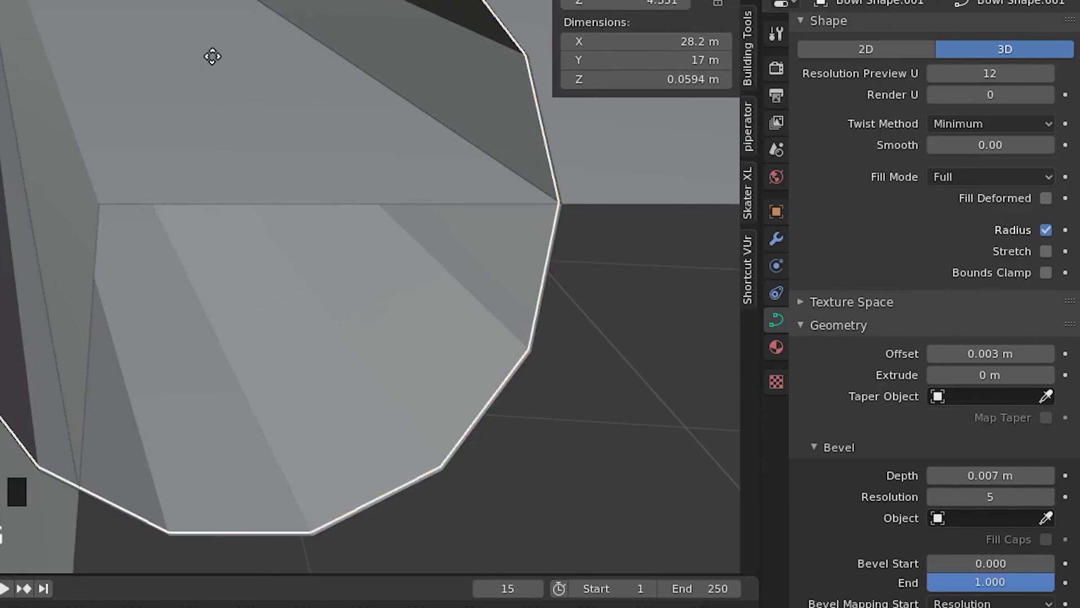
{"action": "key", "text": "z"}
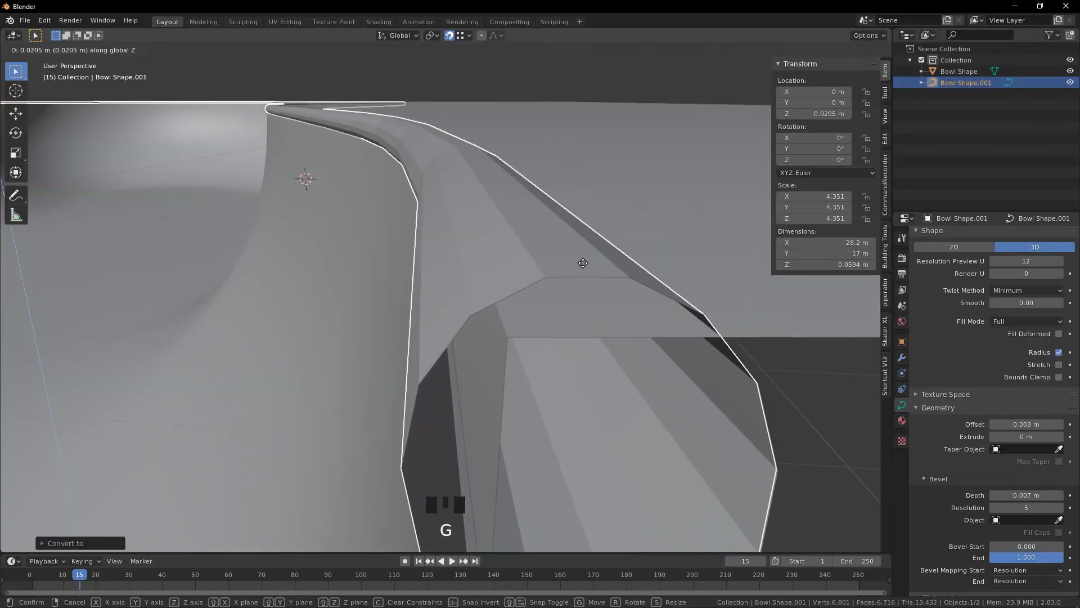
{"action": "scroll", "coordinate": [582, 263], "scroll_direction": "down", "scroll_amount": 5}
Confirm the tube's raised position, then clear the selection and orbit around the rim
{"action": "left_click", "coordinate": [583, 262]}
{"action": "middle_click_drag", "start_coordinate": [533, 238], "coordinate": [576, 251]}
{"action": "scroll", "coordinate": [619, 227], "scroll_direction": "up", "scroll_amount": 6}
{"action": "left_click", "coordinate": [558, 195]}
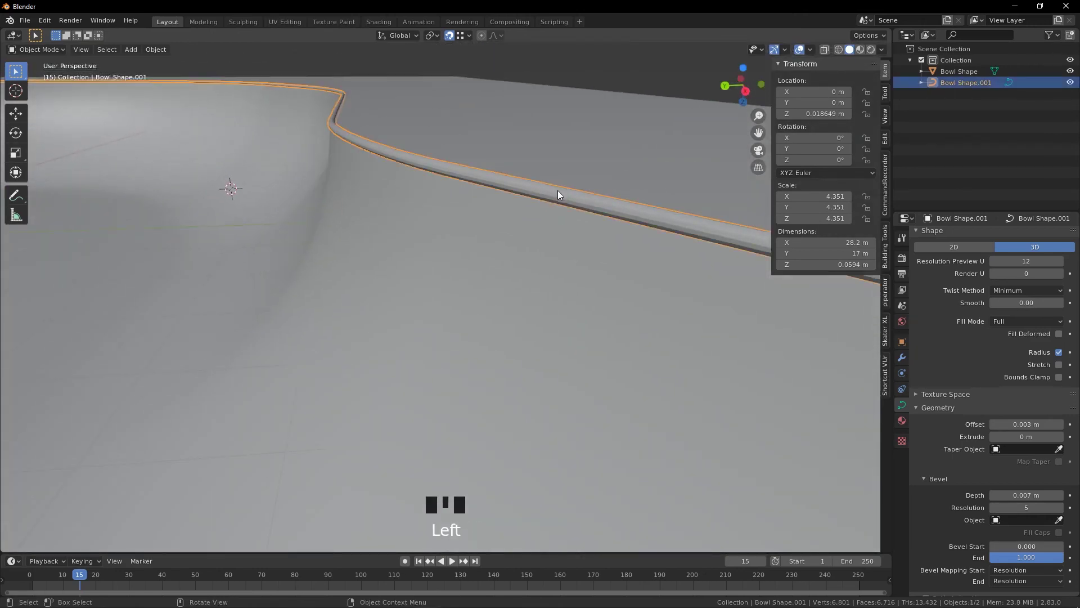
{"action": "right_click", "coordinate": [558, 190]}
{"action": "key", "text": "Escape"}
{"action": "scroll", "coordinate": [563, 186], "scroll_direction": "down", "scroll_amount": 5}
{"action": "left_click", "coordinate": [586, 204]}
{"action": "scroll", "coordinate": [569, 248], "scroll_direction": "up", "scroll_amount": 6}
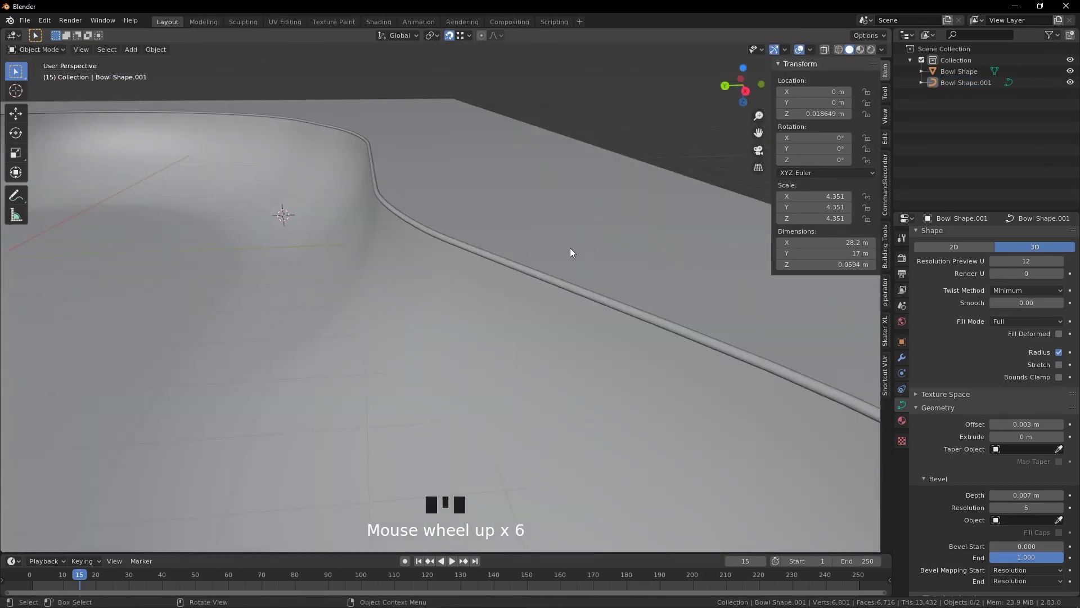
{"action": "middle_click_drag", "start_coordinate": [570, 249], "coordinate": [892, 319]}
Select the rim tube curve and convert it to a mesh from Object > Convert to
{"action": "left_click", "coordinate": [394, 297]}
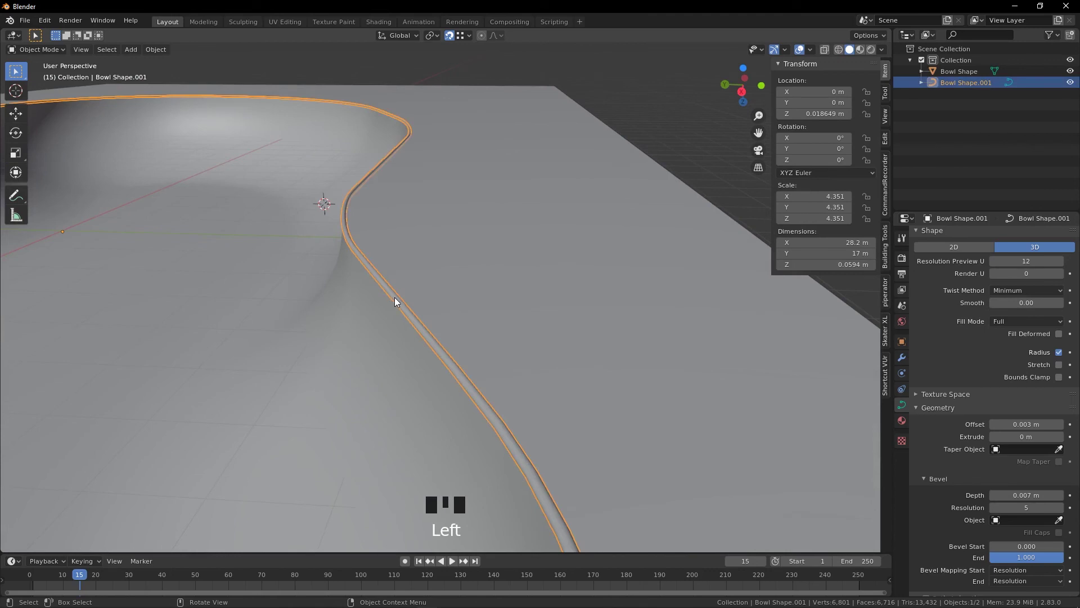
{"action": "key", "text": "Tab"}
{"action": "key", "text": "Tab"}
{"action": "left_click", "coordinate": [150, 50]}
{"action": "mouse_move", "coordinate": [217, 342]}
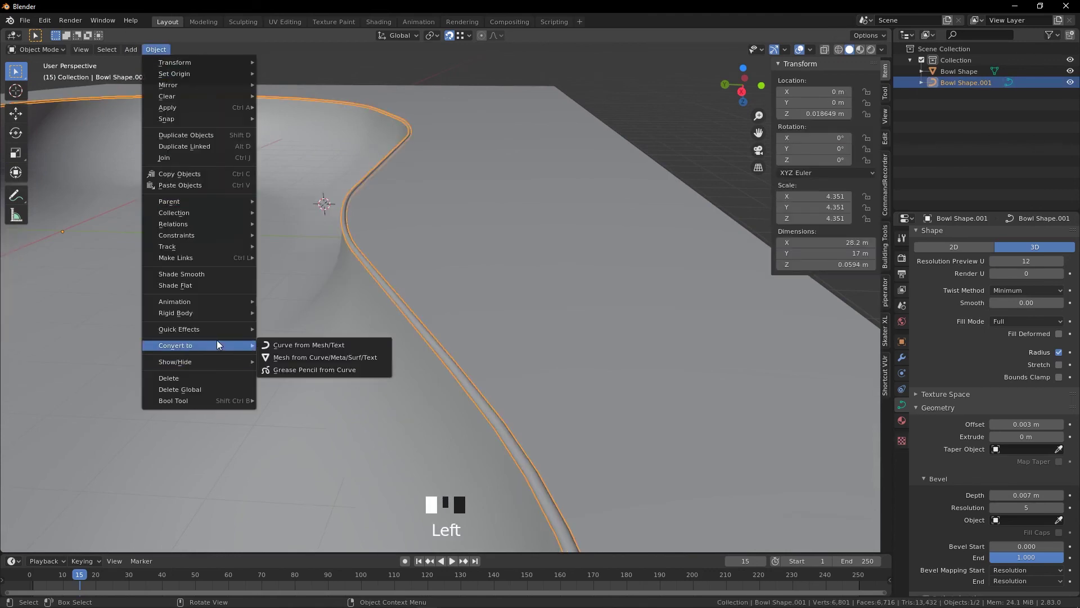
{"action": "left_click", "coordinate": [303, 357]}
{"action": "scroll", "coordinate": [475, 343], "scroll_direction": "down", "scroll_amount": 4}
{"action": "left_click", "coordinate": [650, 327]}
{"action": "left_click", "coordinate": [457, 272]}
{"action": "middle_click_drag", "start_coordinate": [457, 272], "coordinate": [682, 247], "text": "shift"}
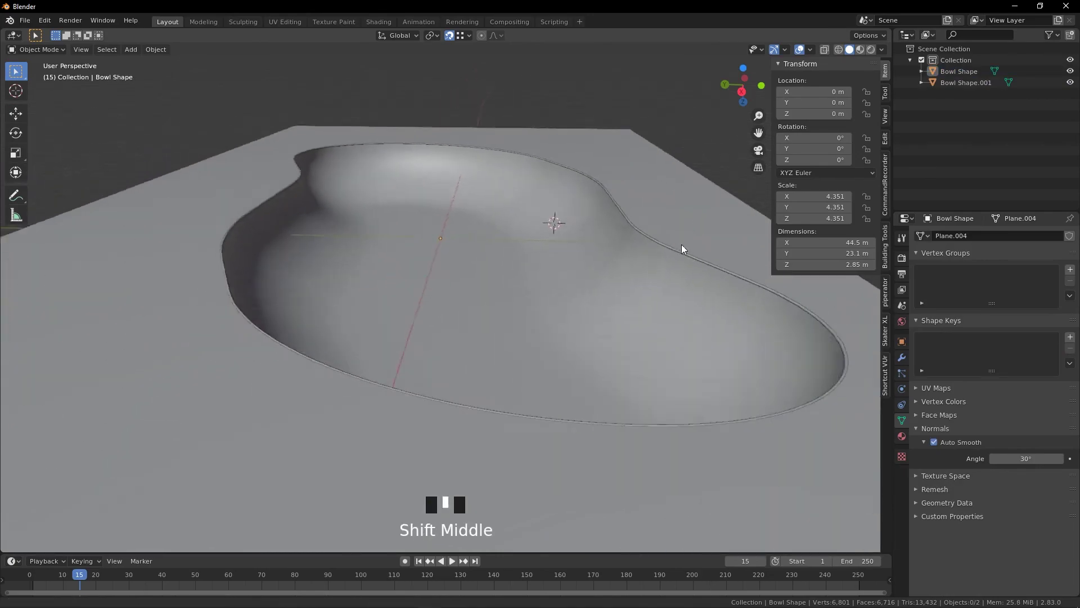
{"action": "scroll", "coordinate": [681, 281], "scroll_direction": "up", "scroll_amount": 5}
{"action": "middle_click_drag", "start_coordinate": [681, 302], "coordinate": [582, 282]}
{"action": "key", "text": "Tab"}
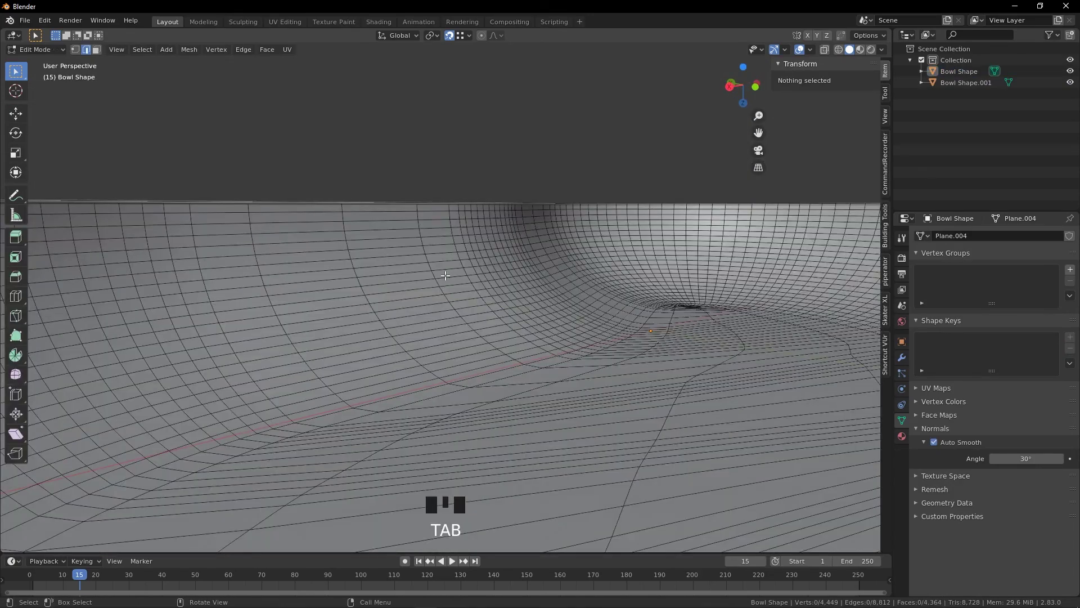
{"action": "scroll", "coordinate": [478, 275], "scroll_direction": "down", "scroll_amount": 8}
{"action": "middle_click_drag", "start_coordinate": [478, 276], "coordinate": [564, 362]}
{"action": "key", "text": "Tab"}
{"action": "scroll", "coordinate": [770, 327], "scroll_direction": "up", "scroll_amount": 4}
{"action": "key", "text": "Tab"}
{"action": "scroll", "coordinate": [794, 327], "scroll_direction": "down", "scroll_amount": 2}
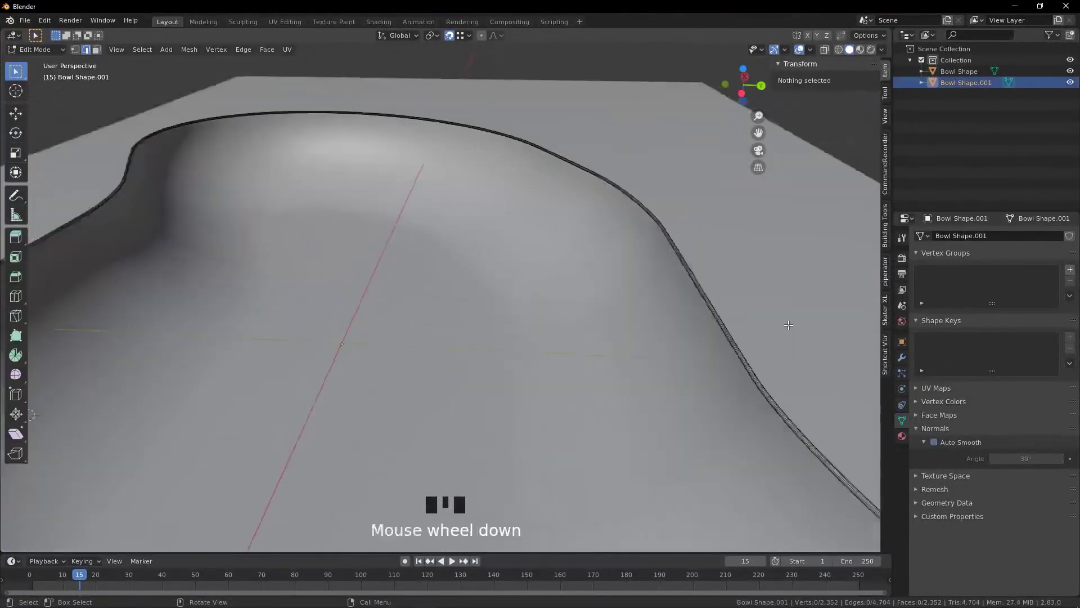
{"action": "middle_click_drag", "start_coordinate": [793, 326], "coordinate": [559, 162], "text": "shift"}
{"action": "scroll", "coordinate": [328, 273], "scroll_direction": "down", "scroll_amount": 4}
{"action": "scroll", "coordinate": [451, 316], "scroll_direction": "up", "scroll_amount": 2}
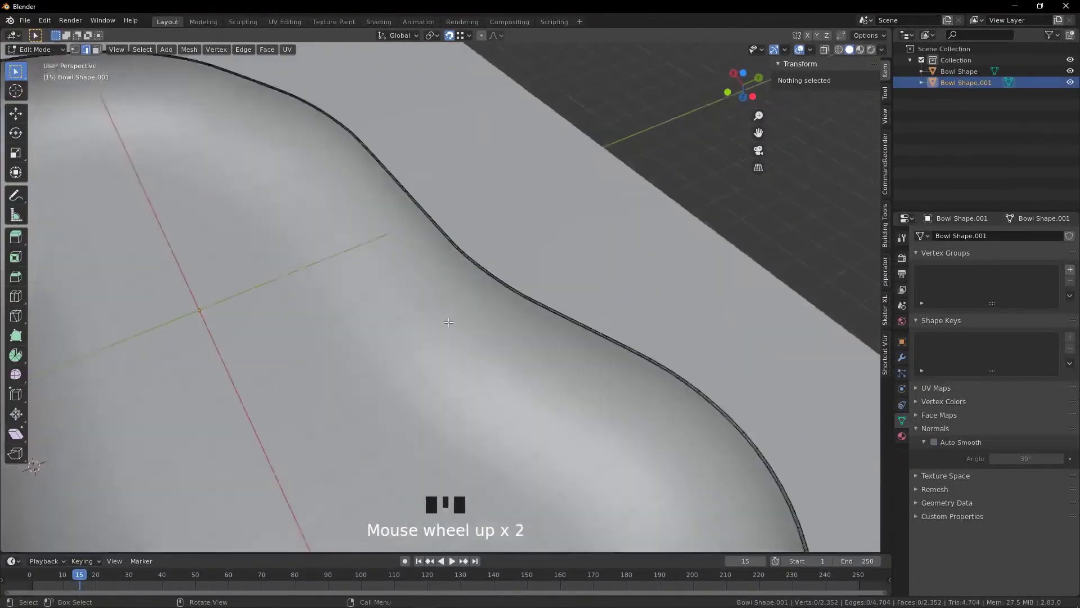
{"action": "key", "text": "Tab"}
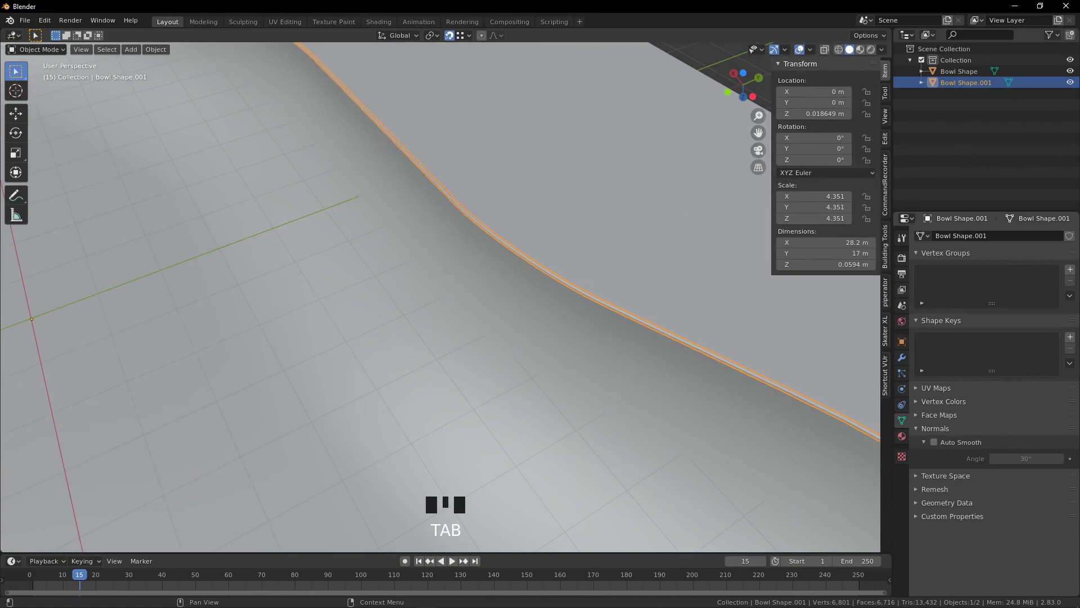